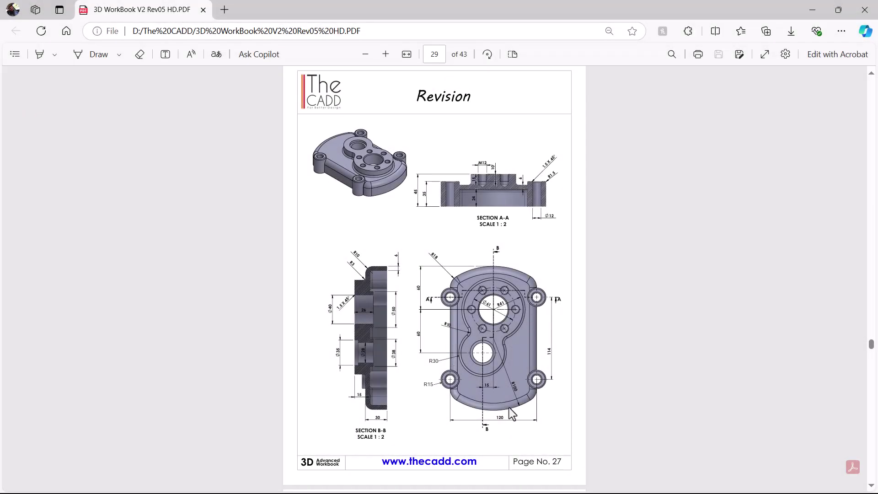
Ink circles around the R100 radius and the SECTION B-B label, and draw a loop around the plate in the front view
scroll(509, 391, "up", 2, "ctrl")
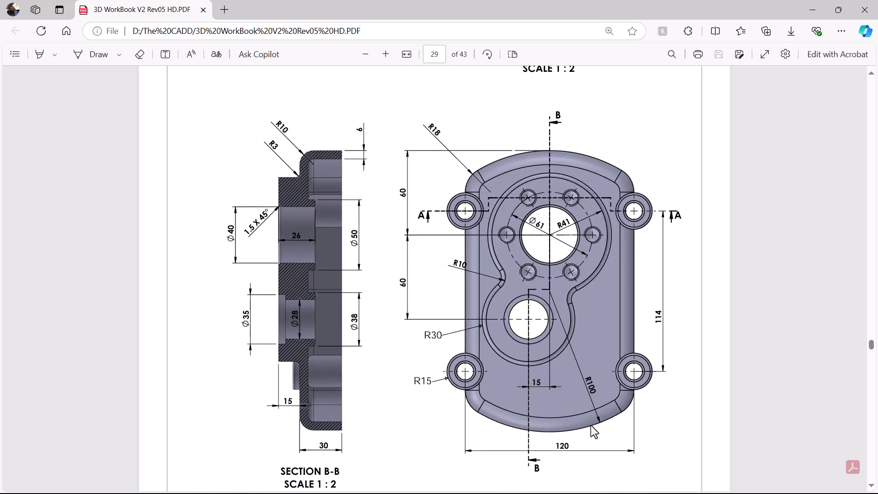
left_click(94, 54)
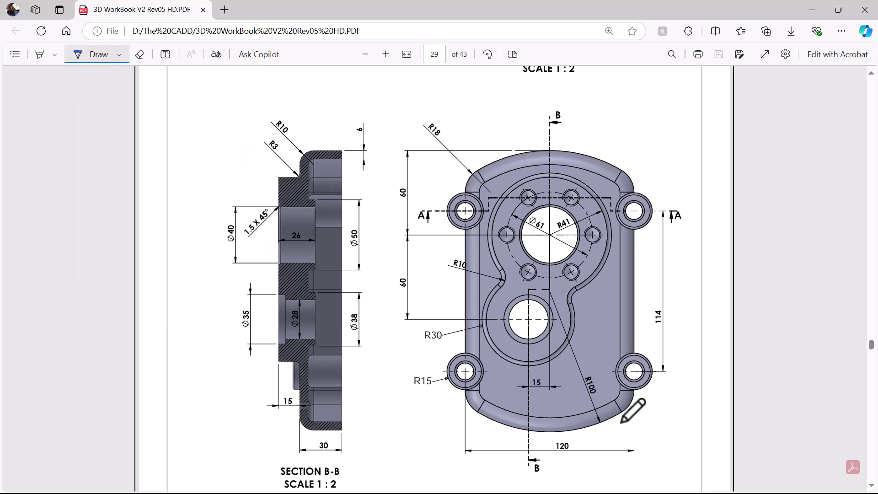
mouse_move(575, 390)
left_mouse_down()
mouse_move(589, 362)
mouse_move(579, 378)
left_mouse_up()
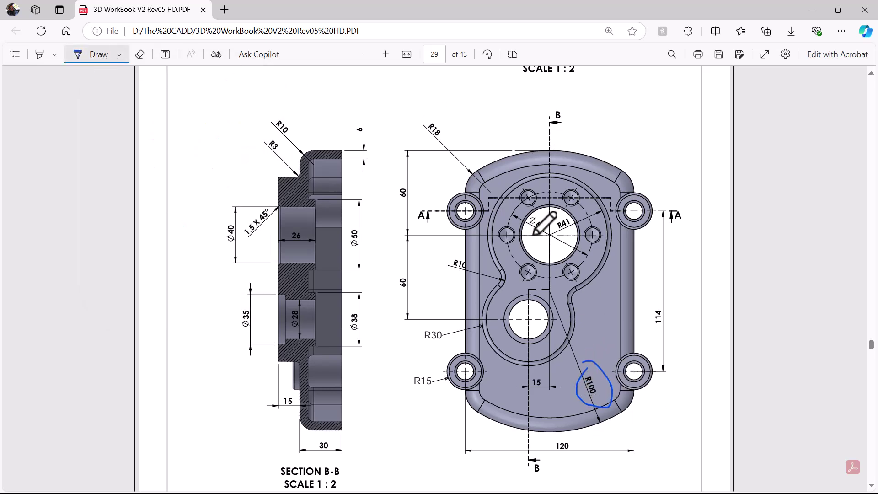
mouse_move(453, 183)
left_mouse_down()
mouse_move(423, 269)
mouse_move(455, 366)
mouse_move(551, 416)
mouse_move(623, 409)
mouse_move(678, 258)
mouse_move(623, 157)
mouse_move(503, 147)
mouse_move(478, 167)
left_mouse_up()
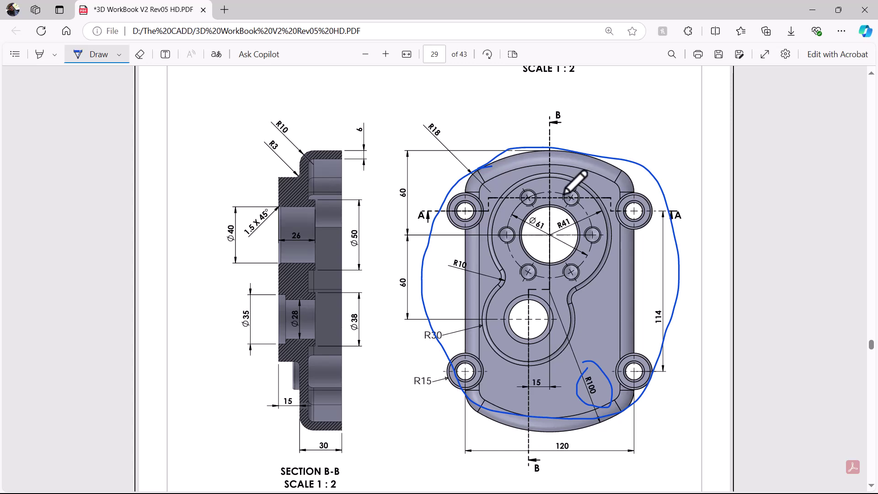
scroll(565, 192, "down", 2)
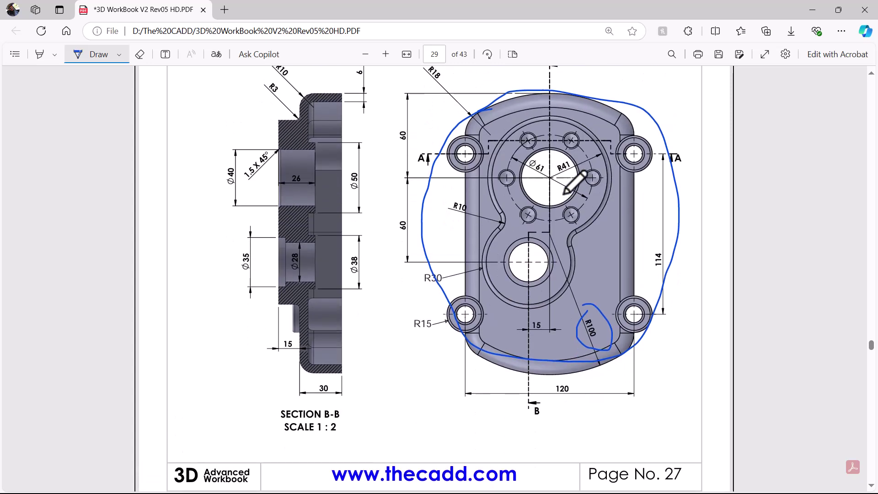
mouse_move(328, 407)
left_mouse_down()
mouse_move(298, 404)
mouse_move(356, 410)
left_mouse_up()
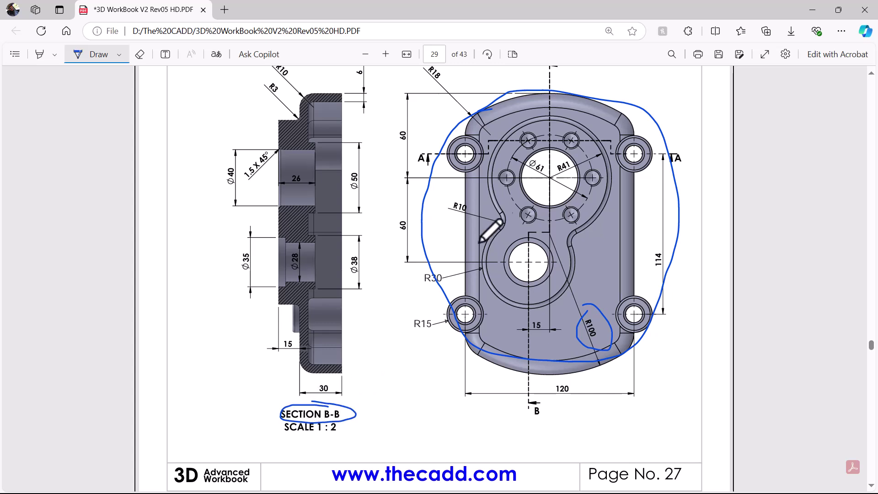
Trace the stepped B-B cutting line through the front view in ink, erasing the first stroke and redrawing it
scroll(535, 182, "up", 1)
mouse_move(549, 111)
left_mouse_down()
mouse_move(549, 290)
mouse_move(550, 111)
left_mouse_up()
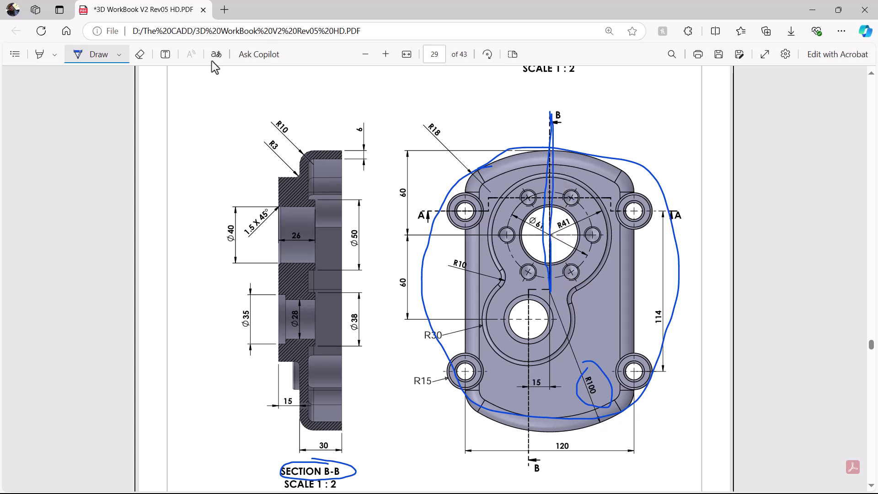
left_click(139, 54)
mouse_move(576, 175)
left_mouse_down()
mouse_move(554, 129)
mouse_move(549, 291)
mouse_move(526, 332)
mouse_move(531, 389)
mouse_move(518, 480)
left_mouse_up()
left_click(94, 54)
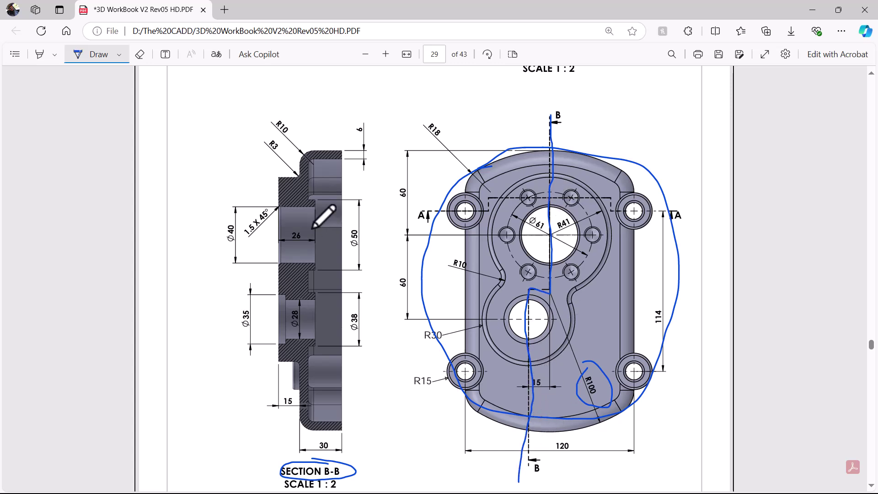
Circle the two central bores in the front view and trace their matching edges in section B-B
mouse_move(548, 206)
left_mouse_down()
mouse_move(508, 231)
mouse_move(579, 245)
mouse_move(536, 204)
left_mouse_up()
left_click_drag(270, 205, 319, 206)
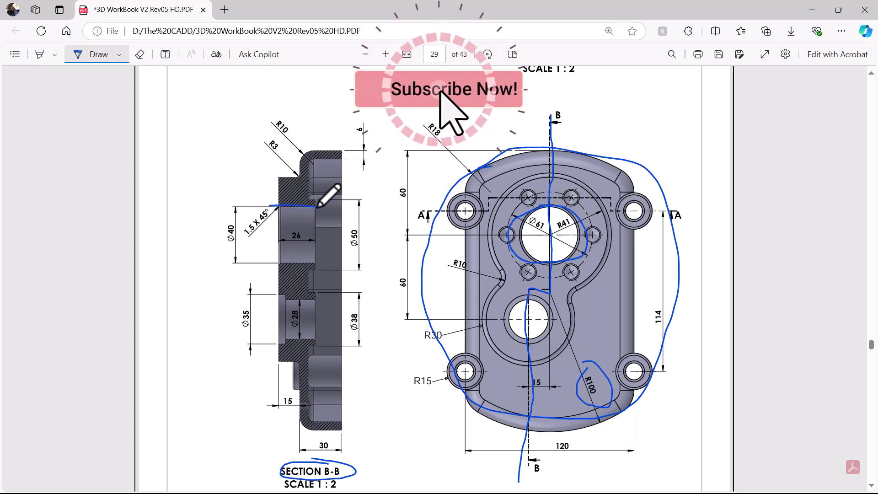
left_click_drag(271, 265, 320, 268)
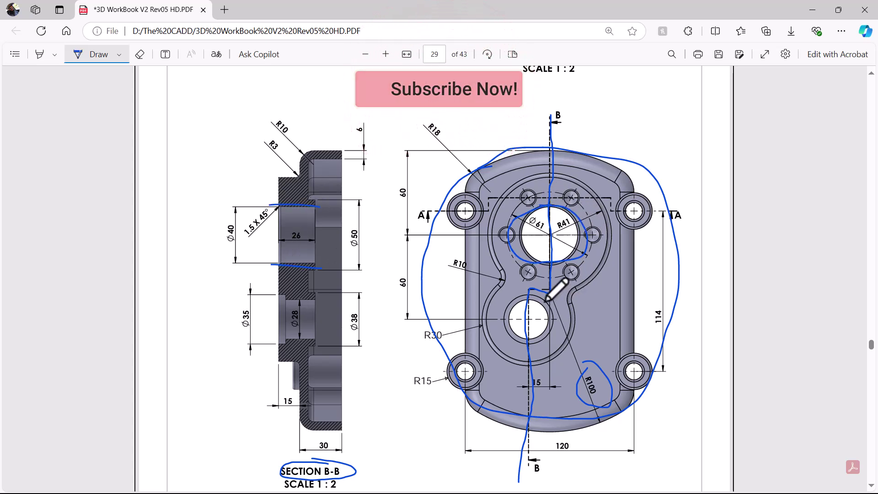
mouse_move(508, 301)
left_mouse_down()
mouse_move(523, 342)
mouse_move(517, 297)
left_mouse_up()
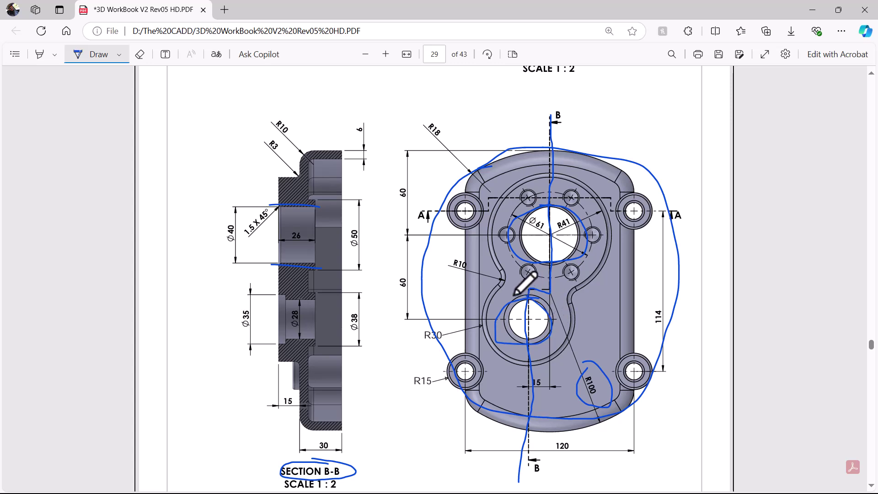
mouse_move(290, 298)
left_mouse_down()
mouse_move(315, 301)
mouse_move(313, 338)
mouse_move(283, 297)
left_mouse_up()
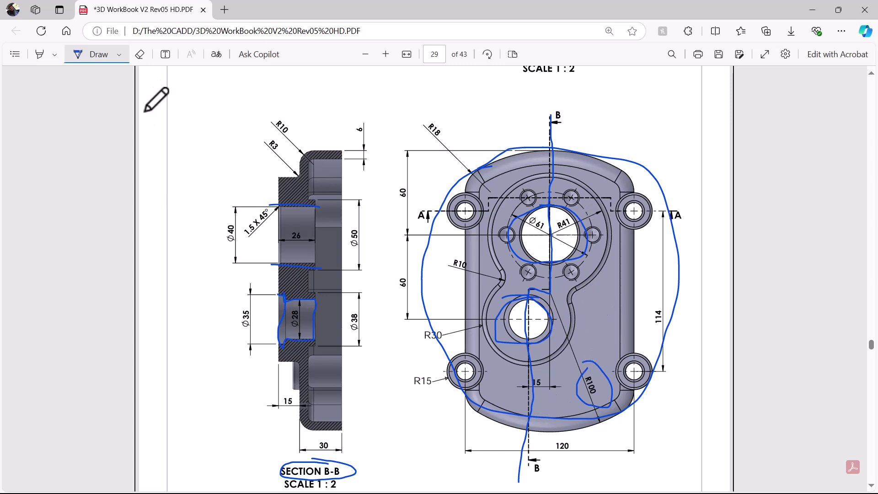
Erase the ink marks on the front view and the bore marks in section B-B, keeping the circled SECTION B-B label
left_click(139, 54)
left_click(553, 192)
left_click(548, 236)
left_click(542, 336)
left_click(583, 394)
left_click(297, 266)
left_click(297, 320)
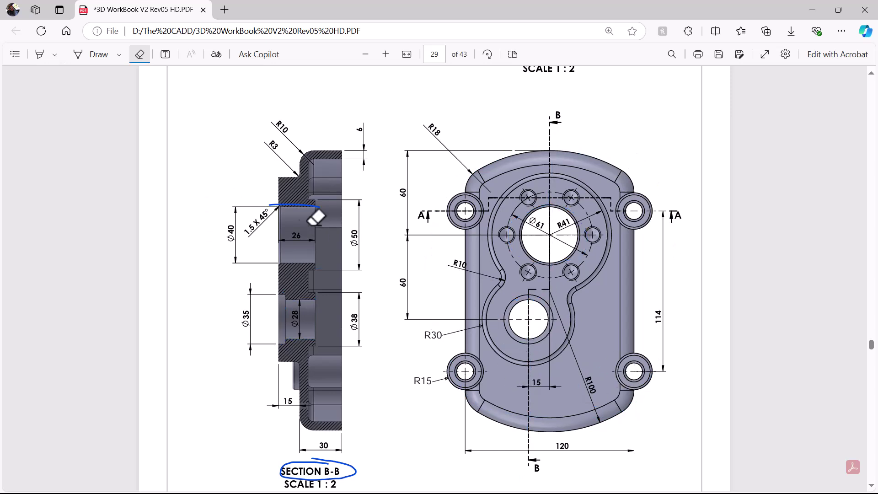
Outline the plate in the front view in ink and draw vertical lines along both of its straight sides
left_click(91, 54)
mouse_move(529, 156)
left_mouse_down()
mouse_move(500, 158)
mouse_move(444, 270)
mouse_move(460, 383)
mouse_move(560, 430)
mouse_move(649, 388)
mouse_move(655, 249)
mouse_move(599, 165)
left_mouse_up()
left_click_drag(467, 157, 468, 479)
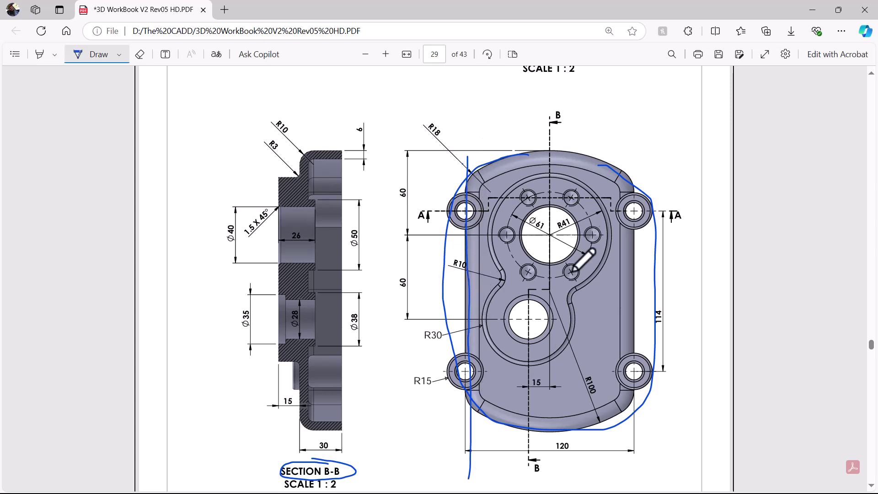
left_click_drag(629, 145, 639, 434)
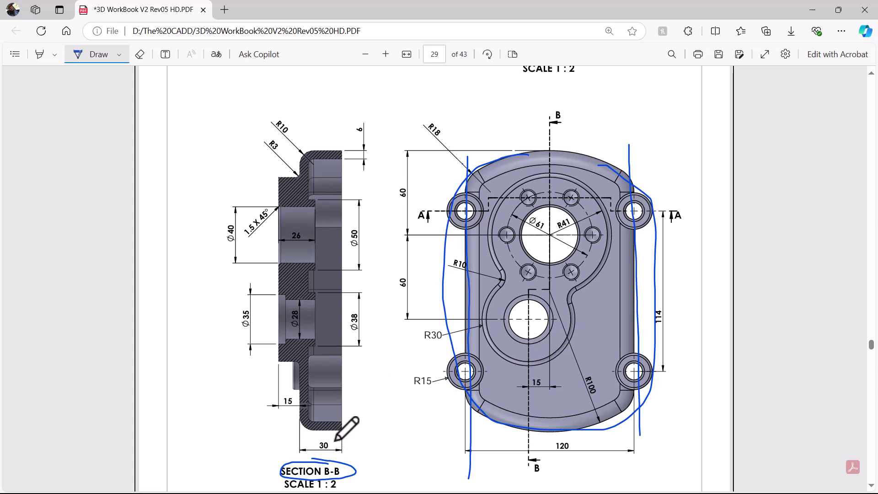
In section B-B, circle the 30 depth and 6 wall thickness dimensions and mark the hollow interior with a stroke
left_click_drag(319, 442, 315, 456)
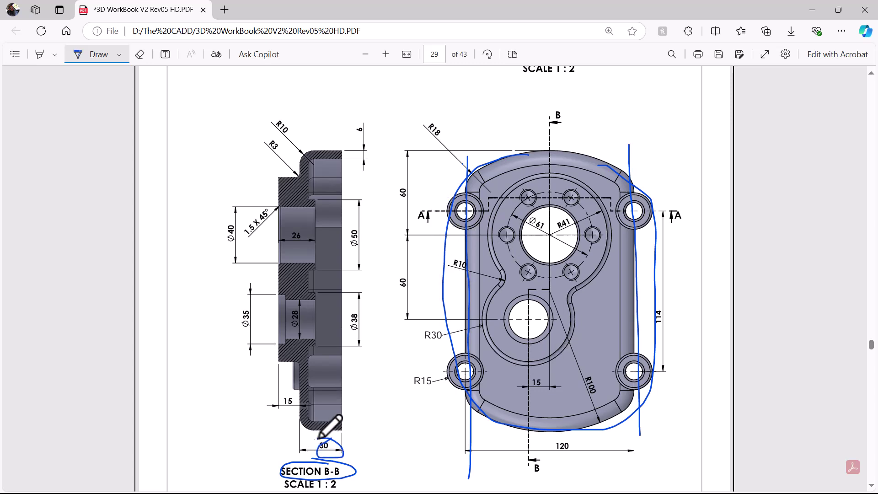
left_click_drag(327, 167, 333, 401)
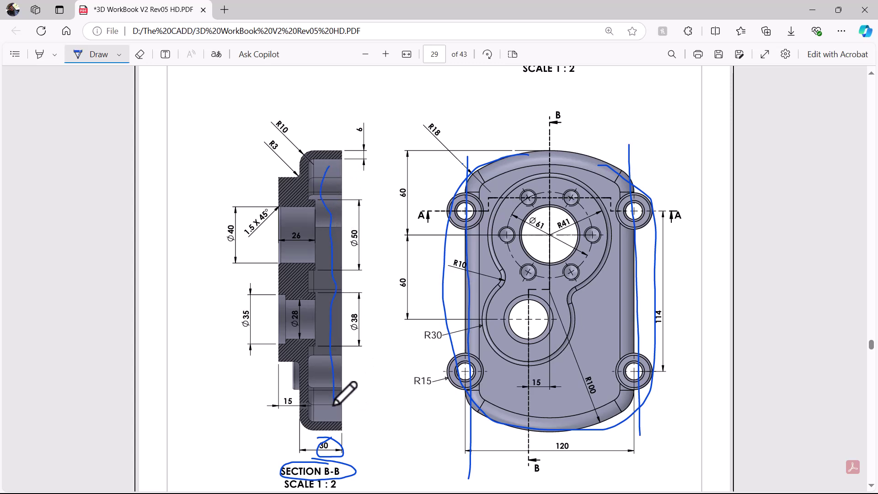
mouse_move(337, 137)
left_mouse_down()
mouse_move(378, 135)
mouse_move(348, 117)
left_mouse_up()
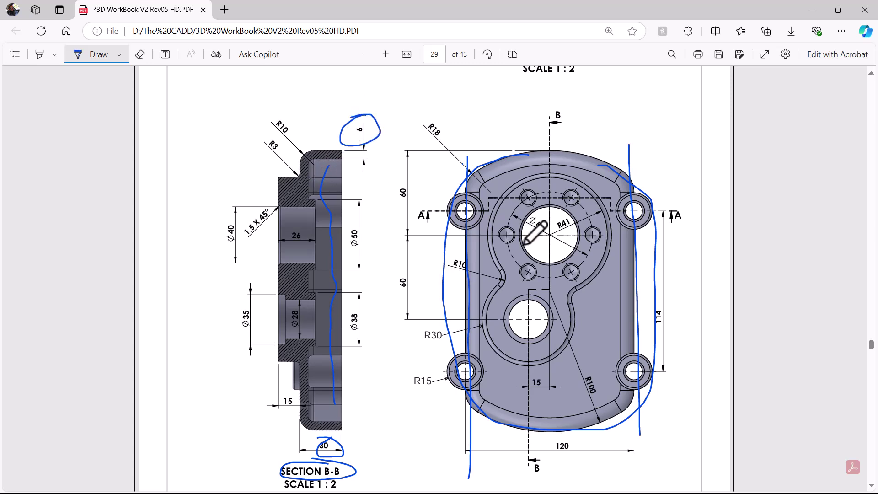
Outline the figure-eight boss in the front view, mark its outward direction in section B-B and circle its 15 height
mouse_move(527, 179)
left_mouse_down()
mouse_move(493, 201)
mouse_move(503, 277)
mouse_move(482, 325)
mouse_move(507, 353)
mouse_move(567, 323)
mouse_move(607, 237)
mouse_move(576, 179)
mouse_move(519, 174)
left_mouse_up()
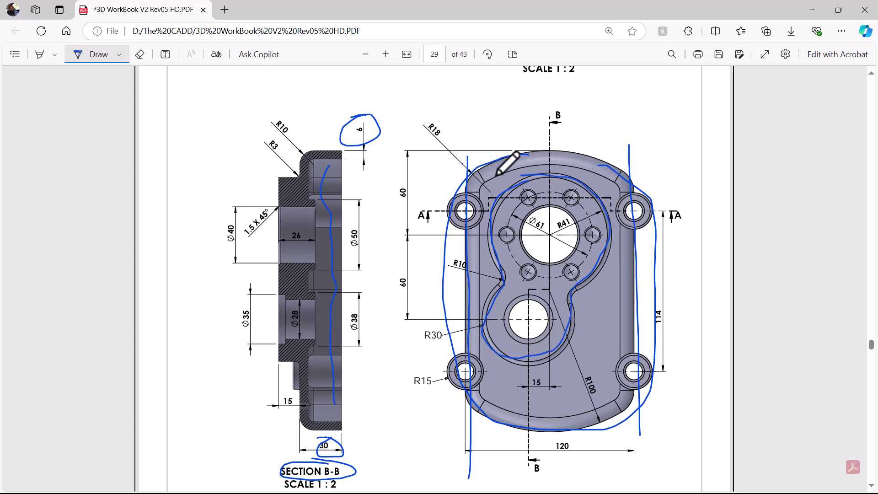
mouse_move(269, 158)
left_mouse_down()
mouse_move(301, 161)
mouse_move(242, 169)
mouse_move(266, 179)
left_mouse_up()
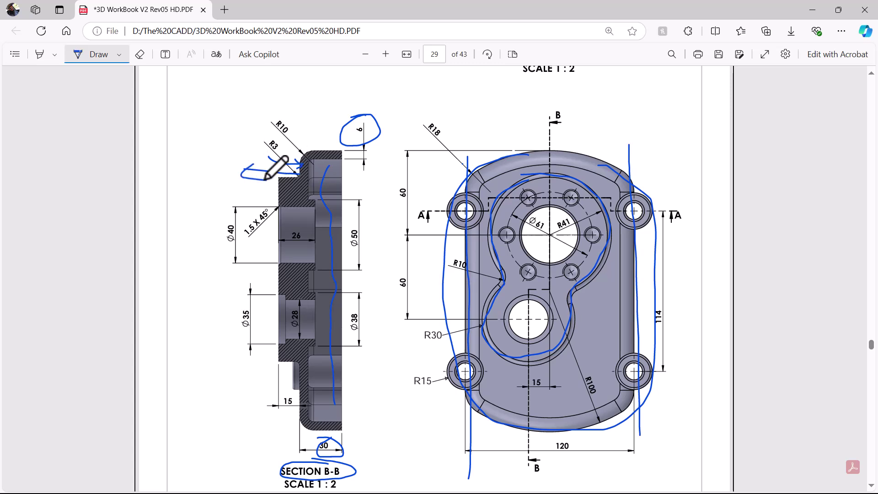
mouse_move(289, 386)
left_mouse_down()
mouse_move(284, 414)
mouse_move(284, 387)
left_mouse_up()
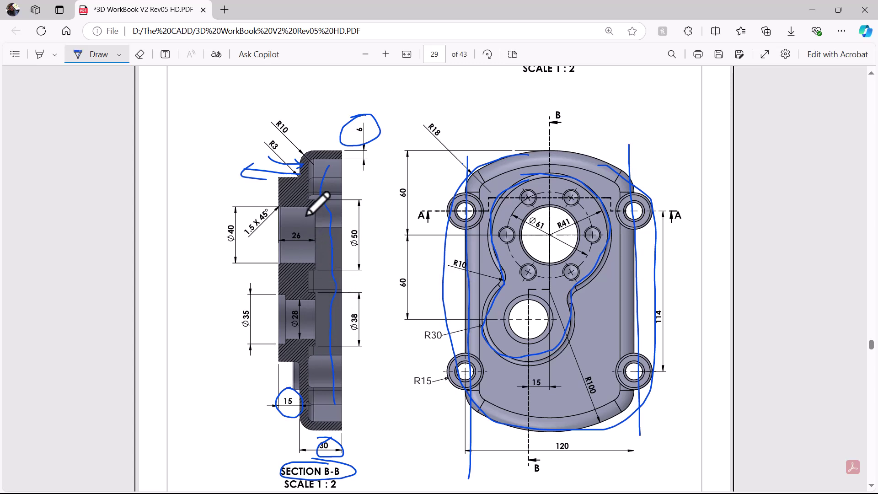
Mark the inner bosses in section B-B with an arrow and edge strokes, and circle their Ø50, Ø38 and 26 dimensions
left_click_drag(363, 372, 310, 372)
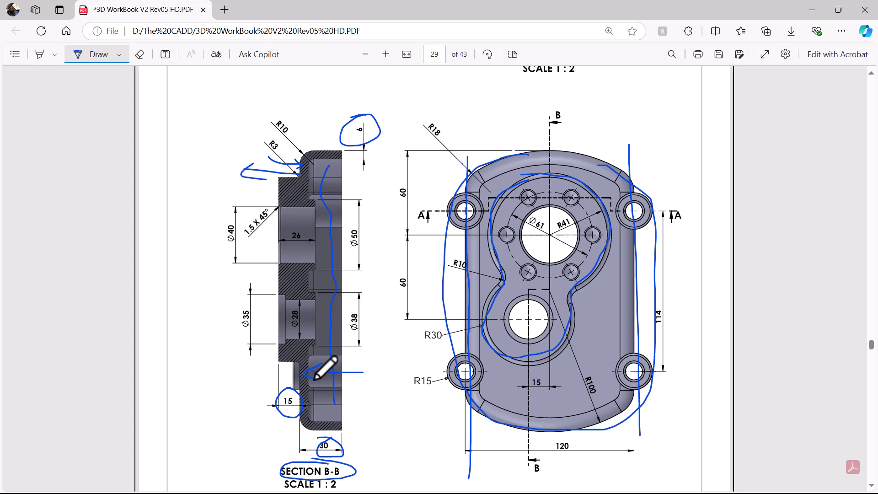
left_click_drag(314, 200, 323, 277)
mouse_move(363, 234)
left_mouse_down()
mouse_move(362, 249)
mouse_move(345, 231)
left_mouse_up()
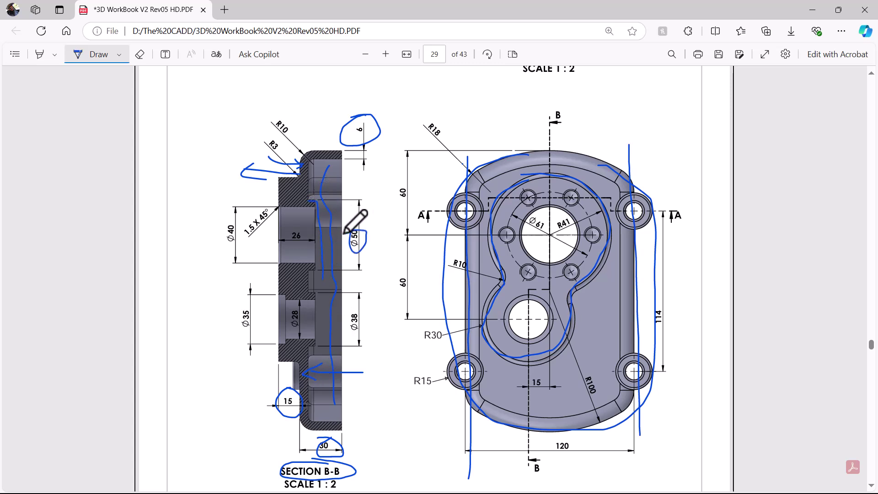
mouse_move(359, 312)
left_mouse_down()
mouse_move(363, 324)
mouse_move(348, 315)
left_mouse_up()
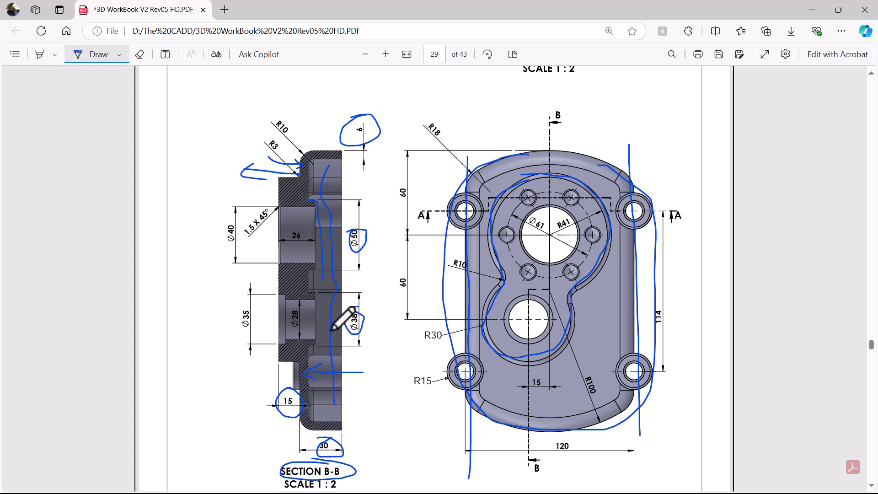
left_click_drag(308, 348, 324, 348)
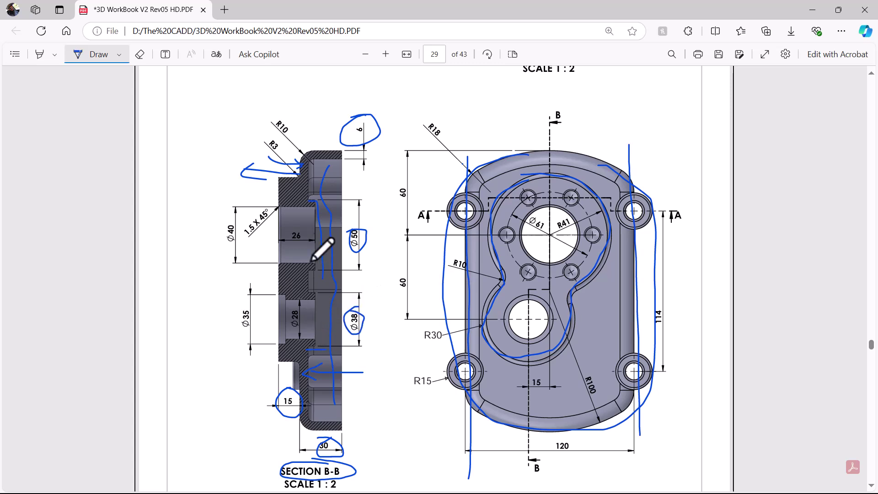
mouse_move(298, 229)
left_mouse_down()
mouse_move(290, 249)
mouse_move(303, 232)
left_mouse_up()
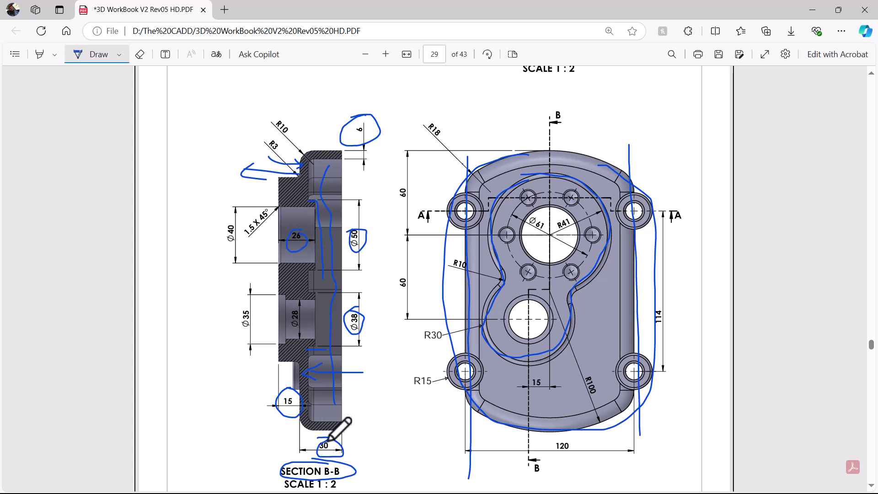
left_click_drag(320, 364, 320, 380)
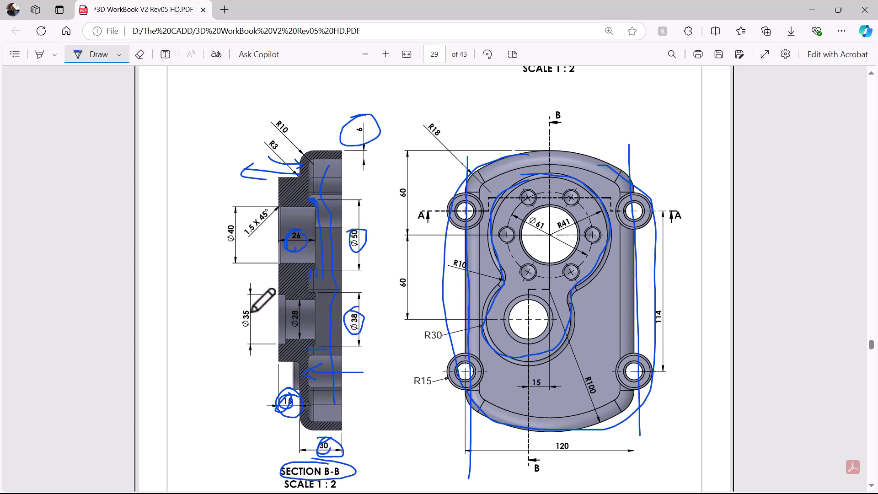
Circle the bore diameters Ø35, Ø28 and Ø40 in section B-B
left_click_drag(251, 311, 246, 328)
left_click_drag(293, 303, 303, 302)
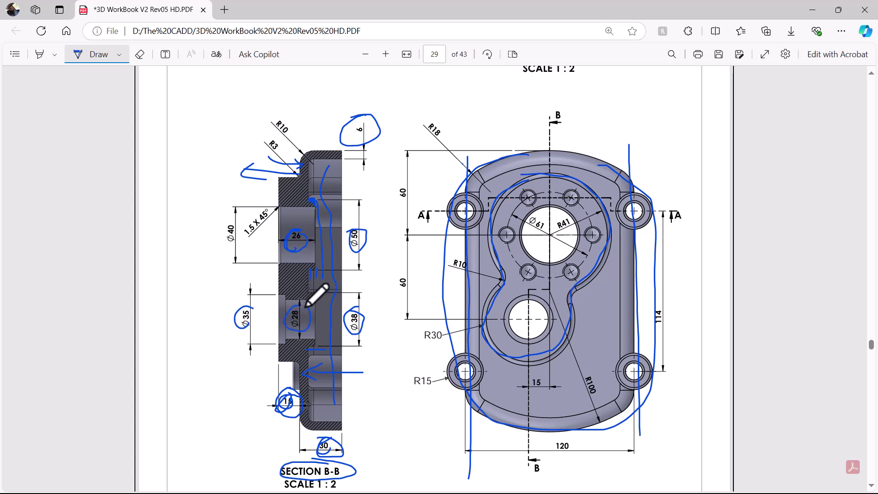
left_click_drag(235, 223, 234, 245)
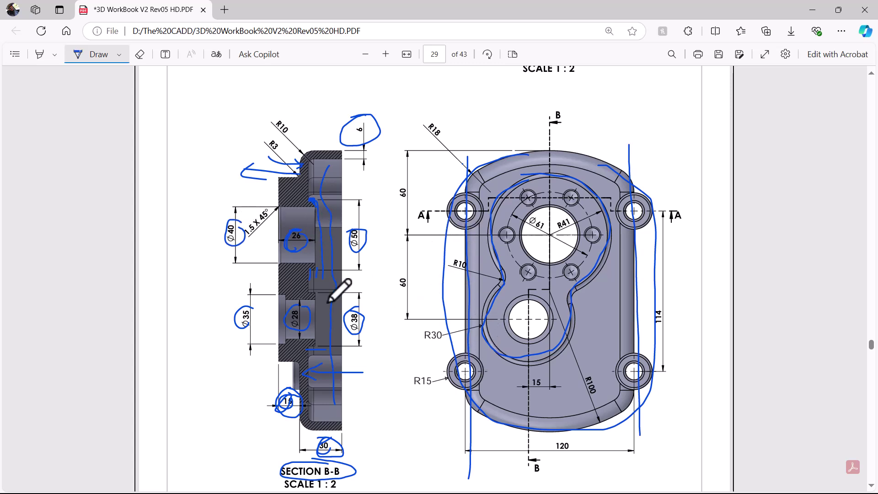
Circle the lower-left, upper-left and upper-right corner bosses in the front view
mouse_move(466, 351)
left_mouse_down()
mouse_move(437, 381)
mouse_move(469, 359)
left_mouse_up()
mouse_move(450, 184)
left_mouse_down()
mouse_move(448, 217)
mouse_move(477, 192)
left_mouse_up()
mouse_move(648, 193)
left_mouse_down()
mouse_move(630, 238)
mouse_move(652, 195)
left_mouse_up()
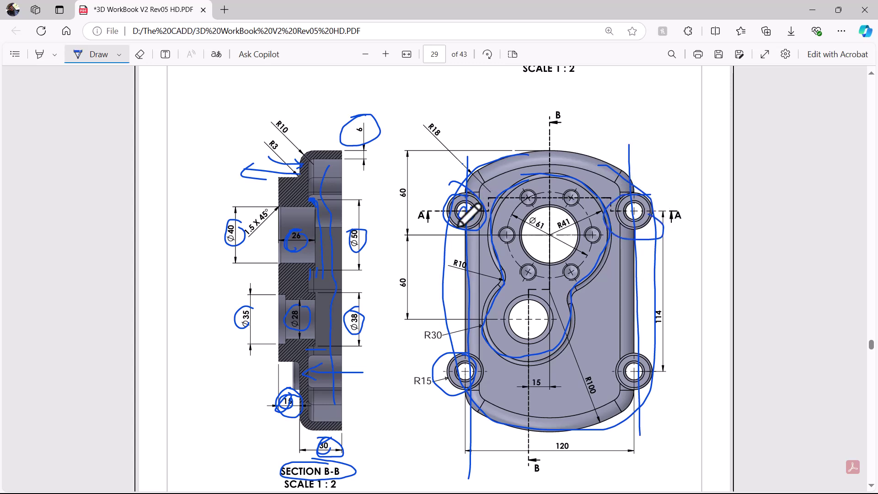
Circle the A-A label of the upper section view and trace the A-A cutting line across the front view
scroll(507, 322, "up", 3)
scroll(504, 330, "up", 1)
mouse_move(566, 275)
left_mouse_down()
mouse_move(579, 285)
mouse_move(567, 273)
left_mouse_up()
scroll(567, 284, "down", 1)
mouse_move(413, 385)
left_mouse_down()
mouse_move(592, 366)
mouse_move(607, 369)
mouse_move(613, 385)
mouse_move(688, 383)
left_mouse_up()
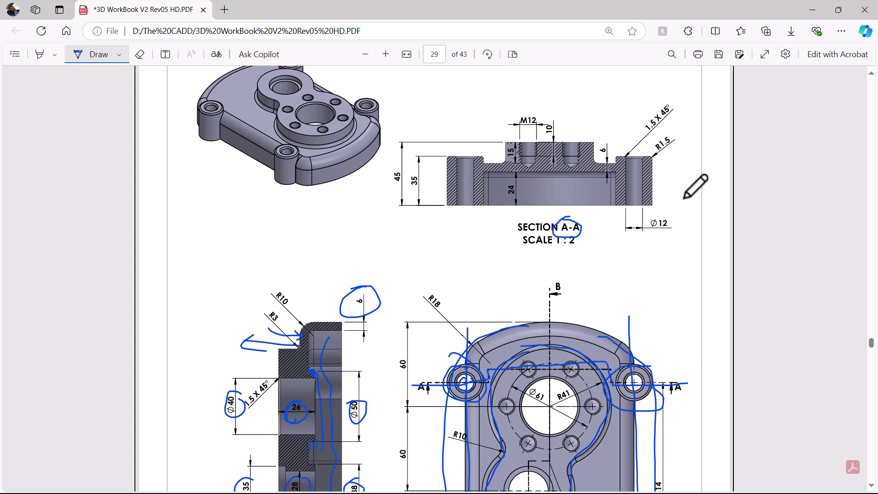
In section A-A, circle the Ø12 hole, R1.5 fillet, 1.5 X 45° chamfer and M12 thread callouts
mouse_move(664, 211)
left_mouse_down()
mouse_move(658, 241)
mouse_move(671, 211)
left_mouse_up()
mouse_move(661, 134)
left_mouse_down()
mouse_move(676, 145)
mouse_move(671, 135)
mouse_move(691, 121)
mouse_move(659, 104)
left_mouse_up()
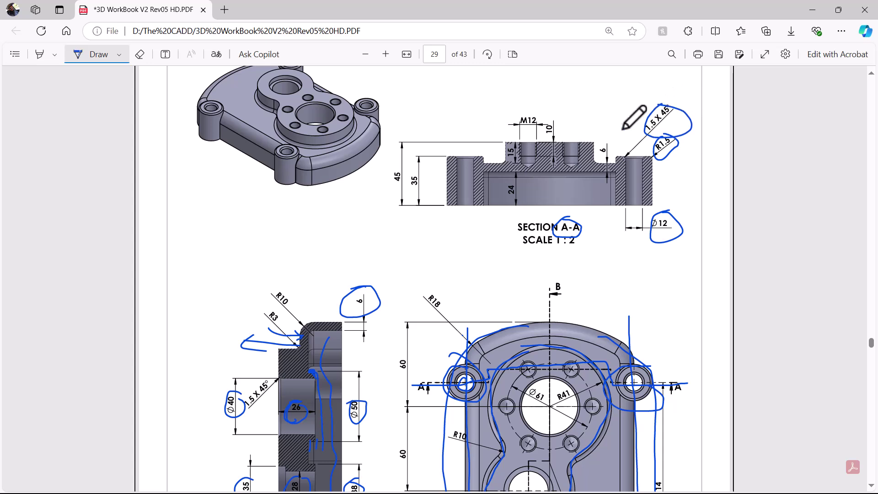
left_click_drag(517, 124, 540, 118)
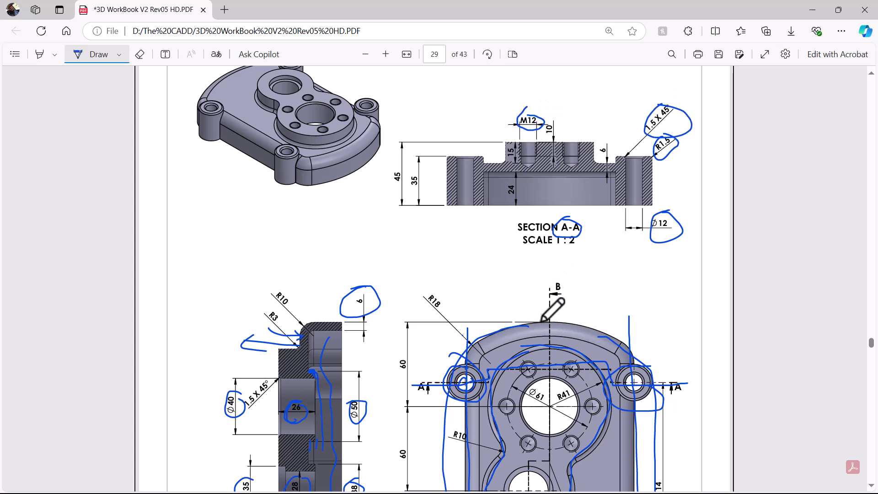
Circle a threaded hole in the front view and loop around the ring of six holes about the large bore
mouse_move(515, 374)
left_mouse_down()
mouse_move(533, 380)
mouse_move(520, 365)
left_mouse_up()
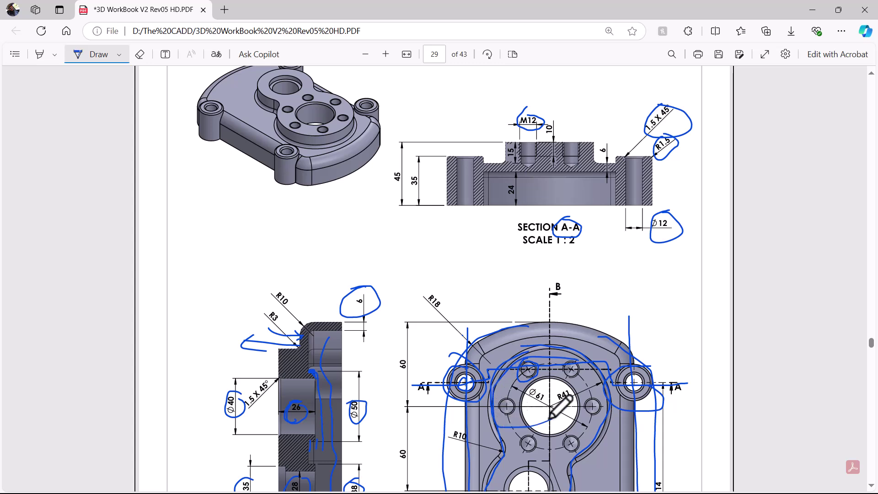
mouse_move(588, 394)
left_mouse_down()
mouse_move(521, 452)
mouse_move(592, 384)
mouse_move(552, 395)
left_mouse_up()
scroll(575, 384, "down", 1)
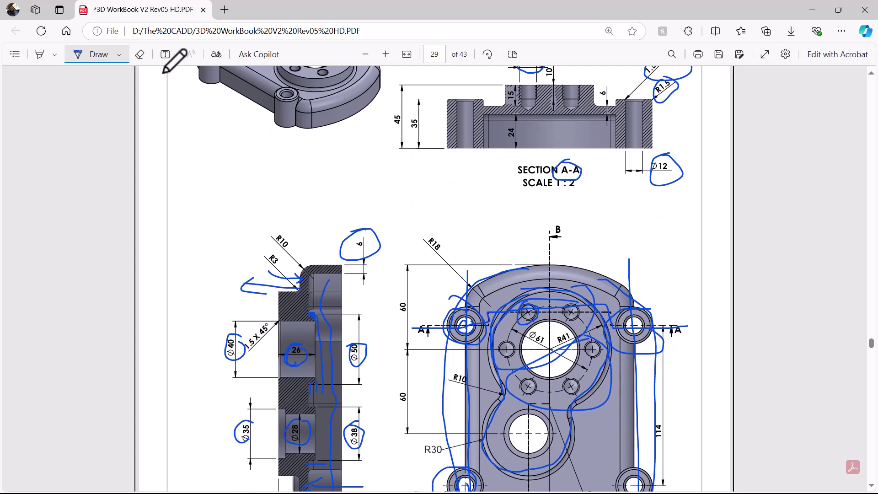
Activate the eraser for the pen marks on the cover plate drawing
left_click(140, 54)
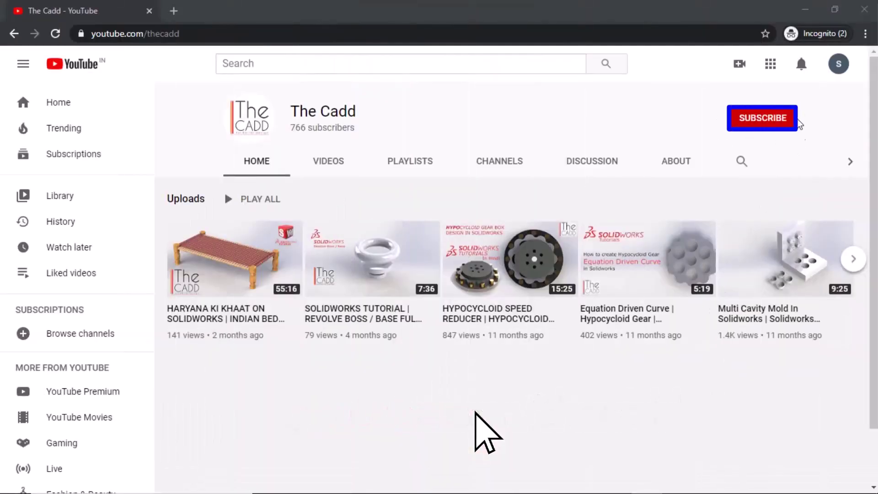
left_click(788, 125)
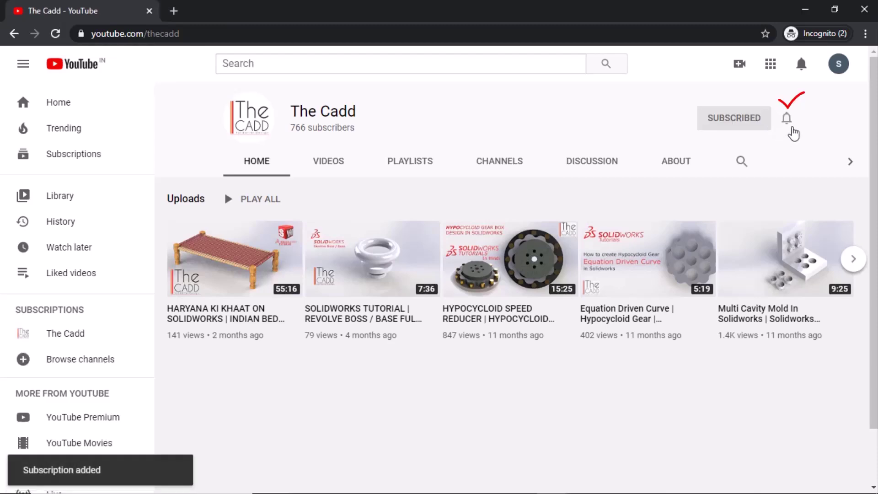
left_click(787, 119)
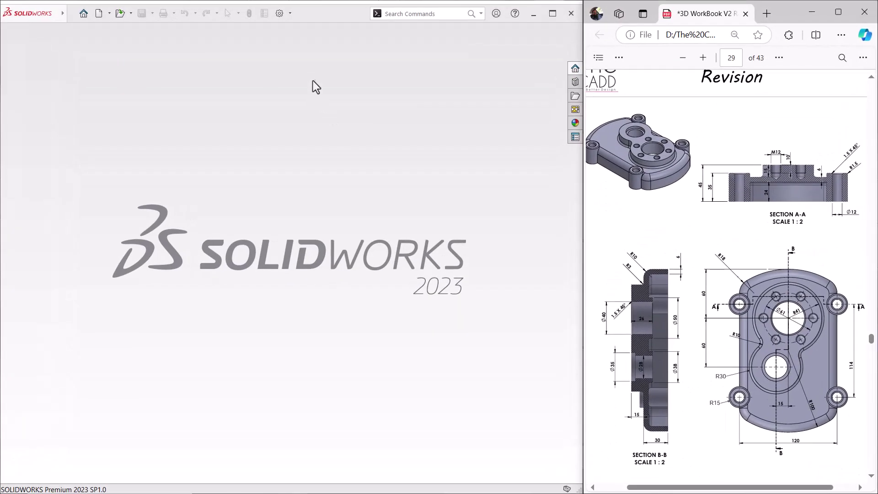
In SOLIDWORKS, create a new part and start a sketch on the Top Plane
left_click(99, 13)
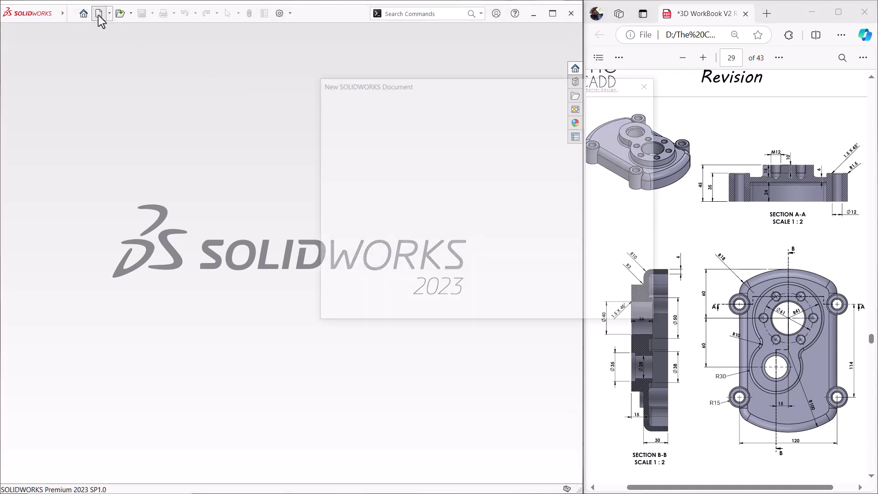
left_click(371, 183)
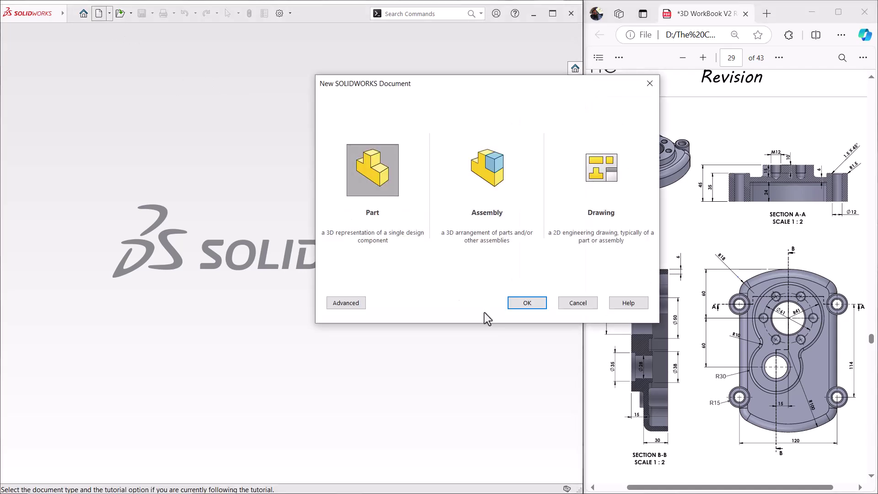
left_click(526, 303)
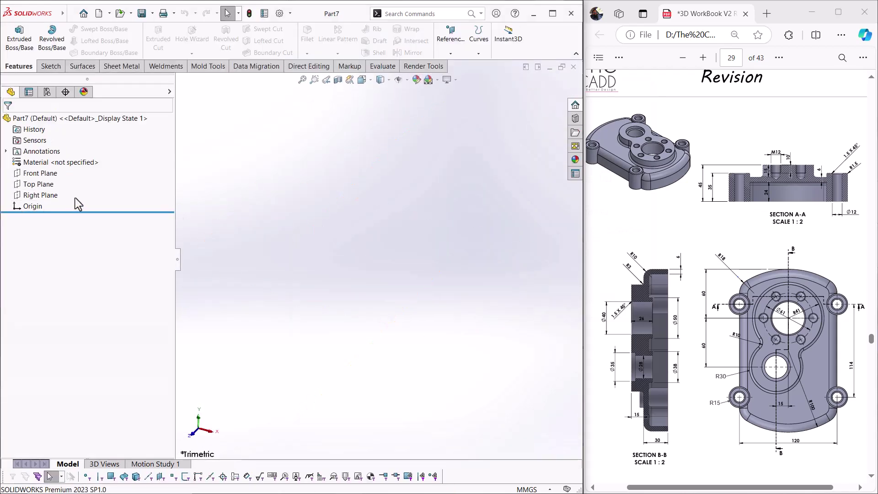
left_click(41, 184)
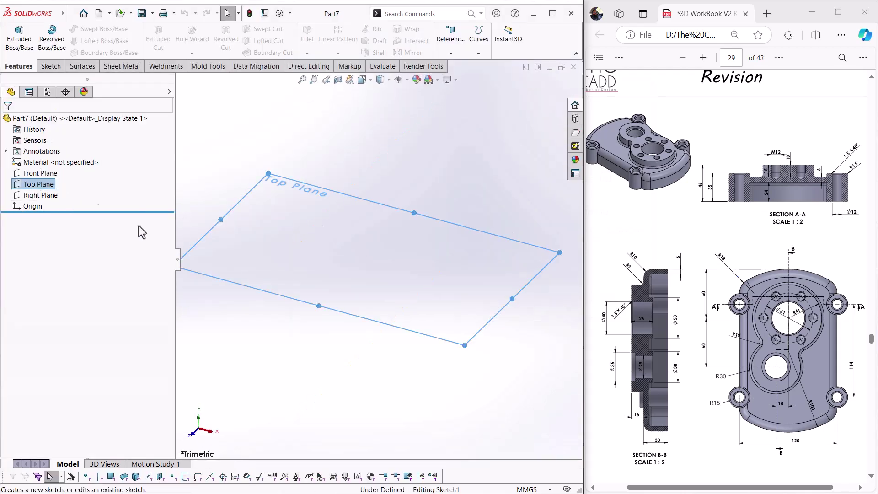
left_click(67, 171)
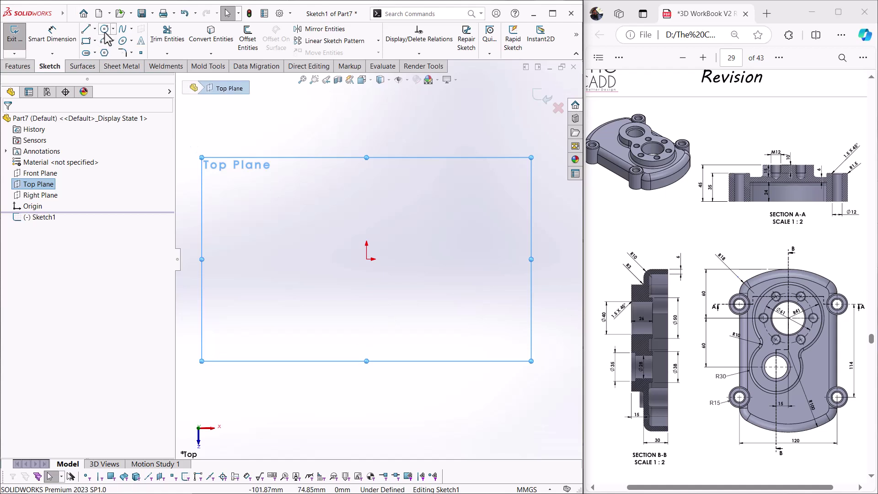
Sketch a circle centred on the origin and set its diameter to 200 mm
left_click(367, 259)
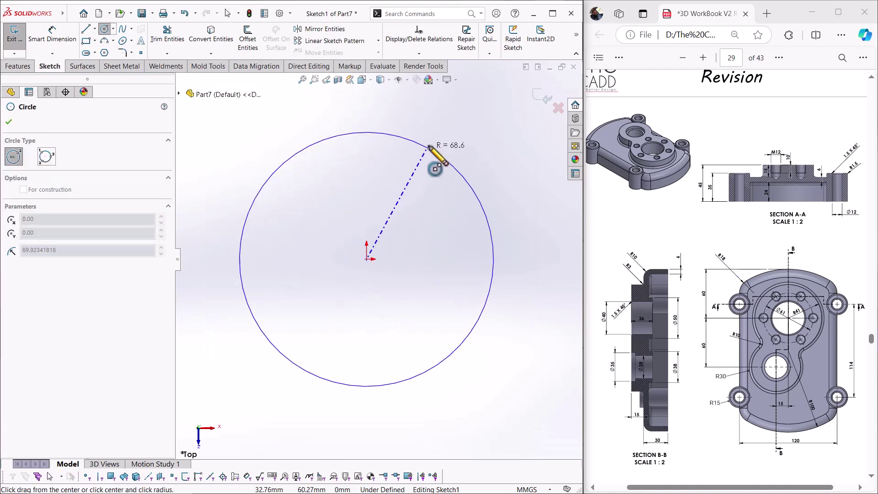
left_click(436, 150)
key("d")
left_click(426, 149)
left_click(480, 122)
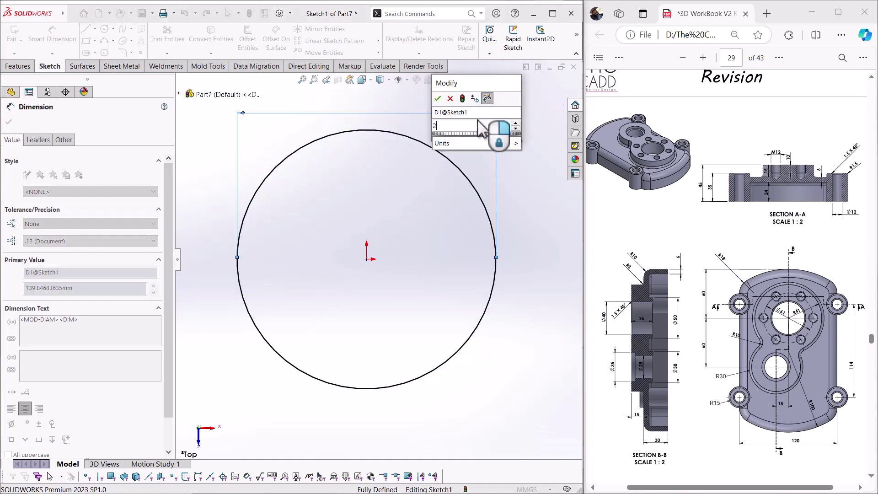
type("200")
key("Return")
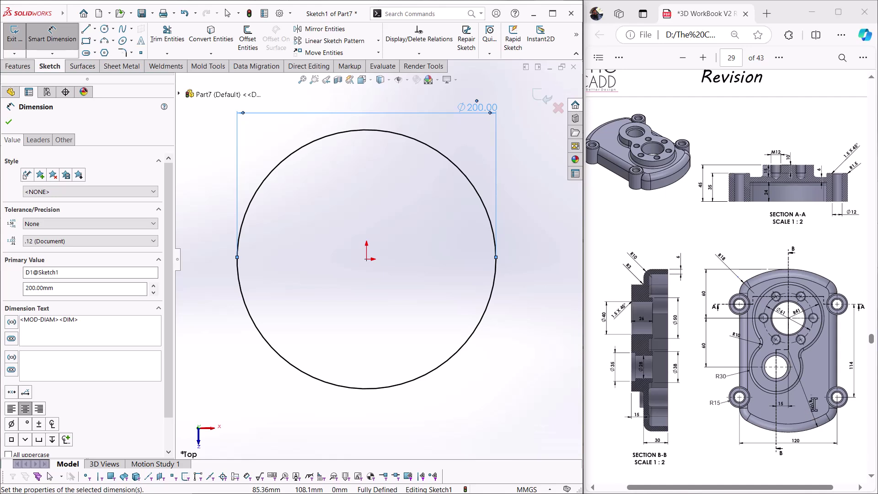
Switch to the PDF workbook and turn on its Draw pen for marking the cover plate drawing
left_click(619, 58)
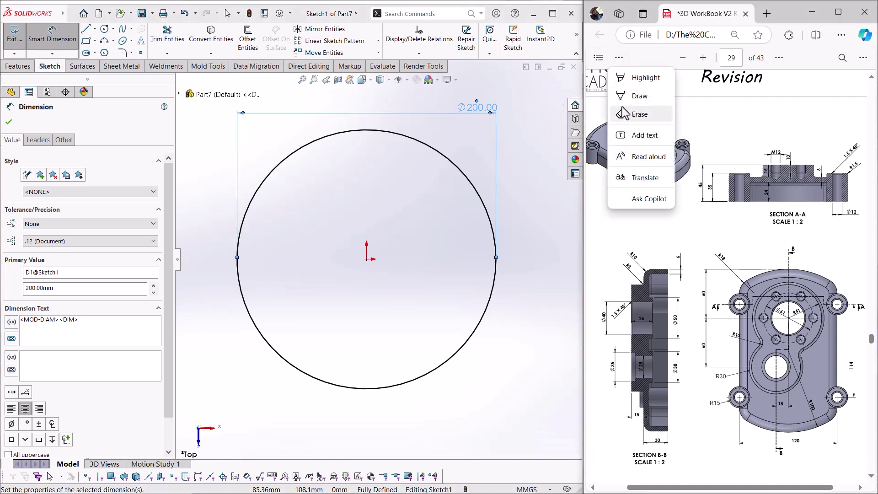
left_click(635, 92)
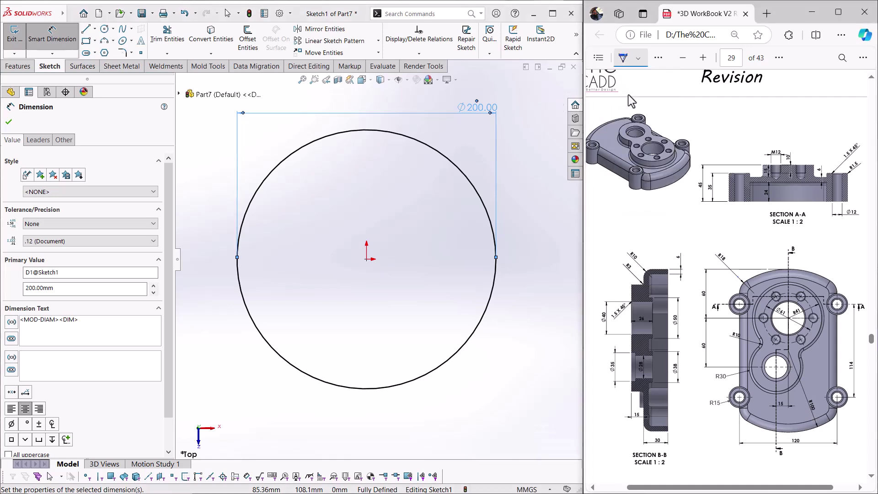
In the SOLIDWORKS sketch, draw a vertical centerline through the origin that extends beyond the circle at both ends
left_click(95, 28)
left_click(101, 58)
key("z")
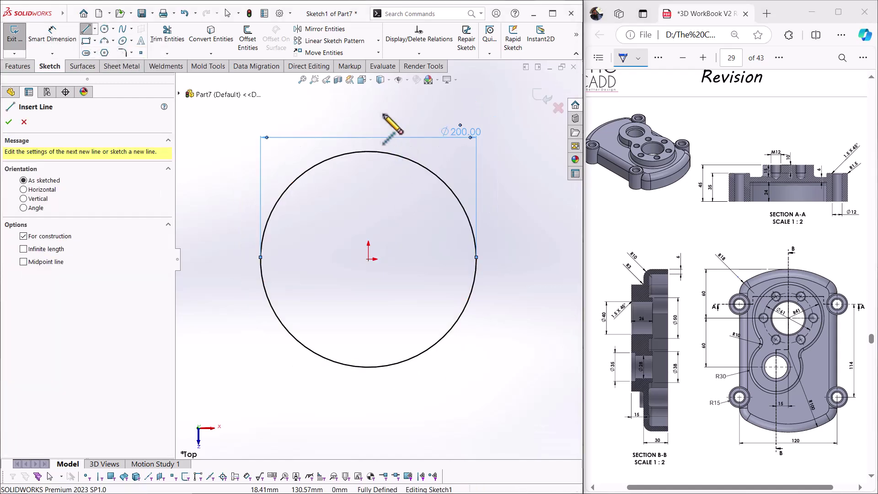
left_click(368, 104)
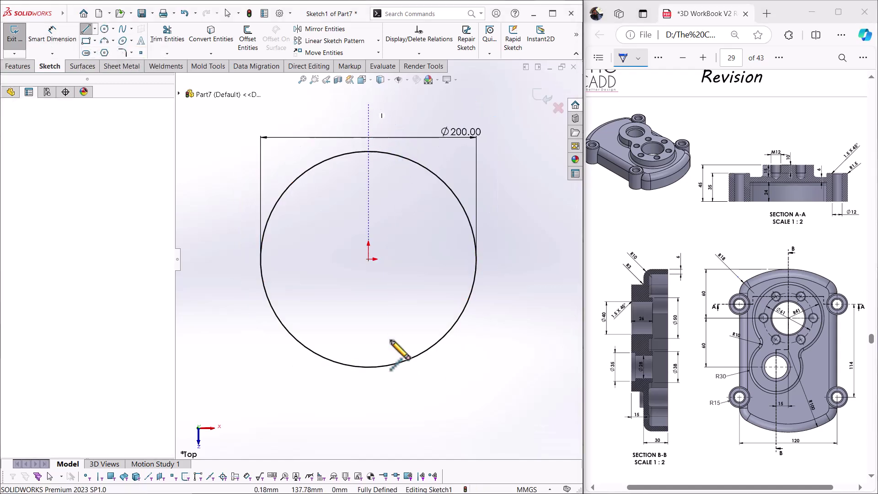
left_click(368, 420)
right_click(414, 279)
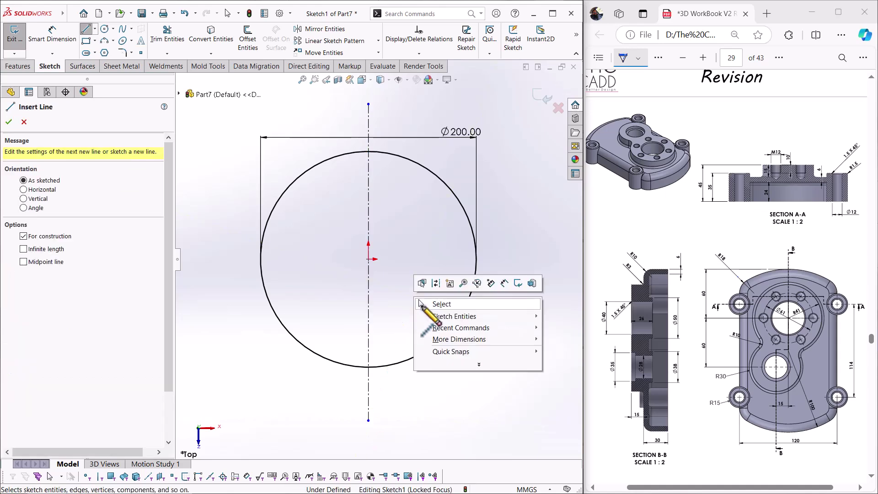
left_click(441, 301)
Draw a vertical line across the circle on each side of the centerline, the left one about 217 mm long
key("l")
left_click(296, 152)
left_click(295, 385)
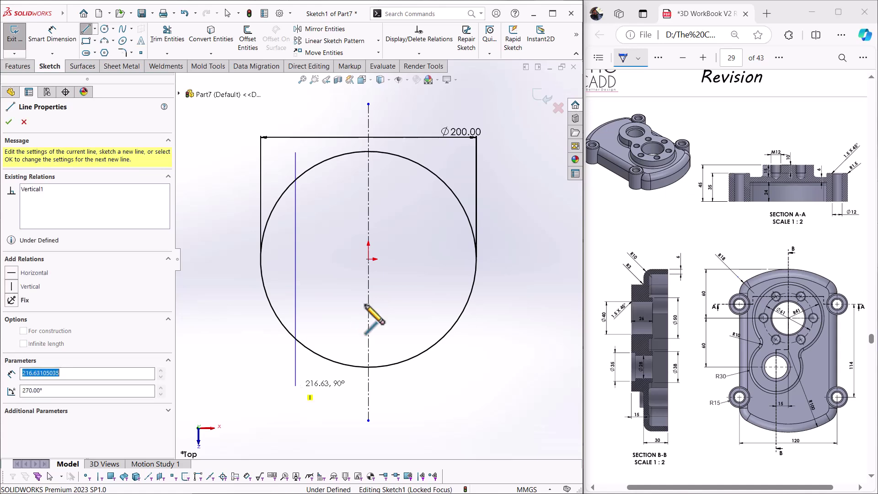
key("Escape")
left_click(439, 156)
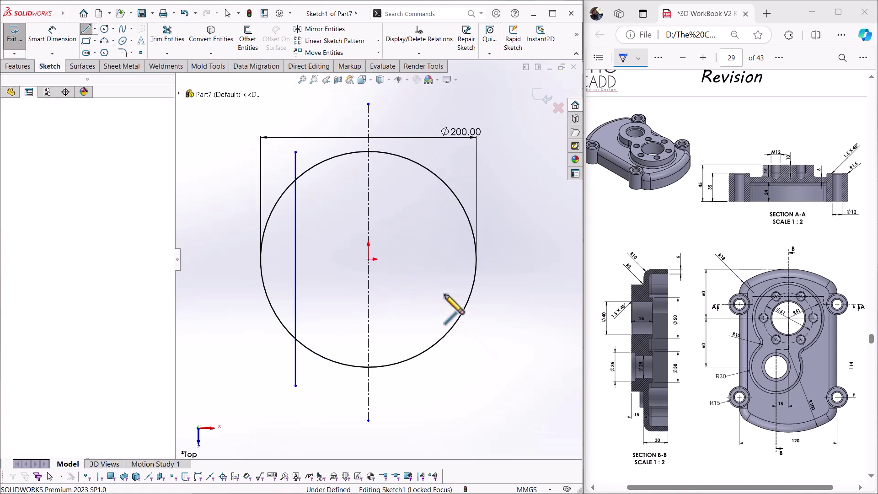
left_click(439, 369)
key("Escape")
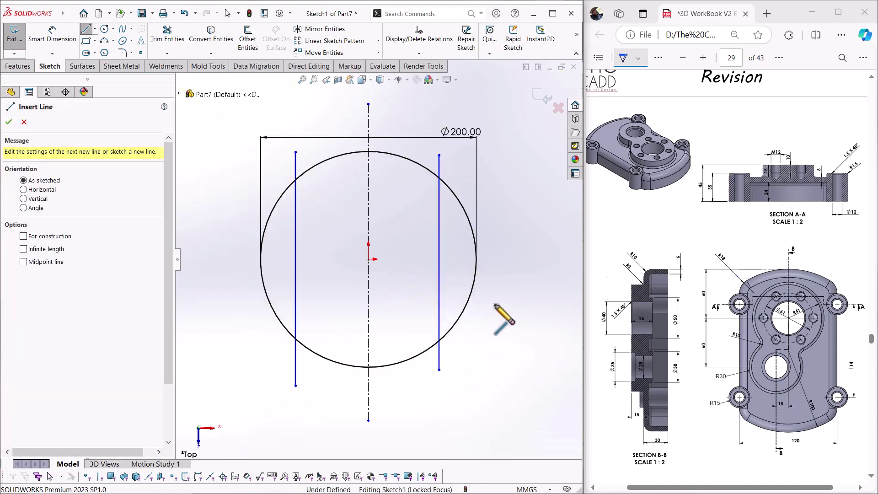
key("Escape")
Power trim the circle's side arcs and the overhanging line ends, leaving a closed outline with arced top and bottom
left_click(156, 37)
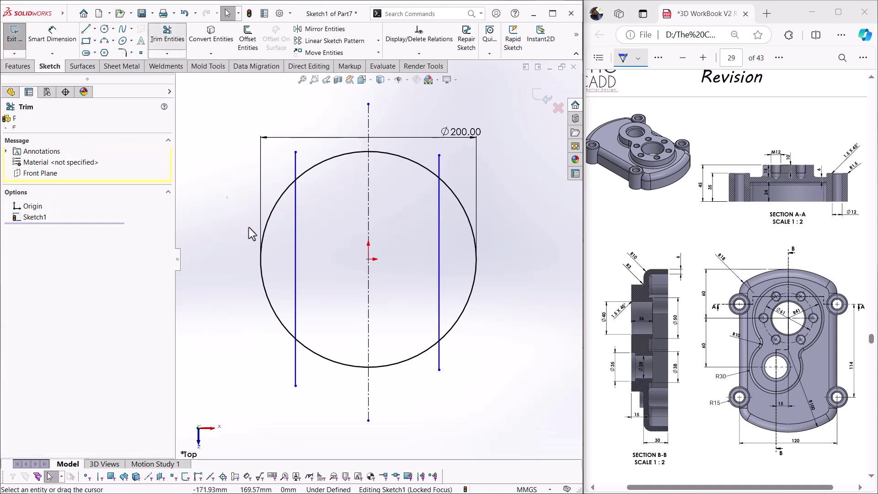
left_click_drag(232, 213, 276, 267)
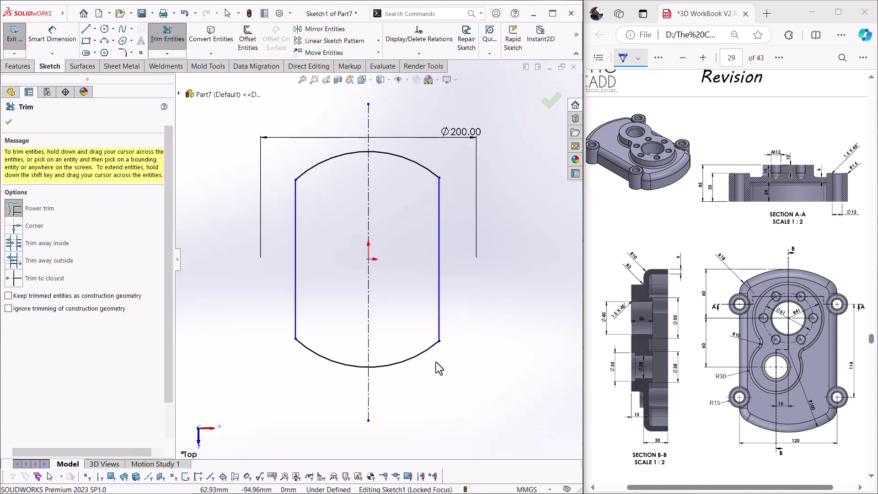
key("Escape")
left_click_drag(454, 237, 276, 283)
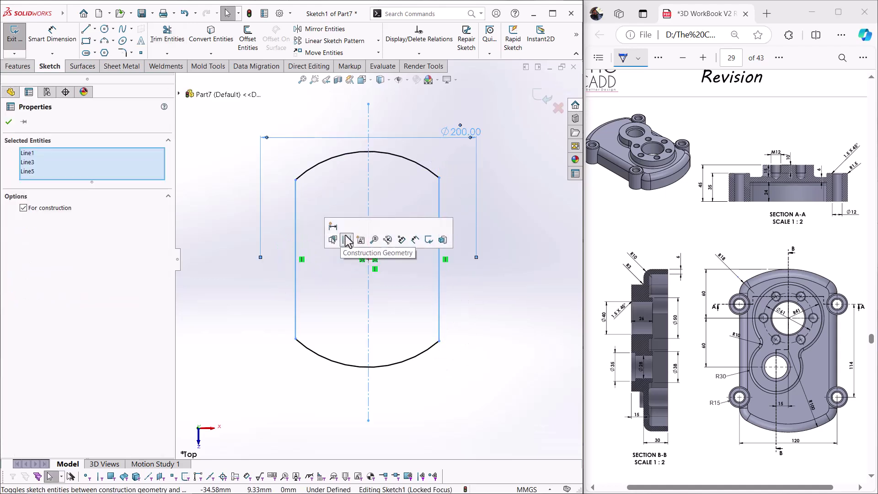
key("Escape")
left_click_drag(467, 312, 280, 329)
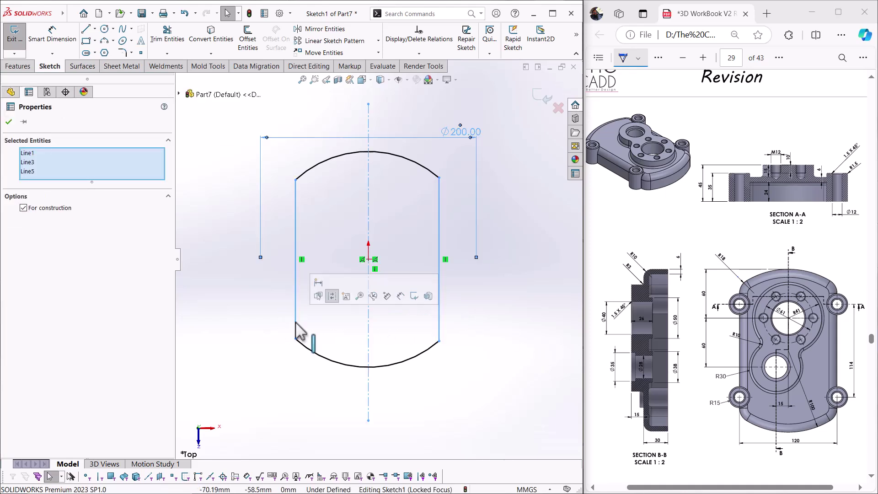
key("Escape")
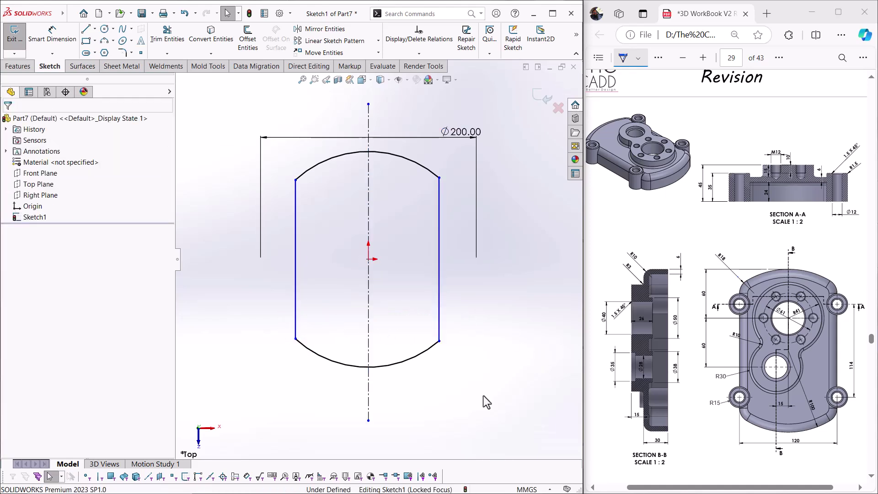
Make the two vertical side lines symmetric about the centerline
left_click(439, 327)
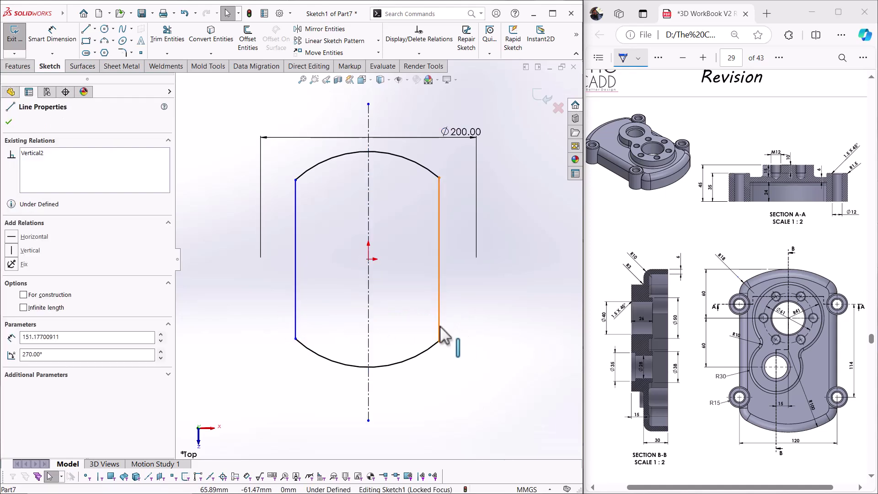
left_click(369, 326, "ctrl")
left_click(297, 325, "ctrl")
left_click(14, 361)
left_click(503, 348)
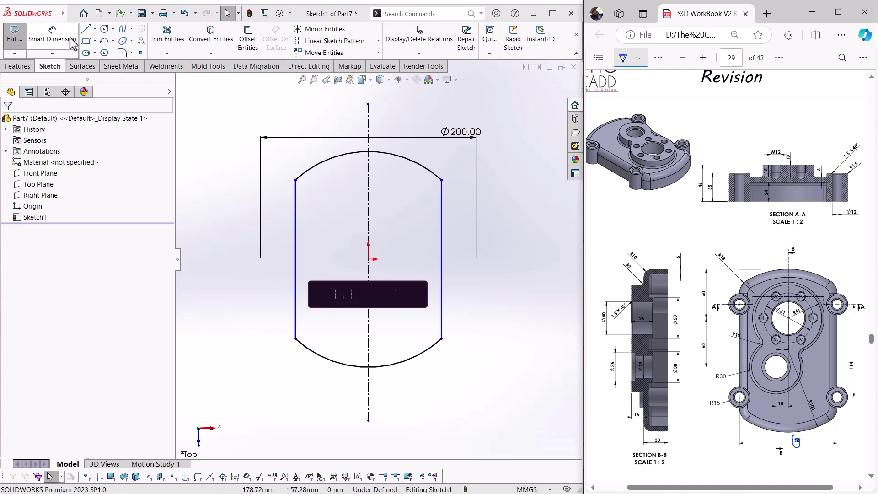
Dimension the distance between the two vertical side lines as 120 mm
left_click(52, 34)
left_click(296, 326)
left_click(441, 333)
left_click(420, 408)
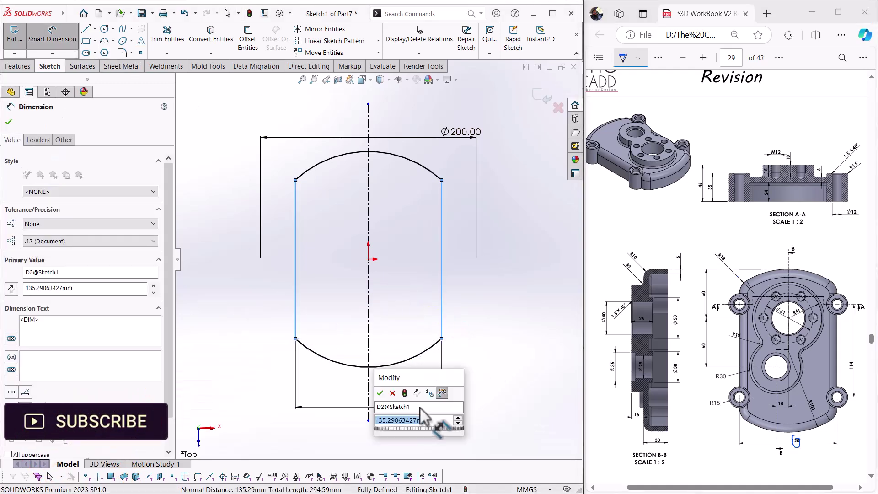
key("Return")
left_click(460, 333)
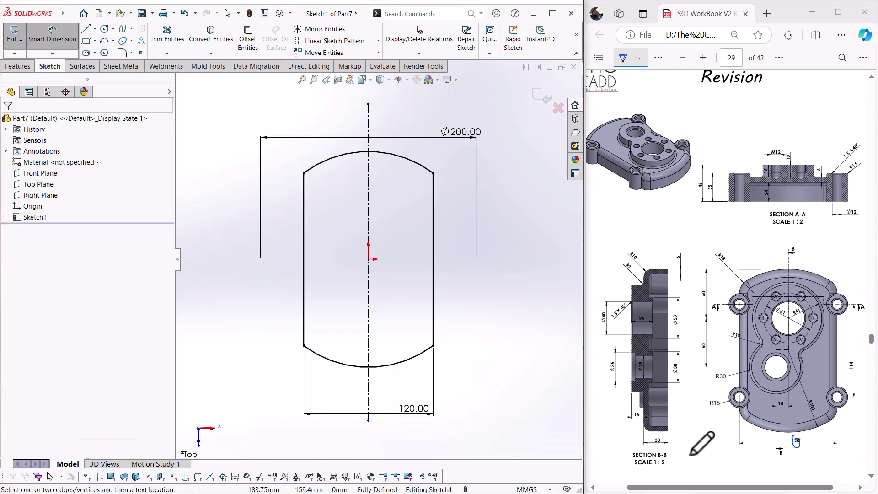
Circle the R18 callout in the PDF drawing and apply 18 mm sketch fillets to all four outline corners
left_click_drag(721, 246, 721, 267)
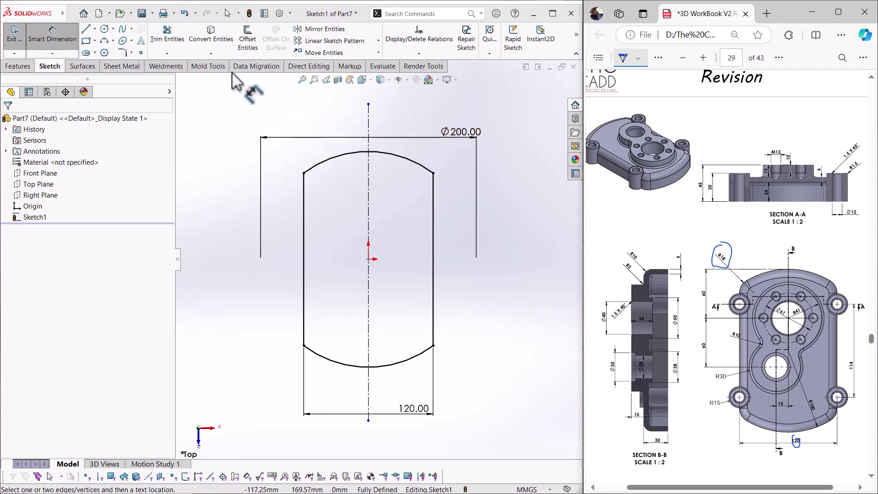
left_click(123, 52)
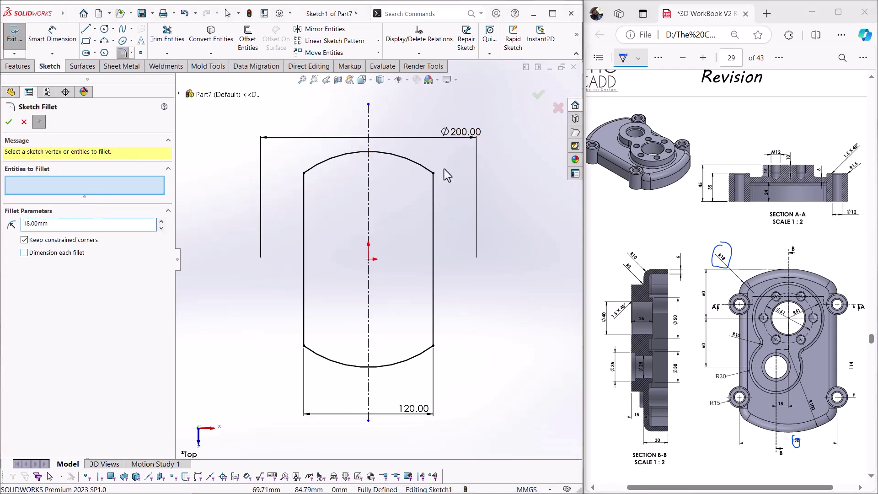
left_click_drag(457, 153, 215, 421)
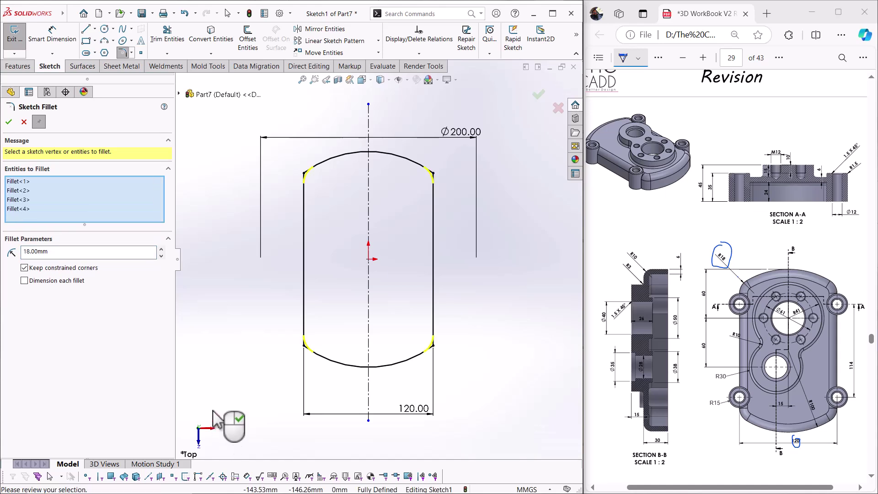
left_click(9, 121)
left_click(9, 122)
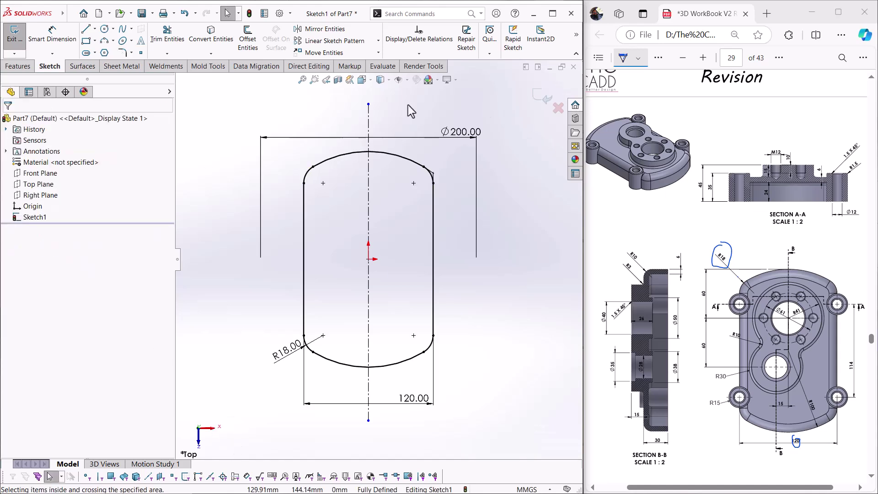
Circle the 30 depth callout in the PDF drawing and extrude the outline sketch 30 mm as a blind boss
left_click(19, 67)
left_click(19, 39)
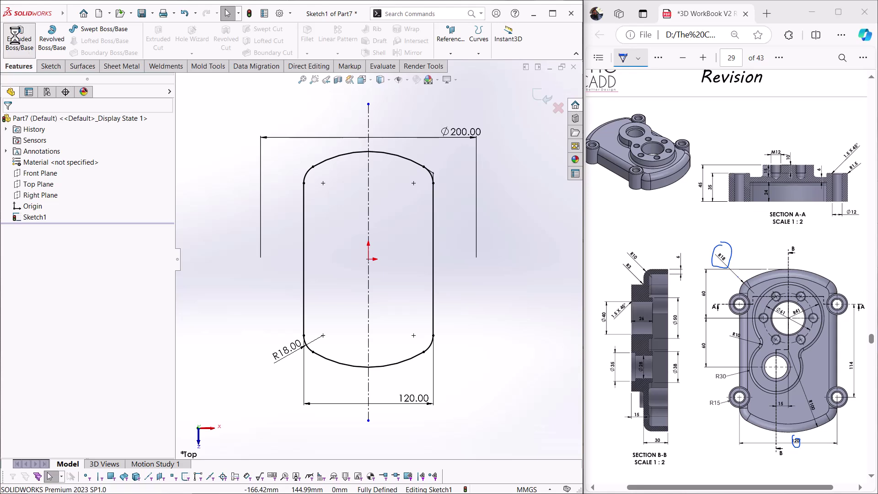
mouse_move(654, 433)
left_mouse_down()
mouse_move(640, 435)
mouse_move(651, 450)
mouse_move(645, 433)
left_mouse_up()
left_click(61, 228)
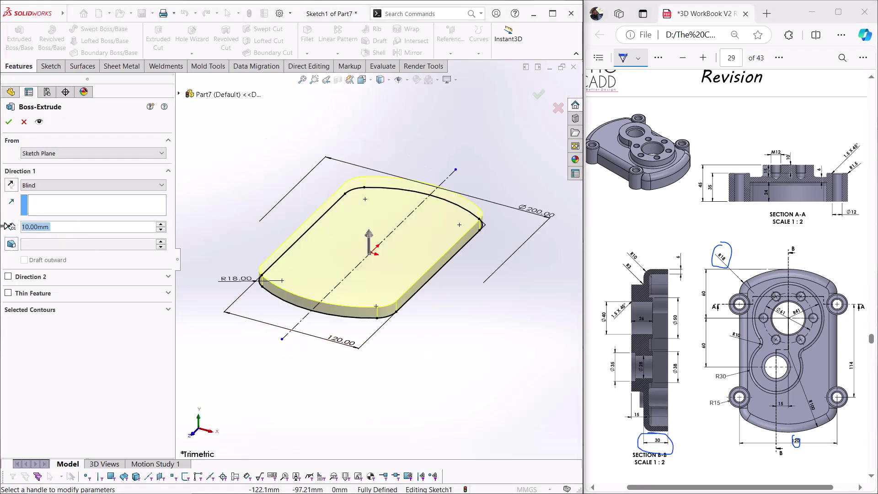
type("30")
key("Return")
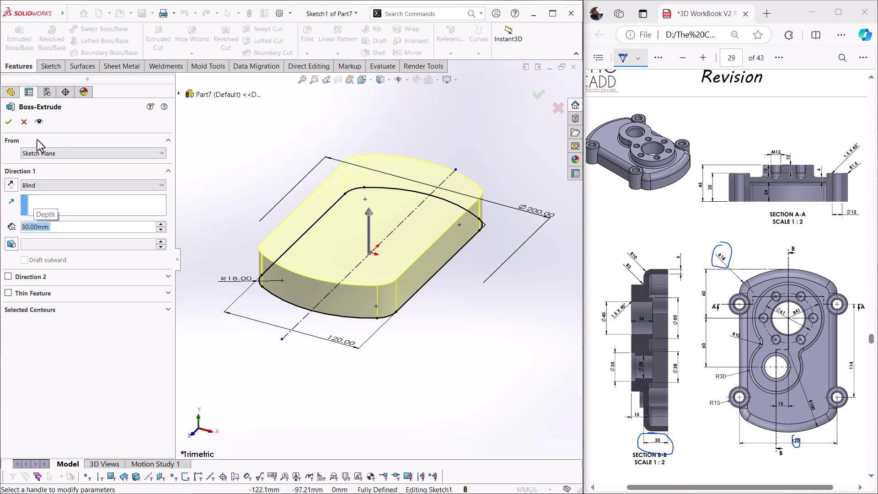
left_click(8, 122)
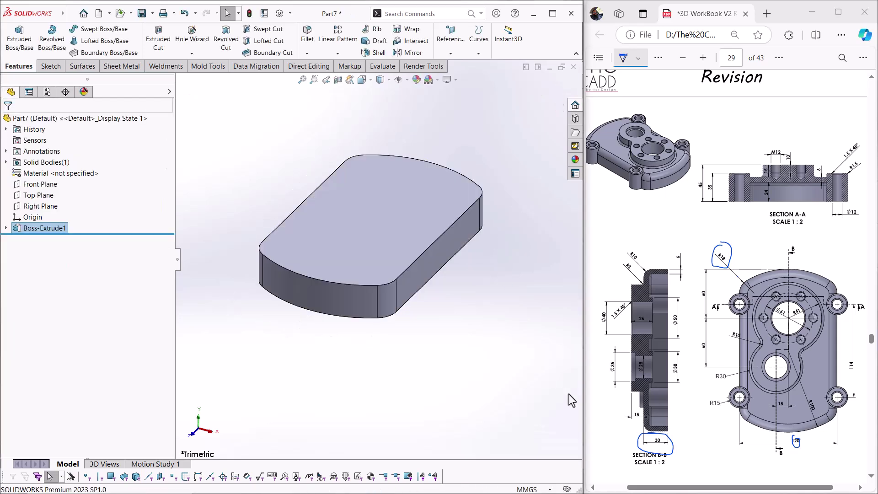
Circle the R10 callout in the PDF drawing and fillet the body's tangent top edge loop with a 10 mm radius
left_click(624, 249)
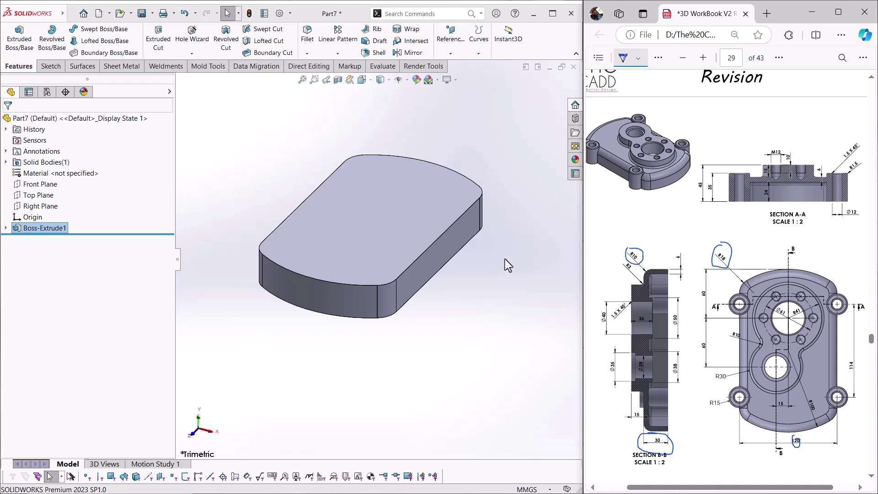
left_click(307, 42)
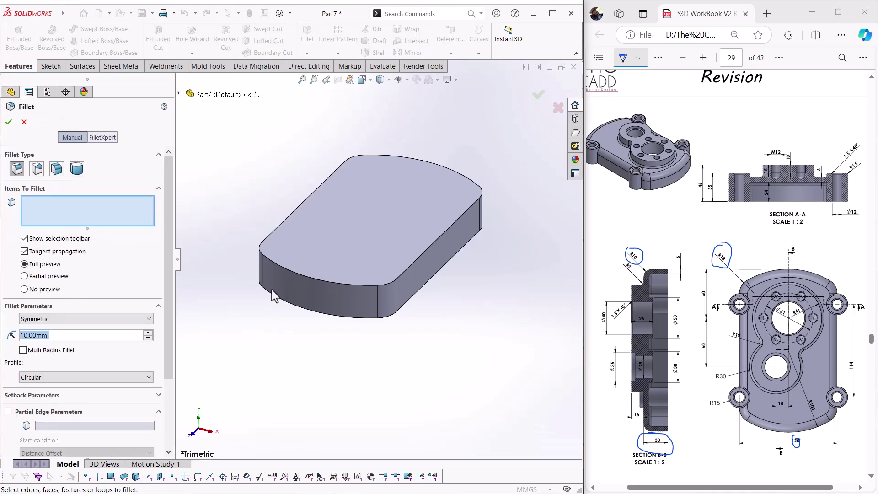
left_click(295, 276)
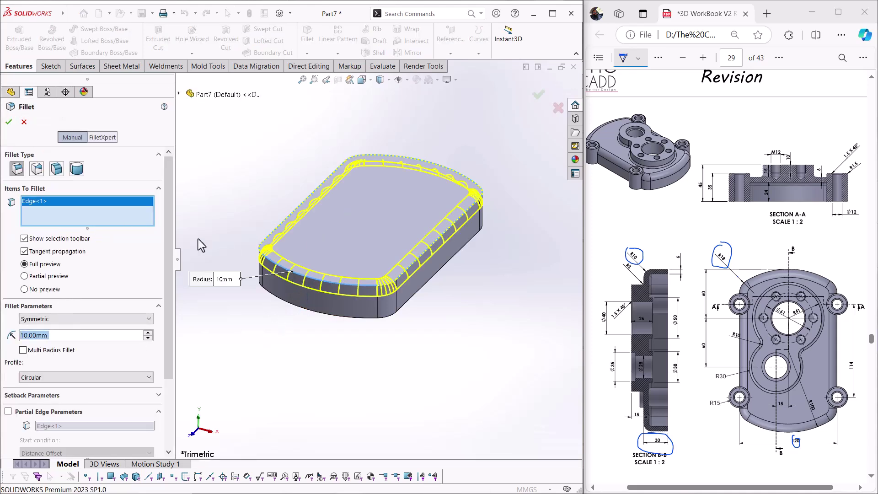
left_click(10, 122)
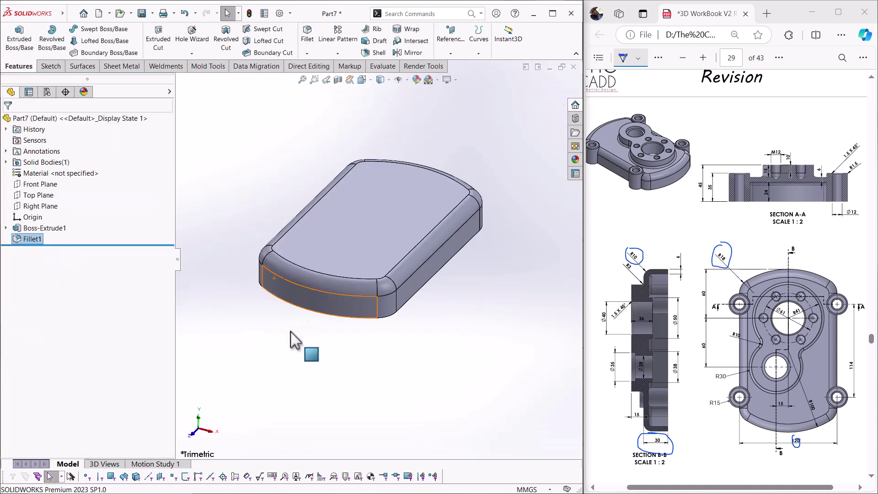
Circle the 6 wall callout in the PDF and shell the body to 6 mm thickness, removing the flat bottom face
middle_click_drag(399, 355, 359, 250)
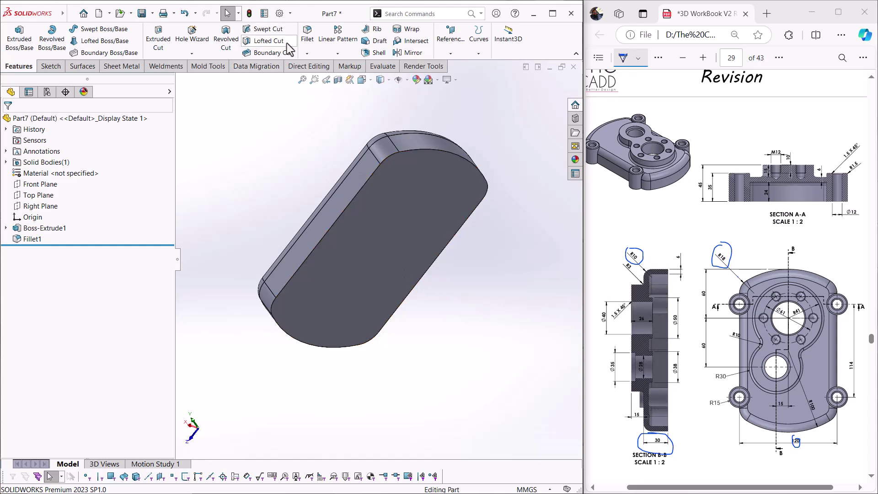
left_click(374, 53)
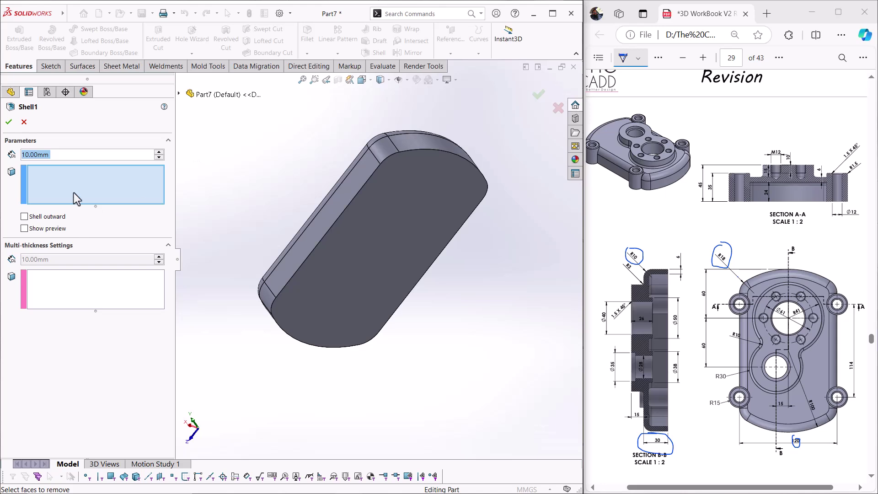
left_click(668, 250)
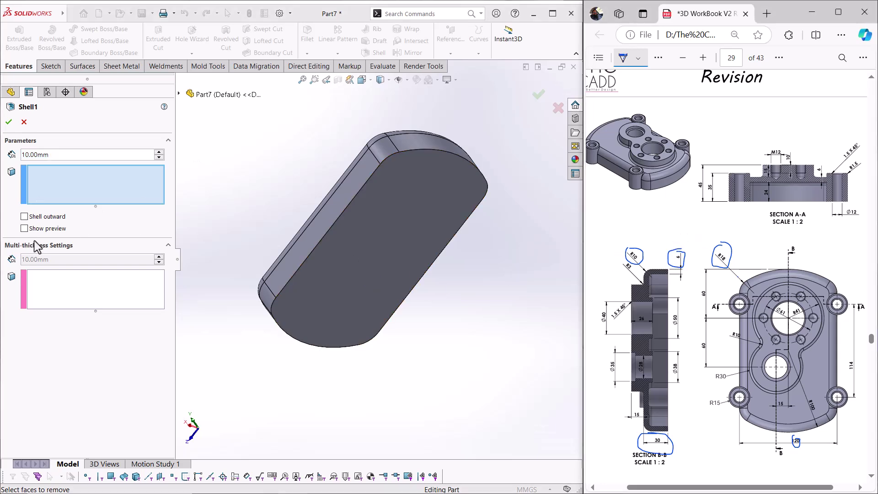
left_click_drag(54, 155, 3, 160)
type("6")
key("Return")
left_click(373, 223)
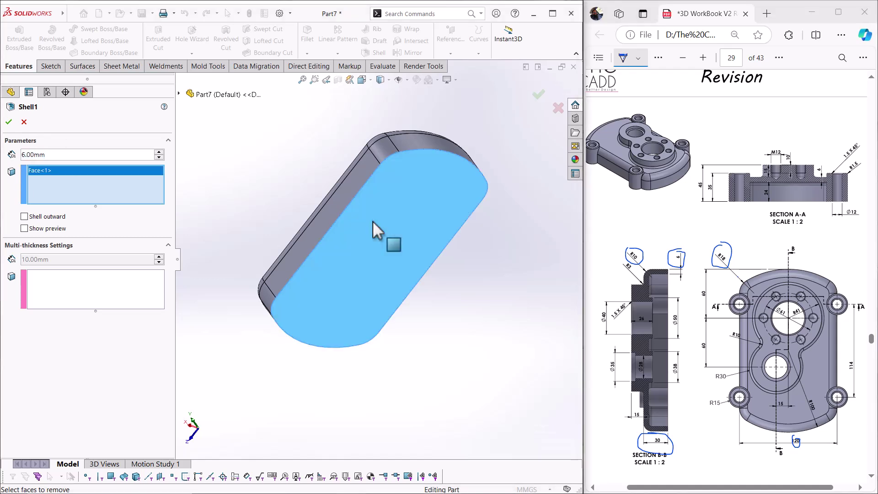
left_click(9, 121)
Circle the 35, 114 and R15 callouts in the PDF and open a new sketch on the shell's bottom rim face
middle_click_drag(284, 228, 476, 269)
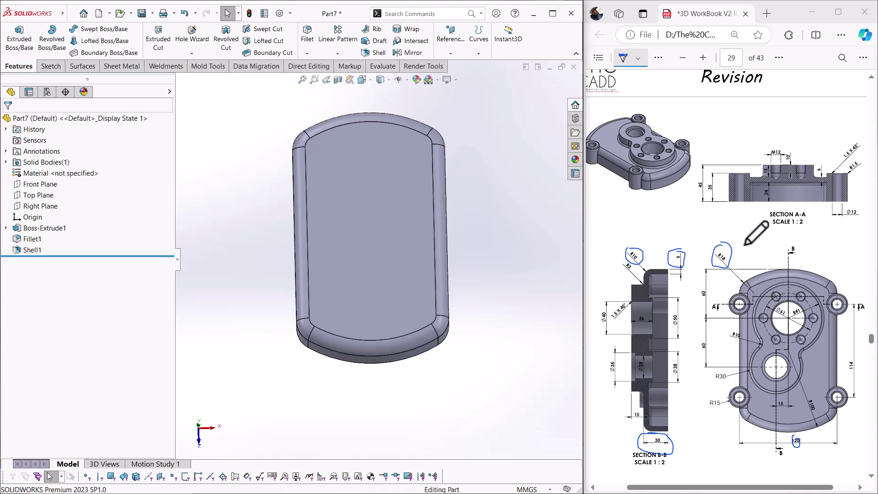
left_click(705, 181)
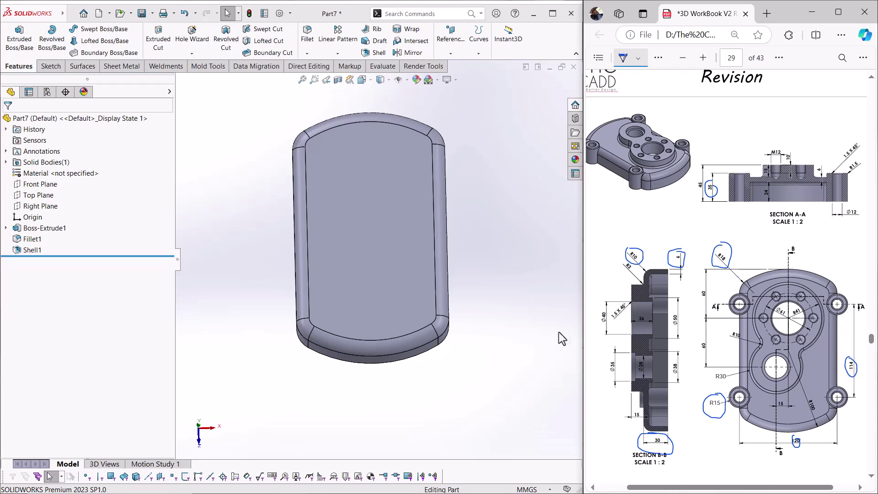
left_click(358, 212)
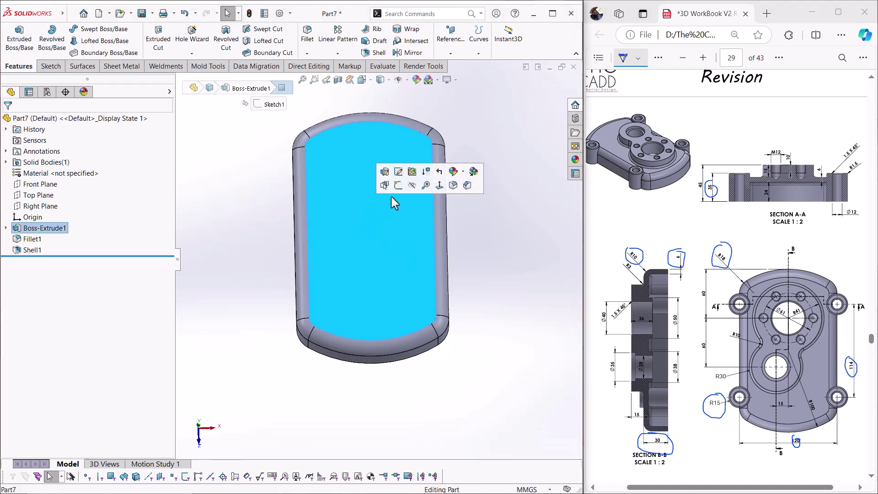
left_click(448, 331)
middle_click_drag(447, 327, 427, 196)
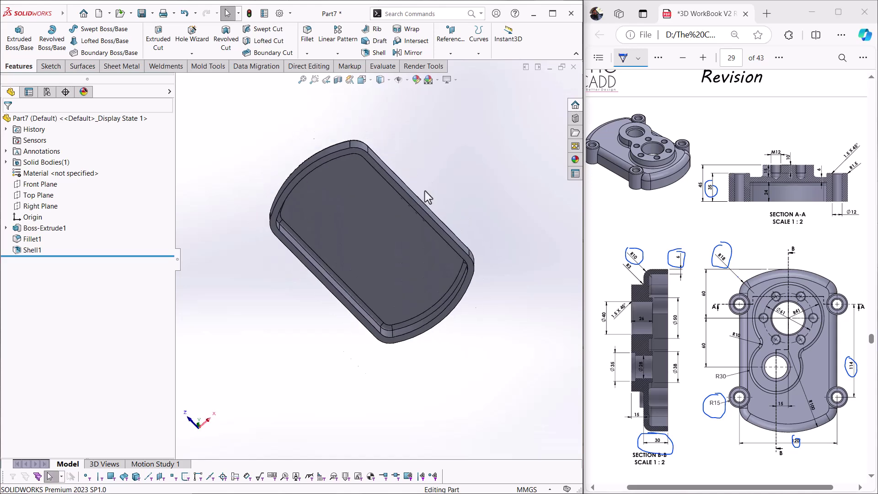
scroll(354, 201, "down", 5)
left_click(356, 201)
left_click(385, 168)
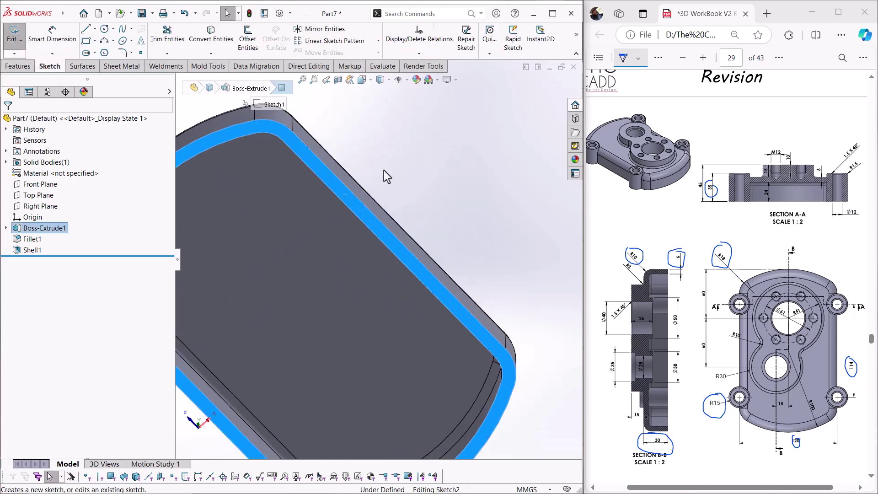
left_click(435, 249)
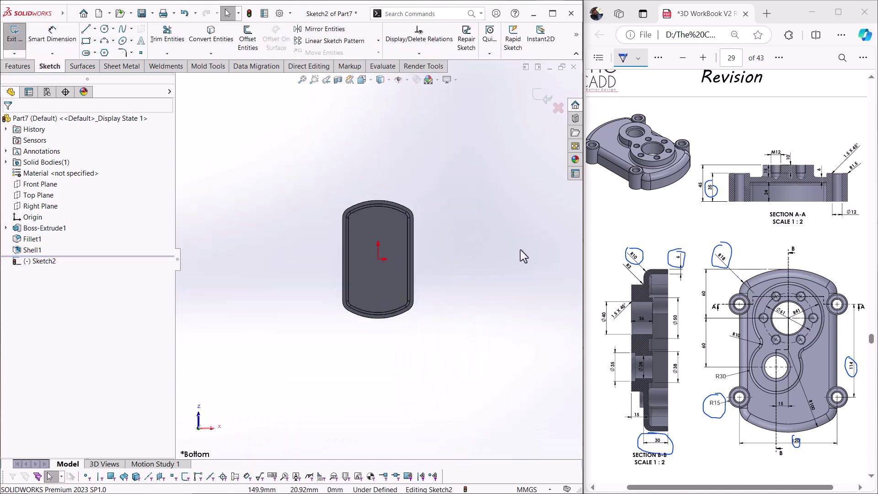
Draw a vertical and a horizontal construction line through the origin, both extending beyond the plate outline
right_click_drag(495, 250, 494, 274)
scroll(402, 234, "down", 3)
scroll(402, 247, "up", 2)
key("l")
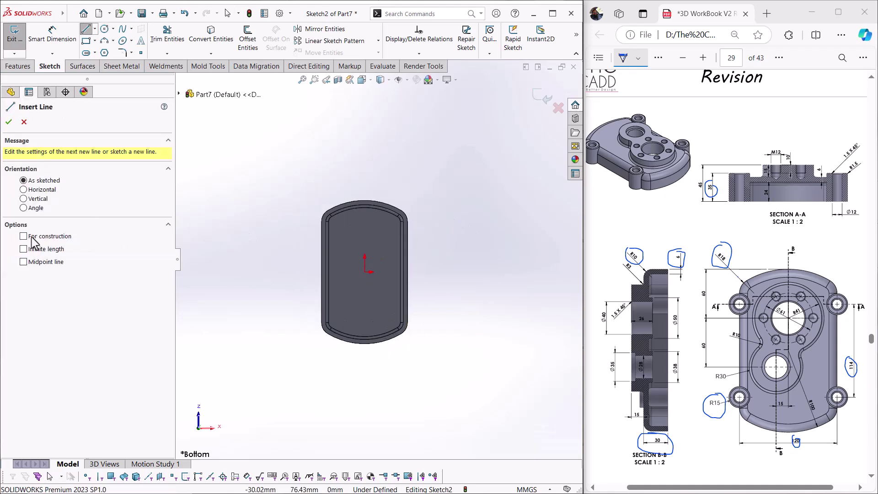
left_click(364, 169)
left_click(365, 387)
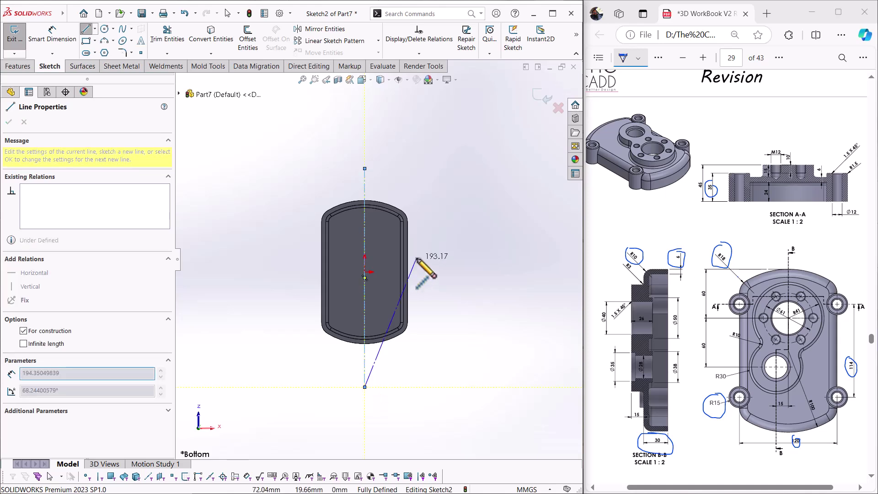
key("Escape")
left_click(298, 271)
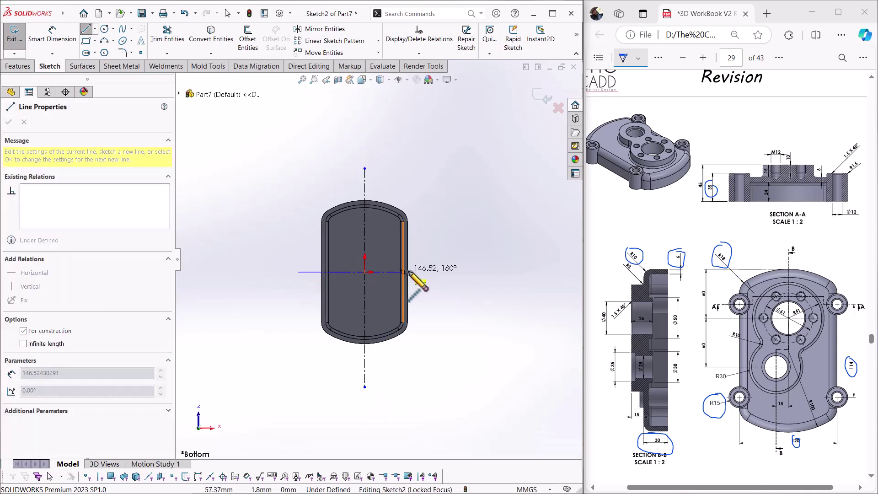
left_click(421, 271)
right_click(425, 257)
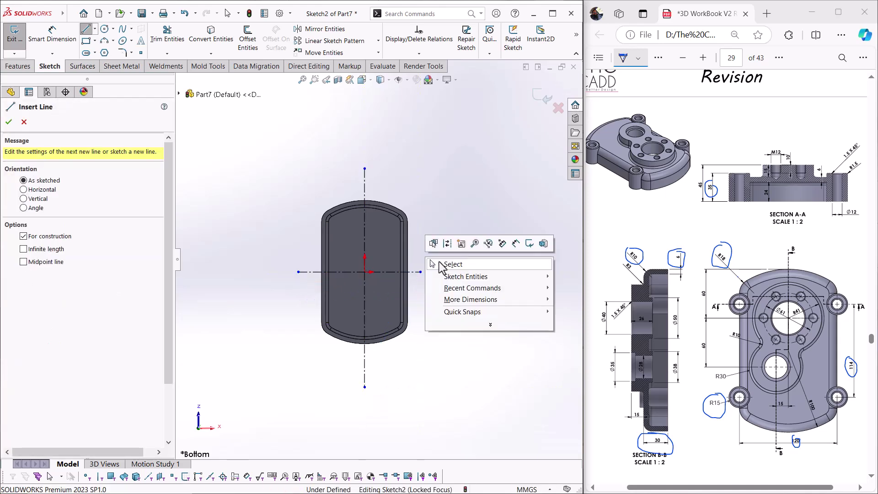
left_click(440, 260)
Sketch a circle of about 14 mm radius centred on the plate's left outer edge, above the horizontal centerline
left_click(104, 28)
scroll(359, 268, "down", 4)
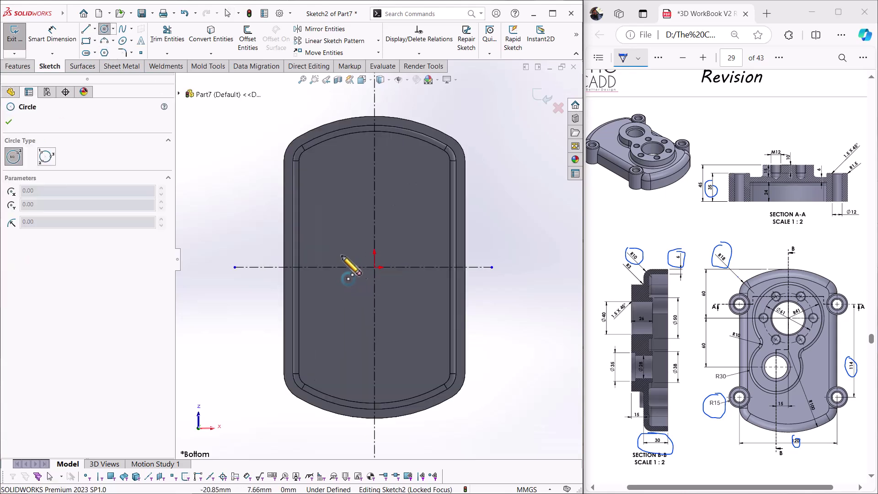
left_click(284, 206)
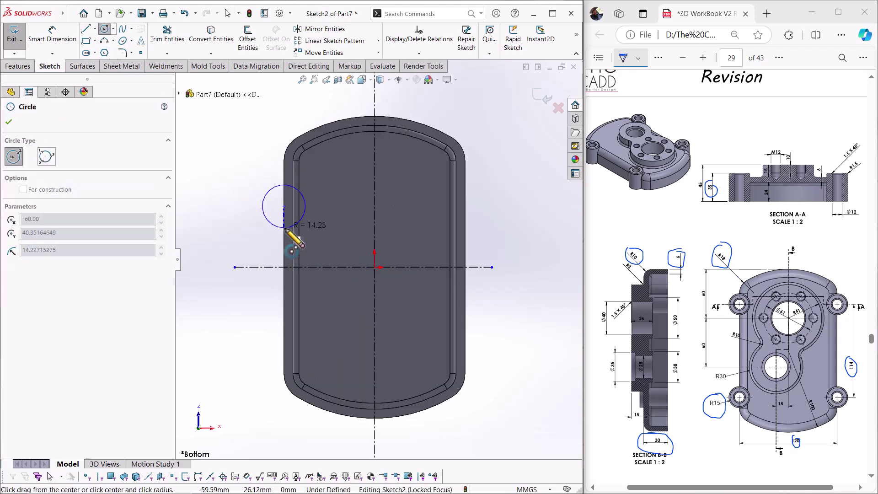
left_click(298, 222)
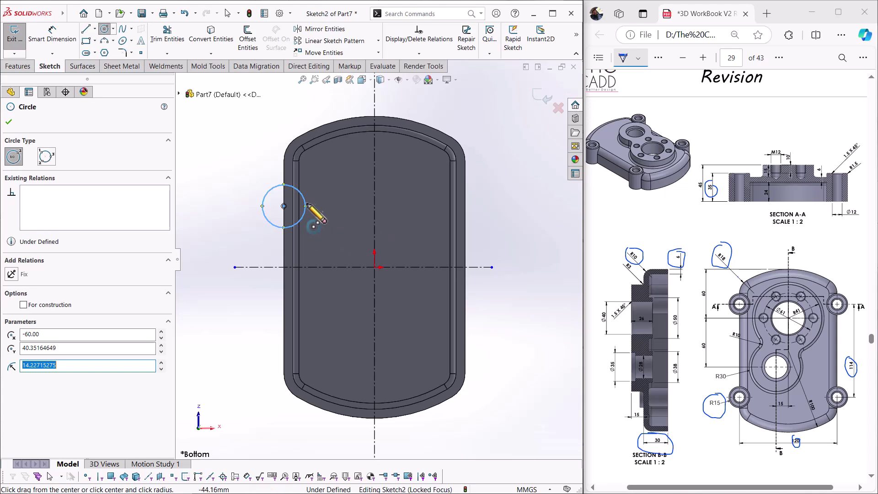
right_click(245, 178)
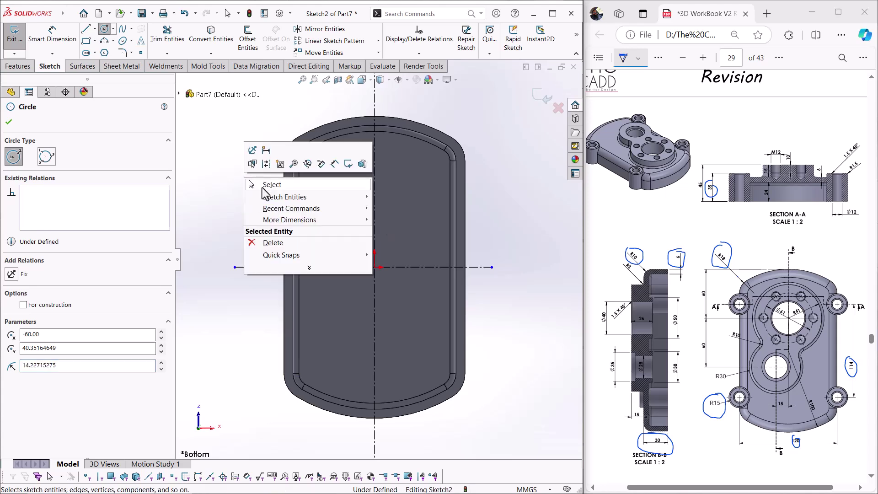
left_click(262, 182)
Mirror the circle about the horizontal centerline and both circles about the vertical one, then shift the linked circles farther apart vertically
key("f")
left_click_drag(330, 146, 273, 276)
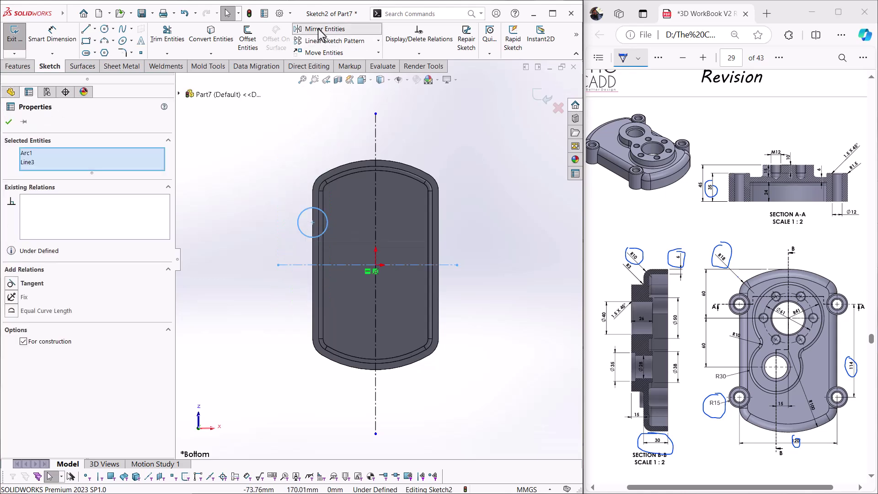
left_click(316, 29)
left_click_drag(371, 190, 396, 444)
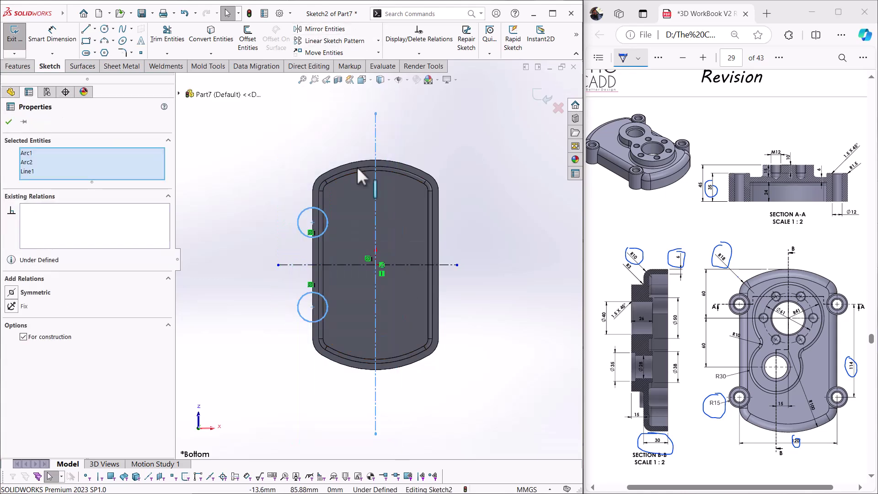
left_click(316, 29)
left_click_drag(438, 223, 438, 210)
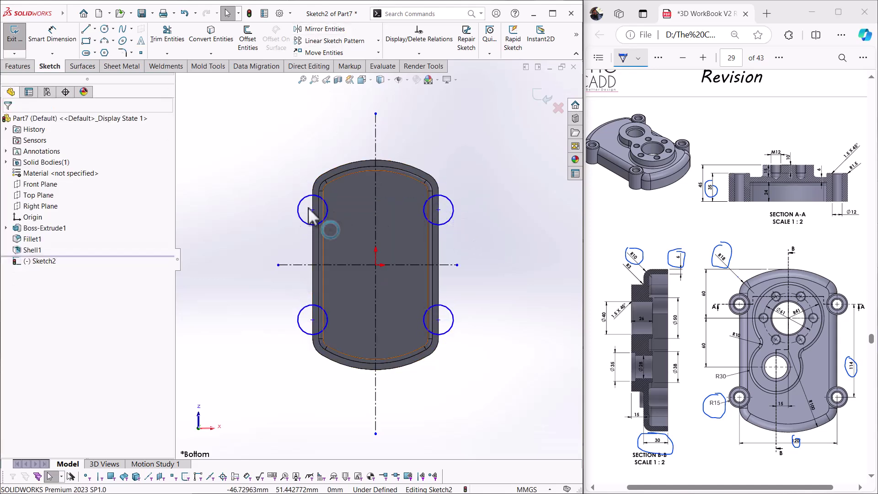
Dimension the vertical distance between the two right-hand circles as 114 mm
left_click(54, 36)
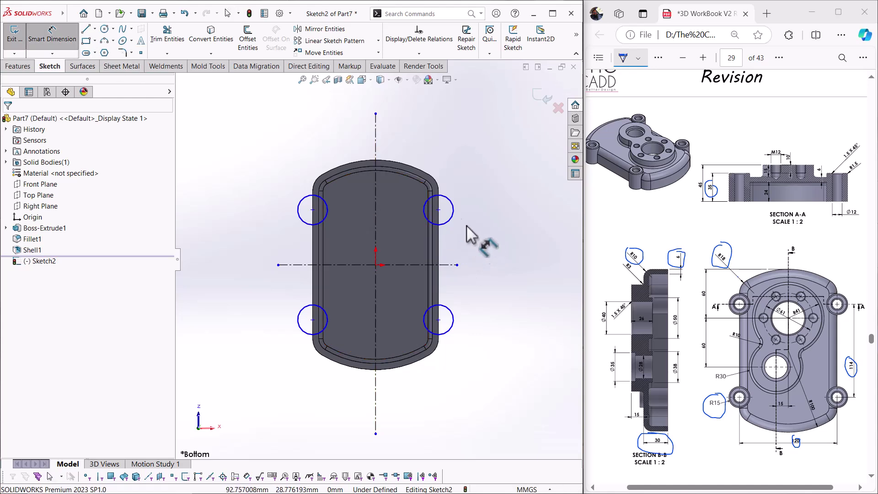
left_click(452, 218)
left_click(453, 315)
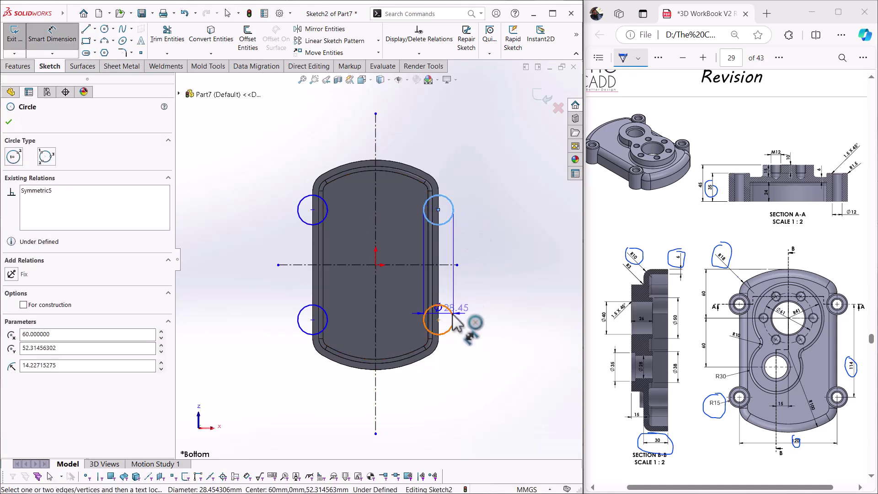
left_click(528, 299)
type("114")
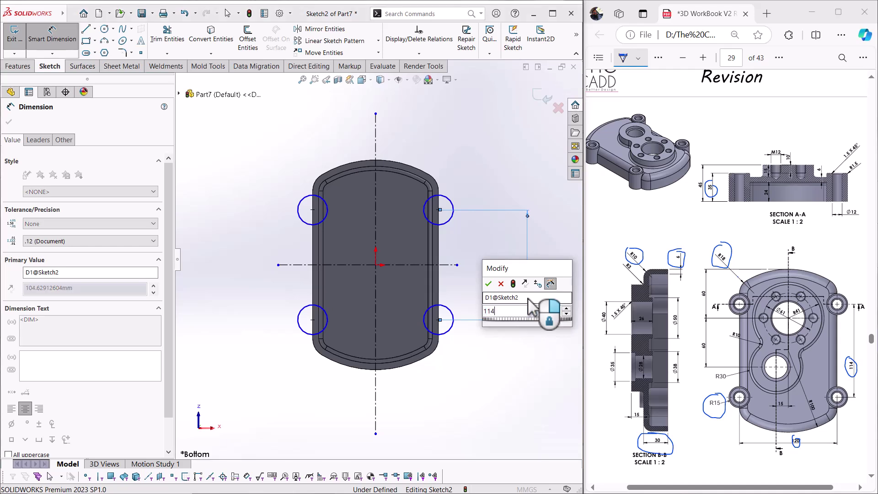
key("Return")
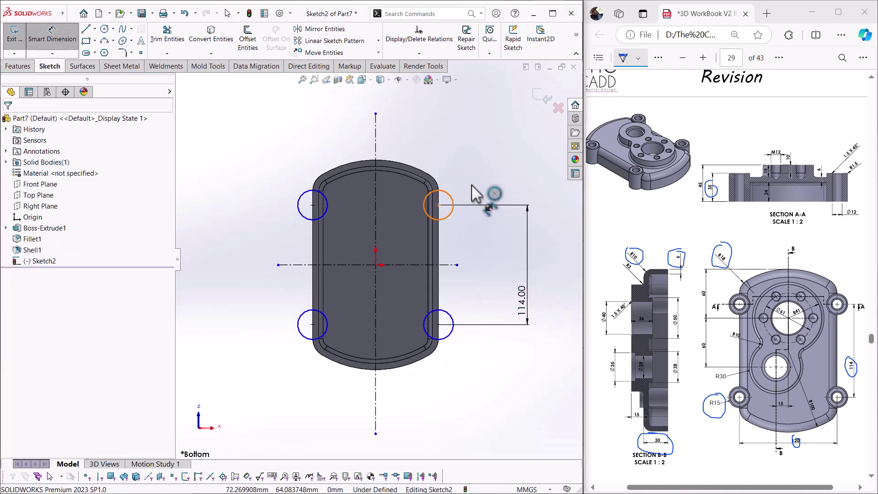
Dimension the upper right circle's diameter as 30 mm
left_click(451, 200)
left_click(485, 188)
type("30")
key("Return")
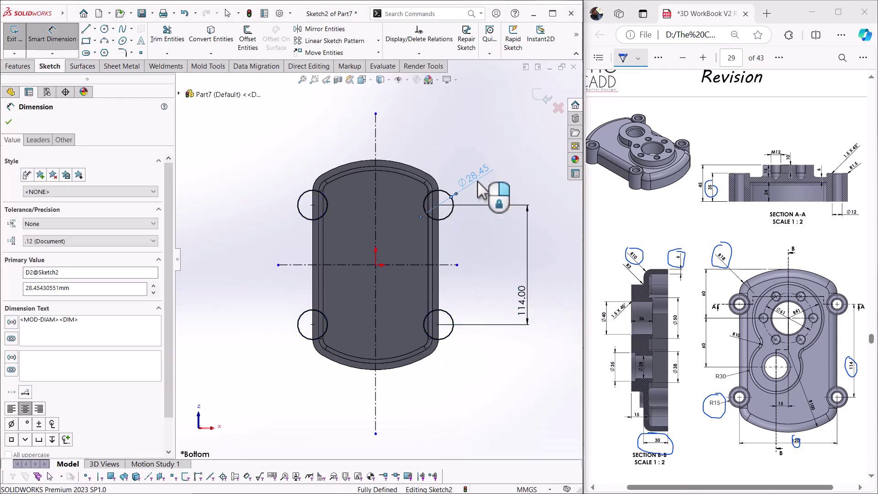
right_click(438, 142)
left_click(448, 167)
middle_click_drag(447, 165, 440, 347)
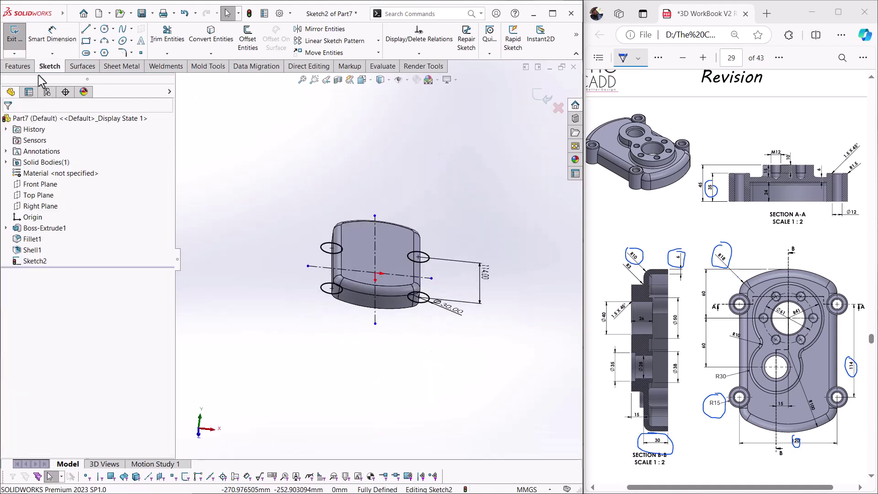
Extrude the four corner circles as a merged boss to a blind depth of 35 mm
left_click(14, 66)
left_click(20, 39)
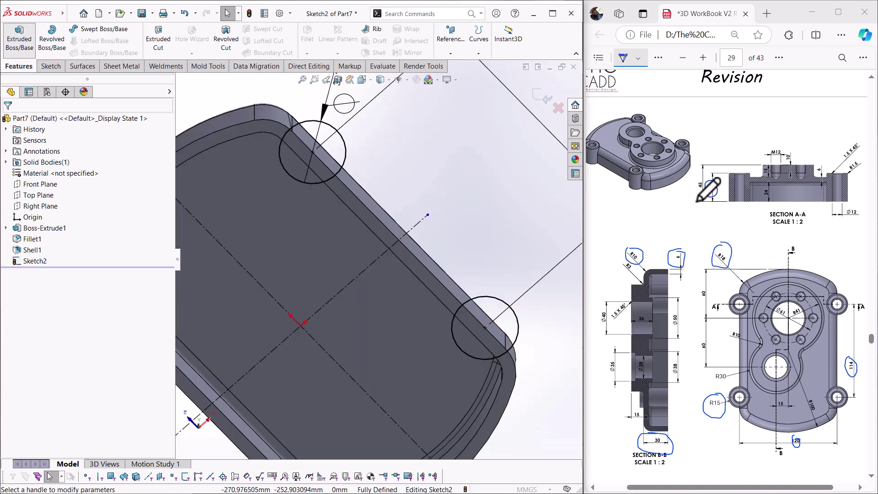
left_click_drag(721, 176, 717, 184)
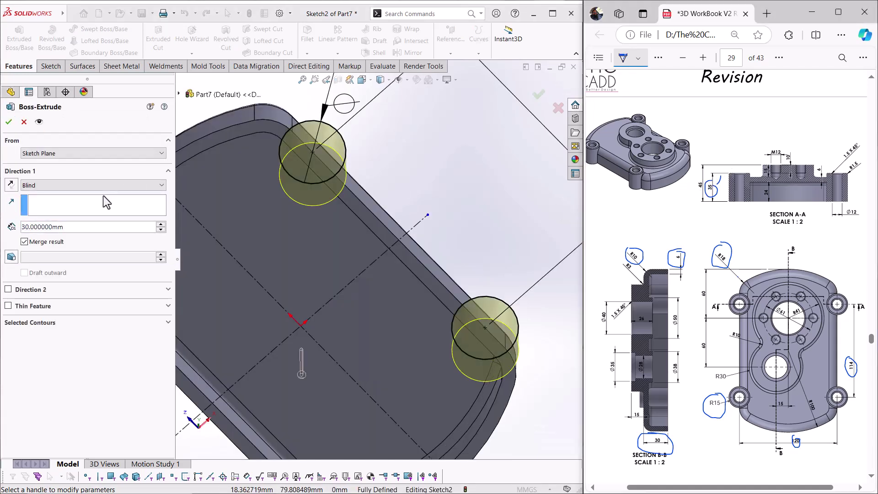
left_click_drag(91, 227, 7, 227)
type("35")
key("Return")
key("Return")
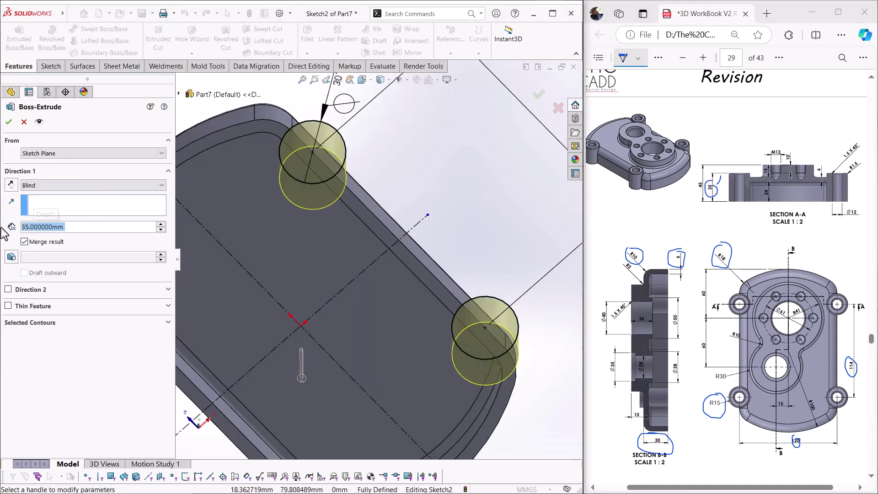
scroll(425, 253, "up", 5)
middle_click_drag(432, 256, 412, 366)
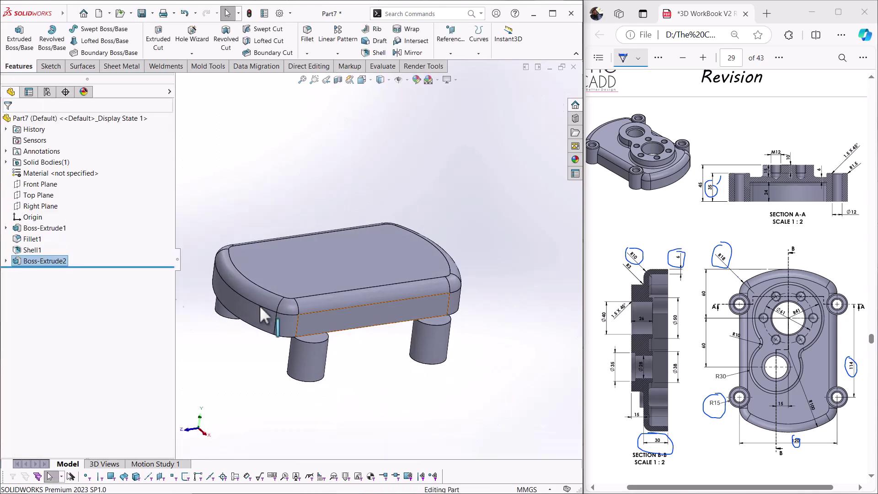
right_click(53, 262)
left_click(61, 234)
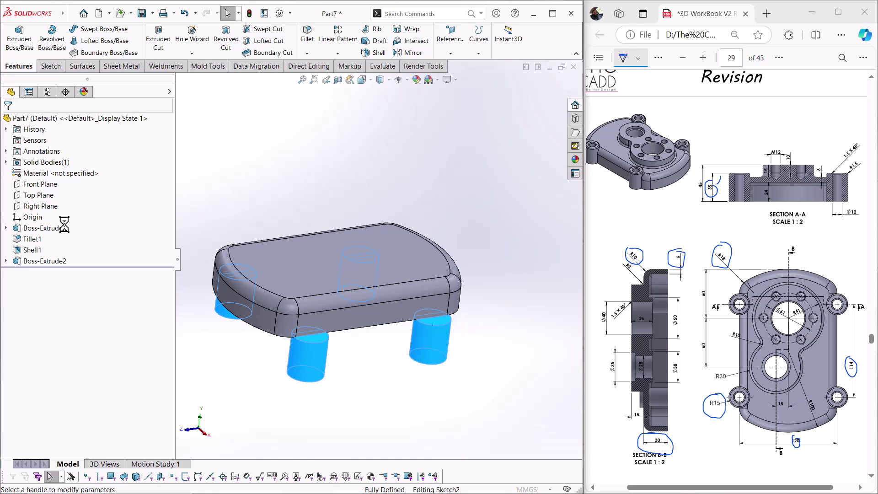
left_click(11, 185)
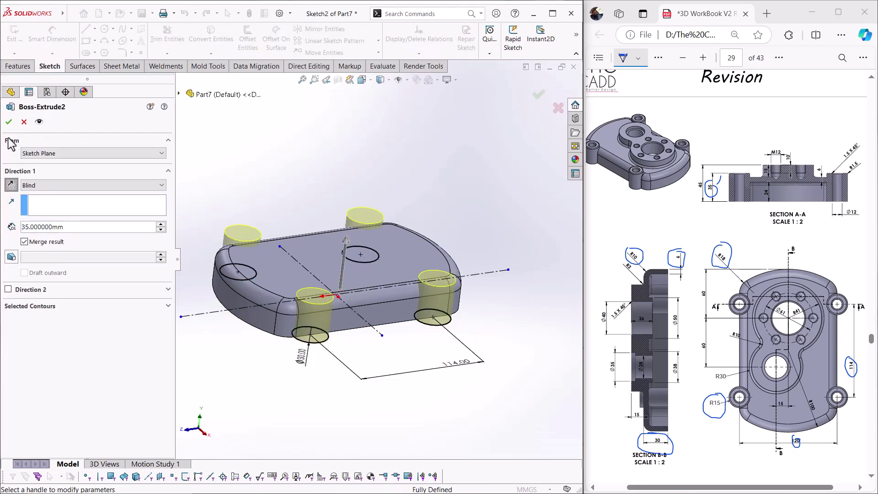
left_click(24, 121)
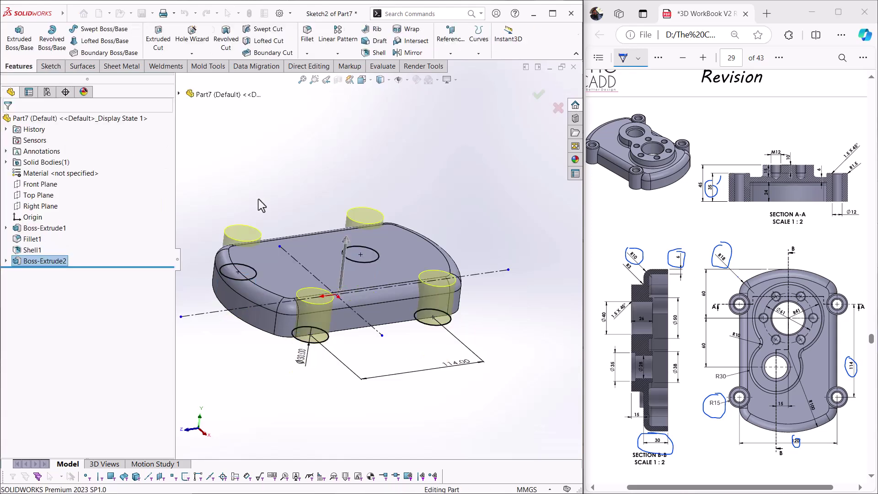
Edit the corner-boss extrusion and reverse its direction so the bosses rise along the plate's sides
right_click(37, 262)
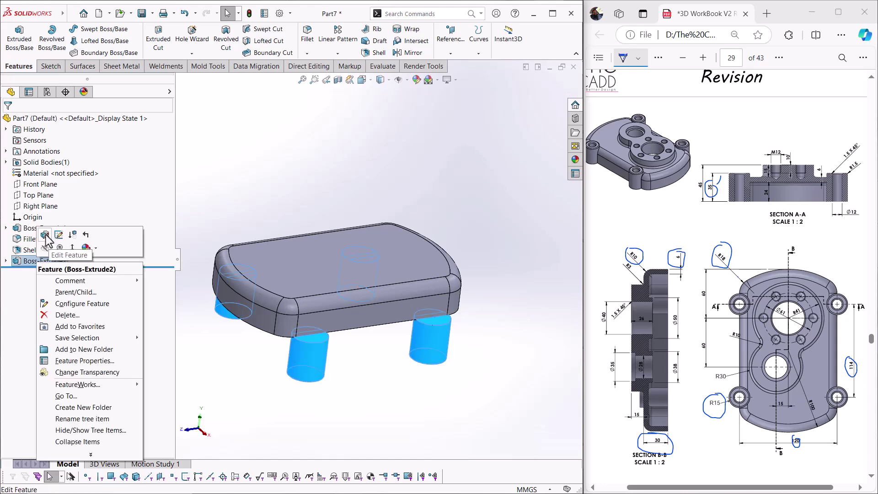
left_click(46, 234)
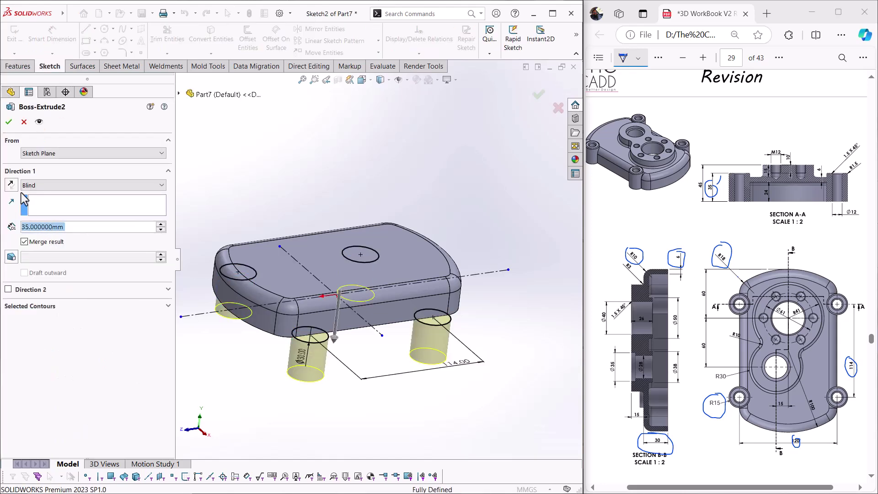
left_click(13, 185)
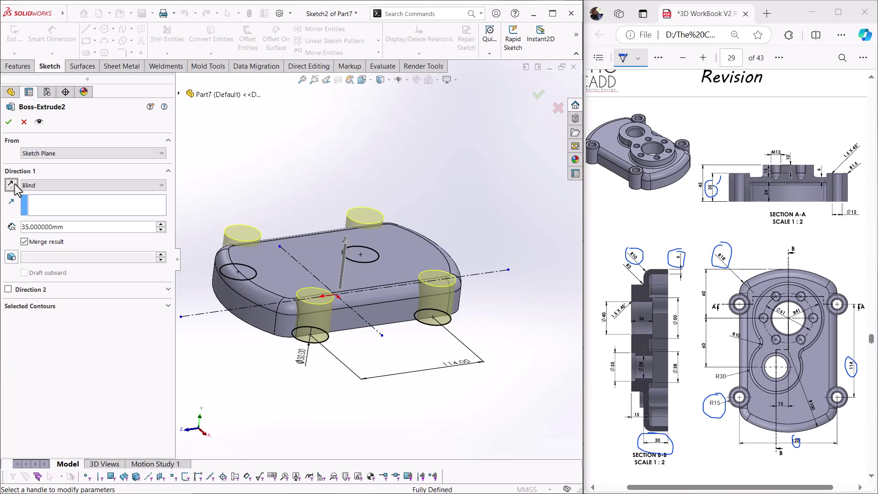
left_click(9, 122)
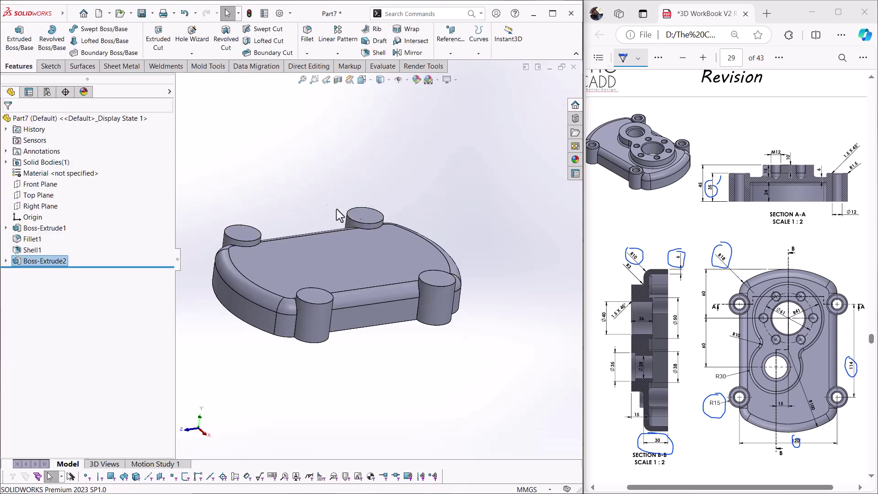
Start a new sketch on the flat outer face of the cover plate
middle_click_drag(363, 223, 384, 227)
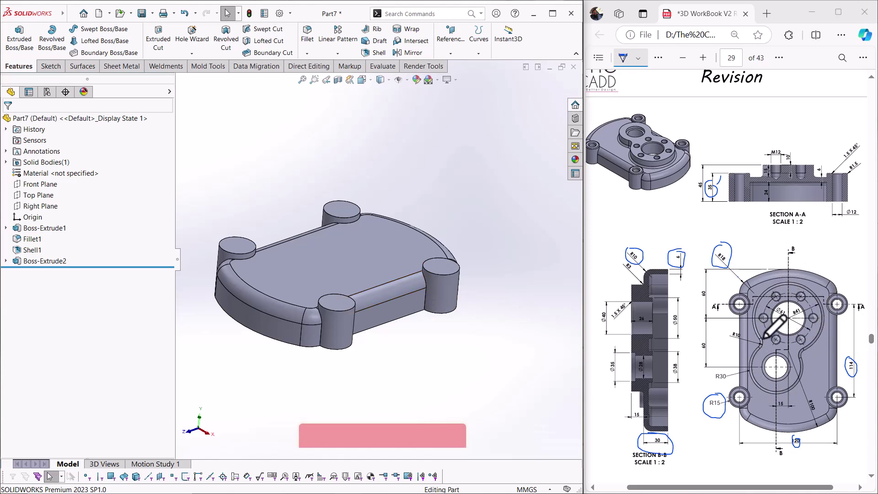
left_click(380, 270)
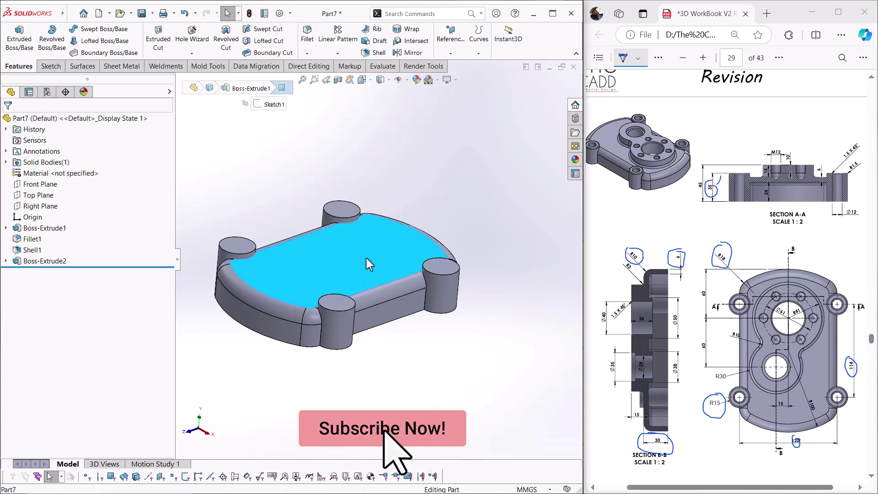
left_click(399, 235)
scroll(397, 249, "up", 3)
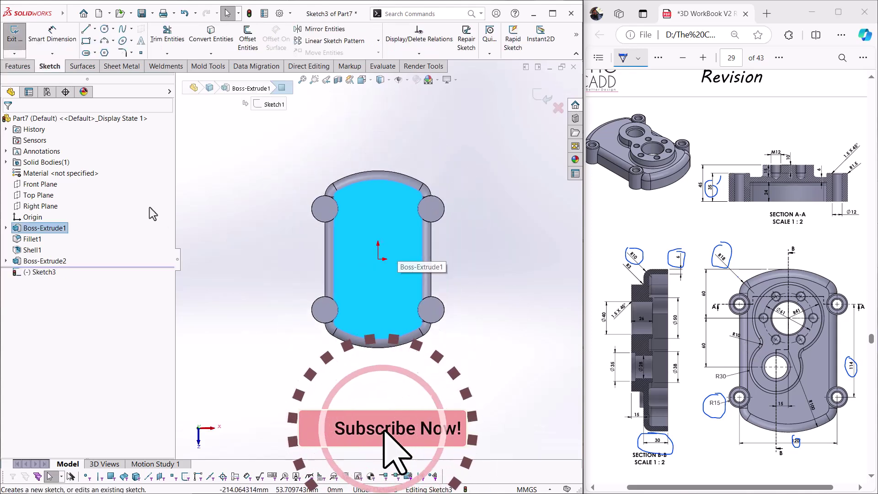
left_click(251, 220)
Draw a vertical centerline about 276 mm long and a horizontal one about 195 mm long through the origin
left_click(94, 29)
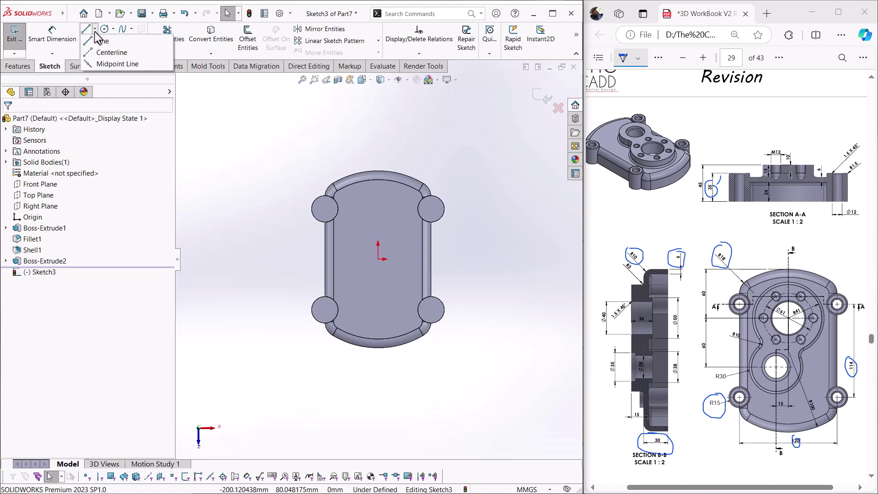
left_click(110, 53)
left_click(377, 139)
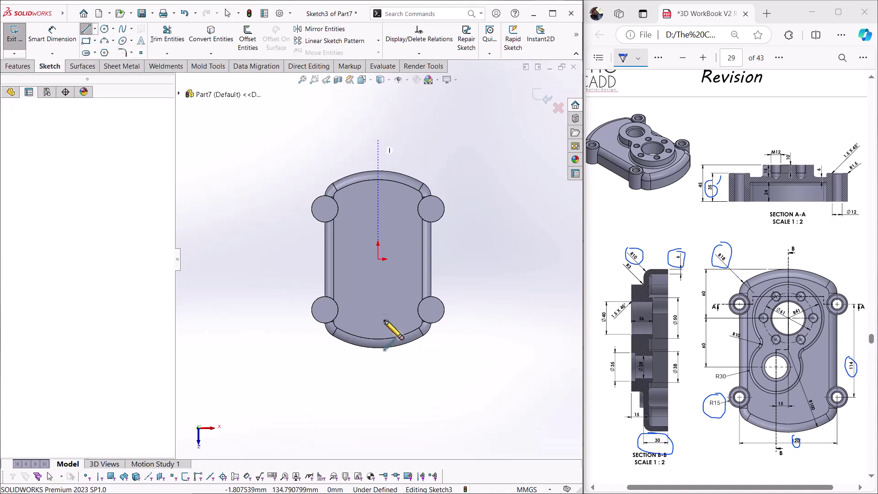
left_click(377, 383)
key("Escape")
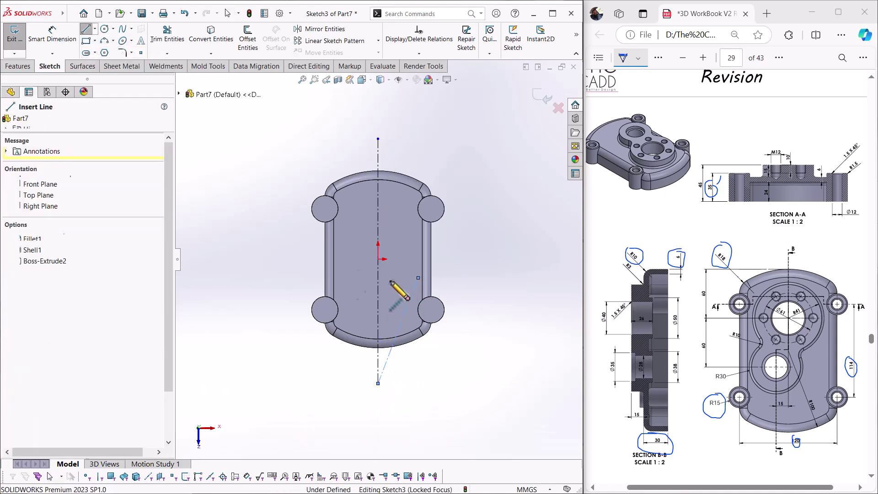
left_click(284, 258)
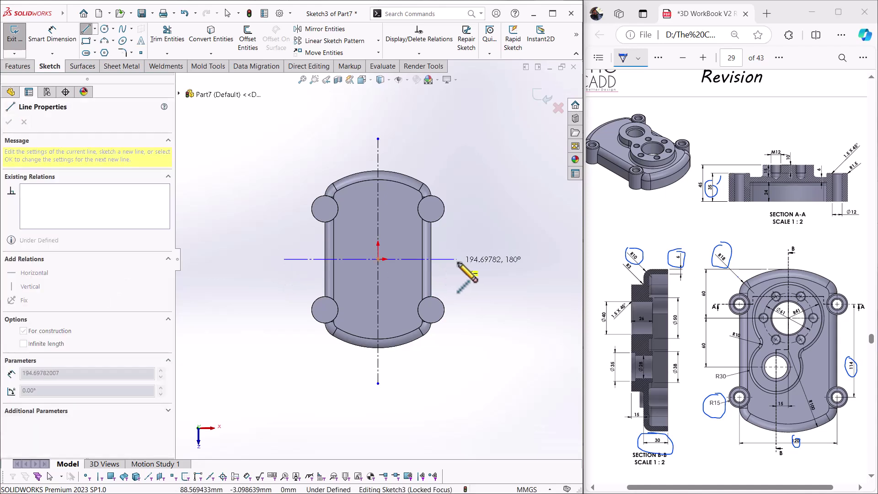
left_click(458, 259)
key("Escape")
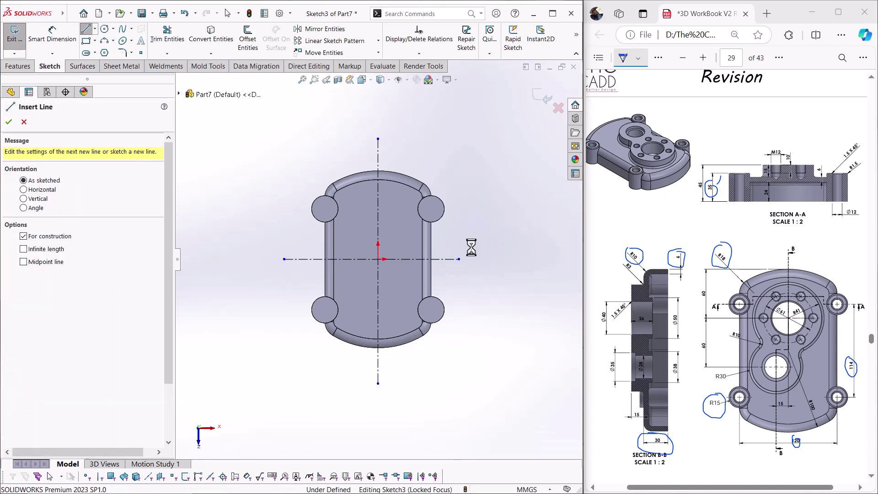
key("Escape")
Sketch a circle centred on the vertical centerline about 44 mm above the origin
left_click(104, 29)
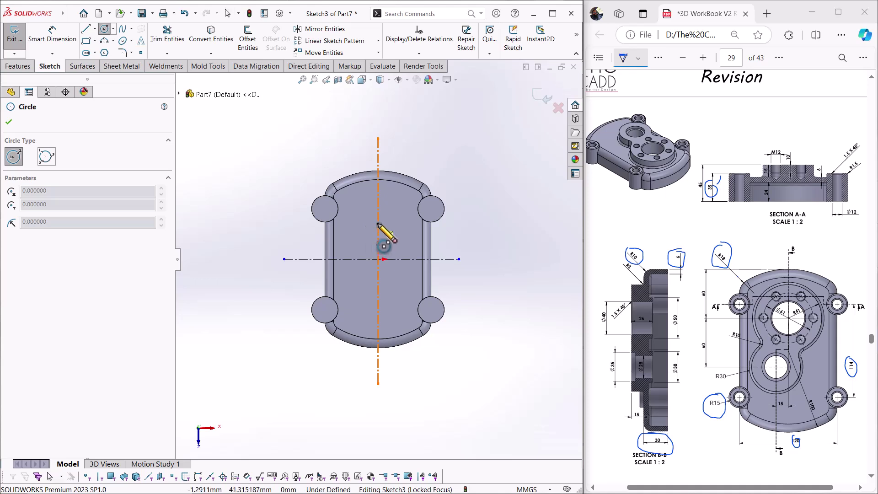
left_click(378, 220)
left_click(383, 247)
Dimension the circle's diameter as 82 mm
right_click_drag(439, 283, 439, 190)
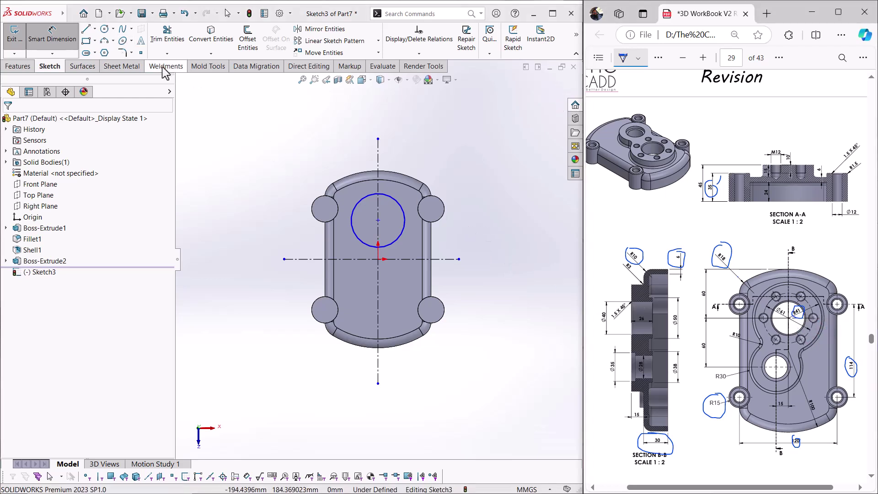
left_click(396, 202)
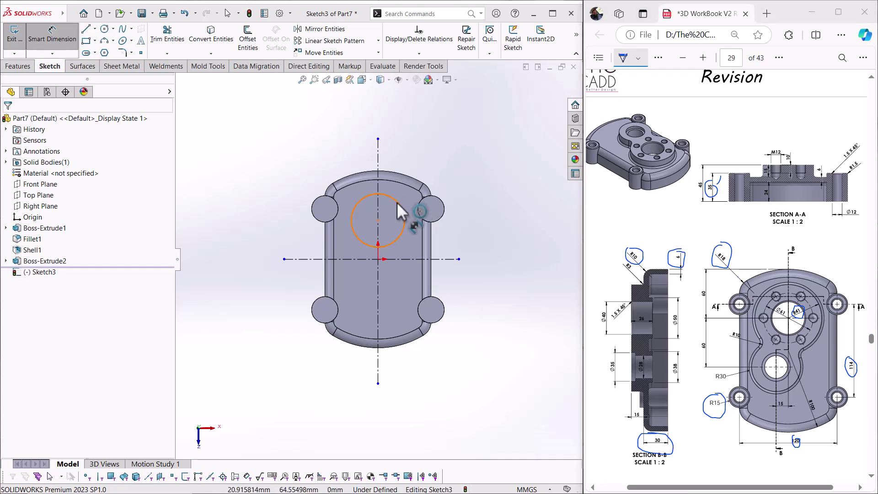
left_click(436, 161)
type("82")
key("Return")
left_click(515, 209)
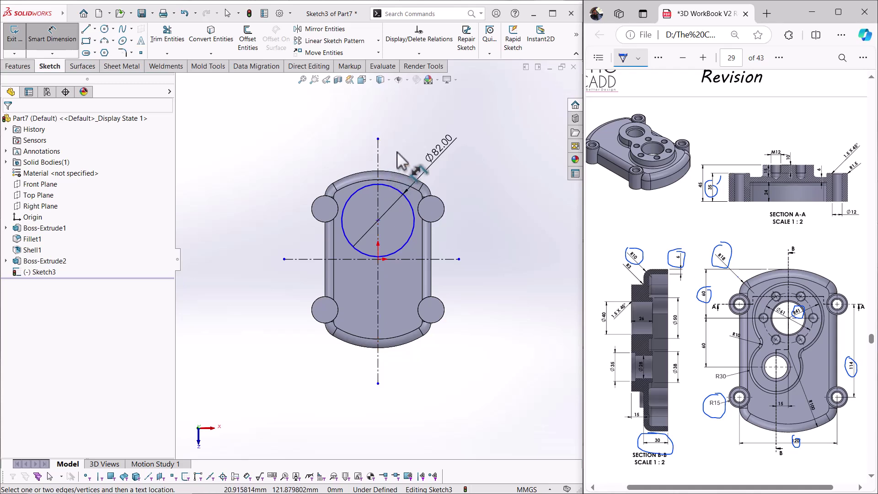
left_click(377, 173)
left_click(361, 188)
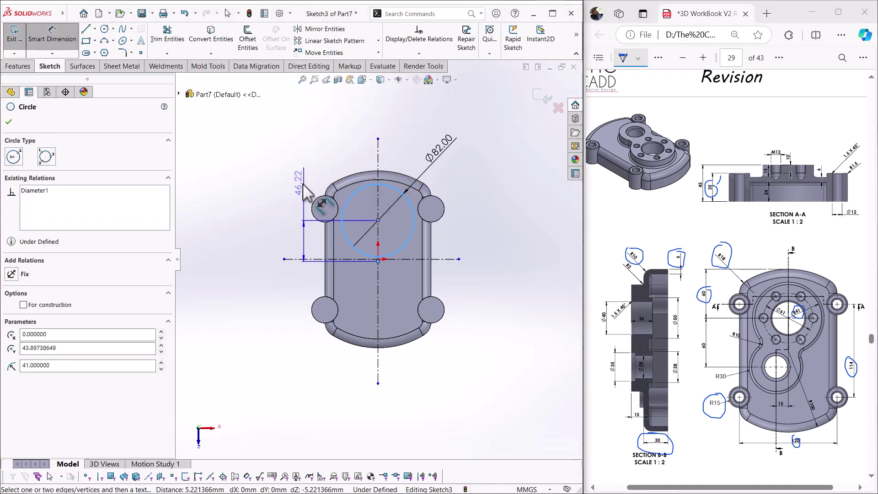
key("Escape")
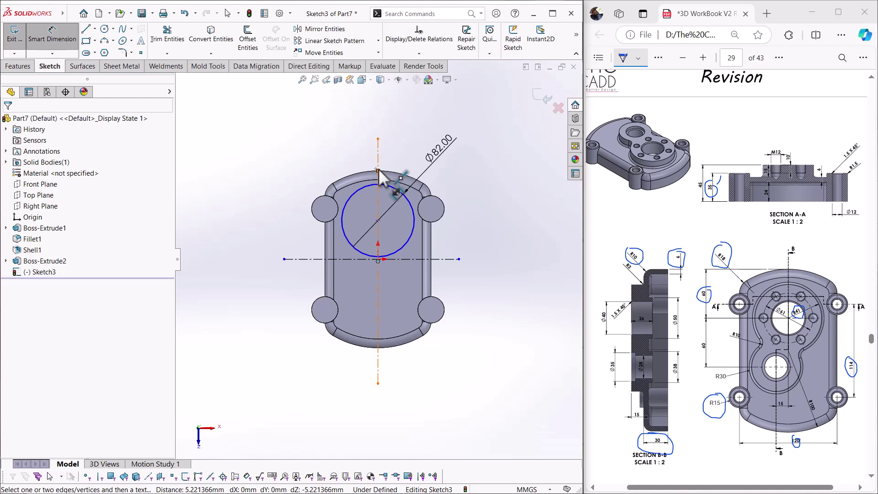
left_click(378, 170)
key("Escape")
key("Escape")
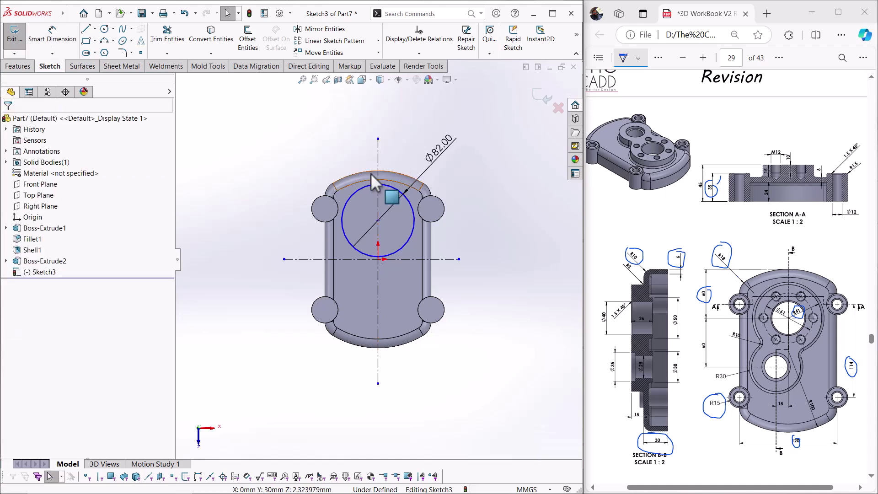
left_click(347, 204)
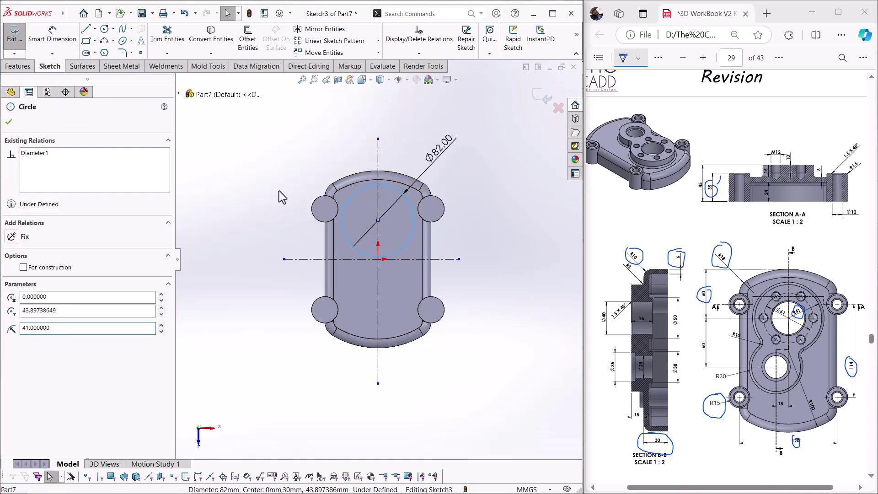
key("Escape")
left_click(52, 33)
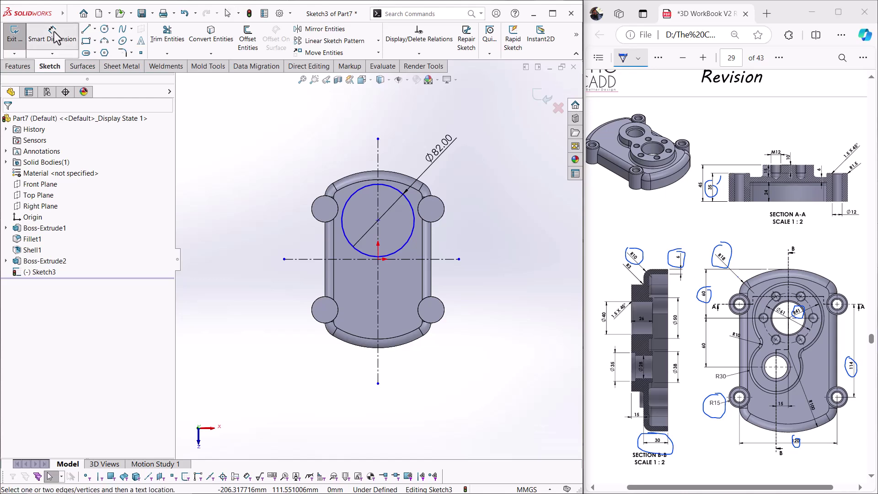
left_click(377, 170)
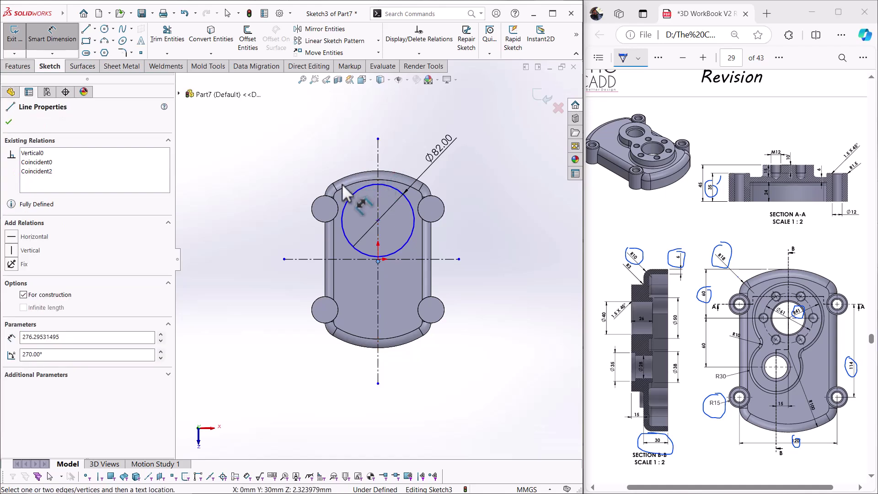
key("Escape")
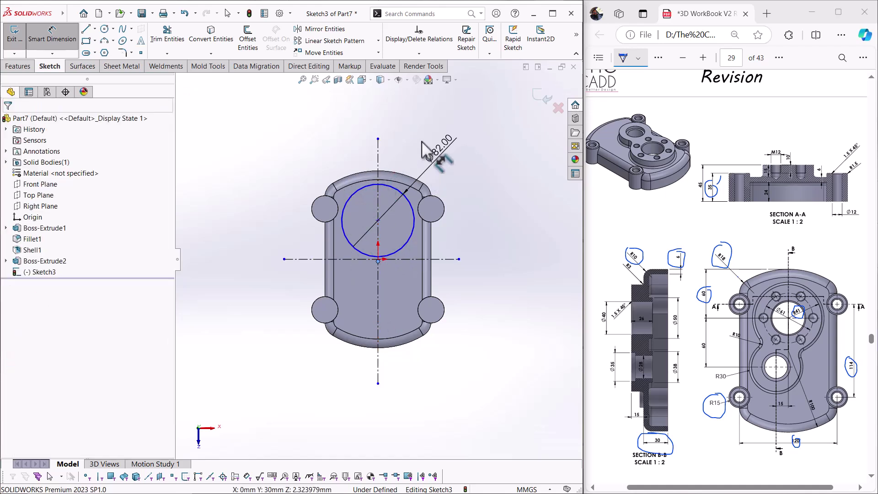
key("Escape")
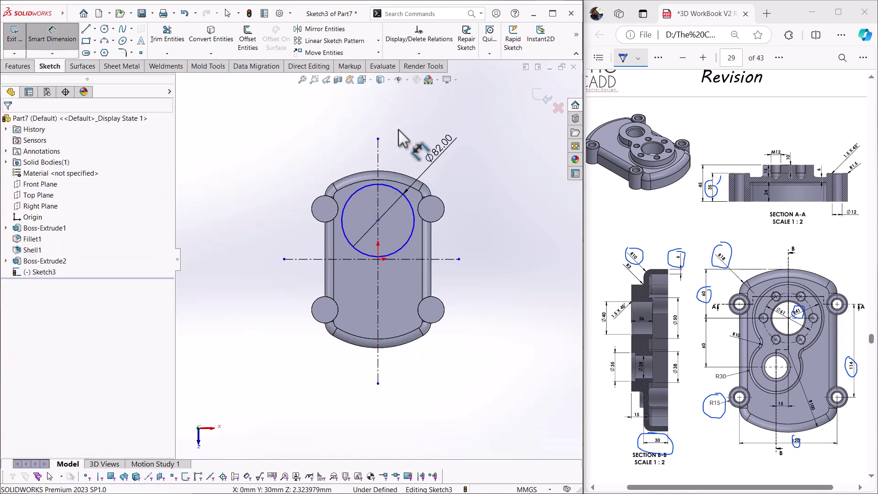
key("Escape")
Pull the vertical centerline's upper end down inside the circle and dimension the circle's centre 60 mm below the plate's upper outer edge
left_click_drag(378, 139, 379, 191)
left_click(475, 218)
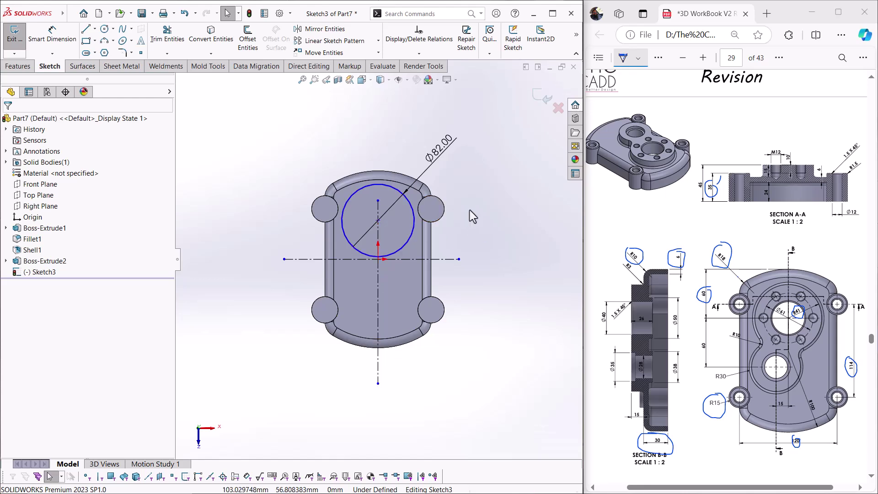
left_click(49, 36)
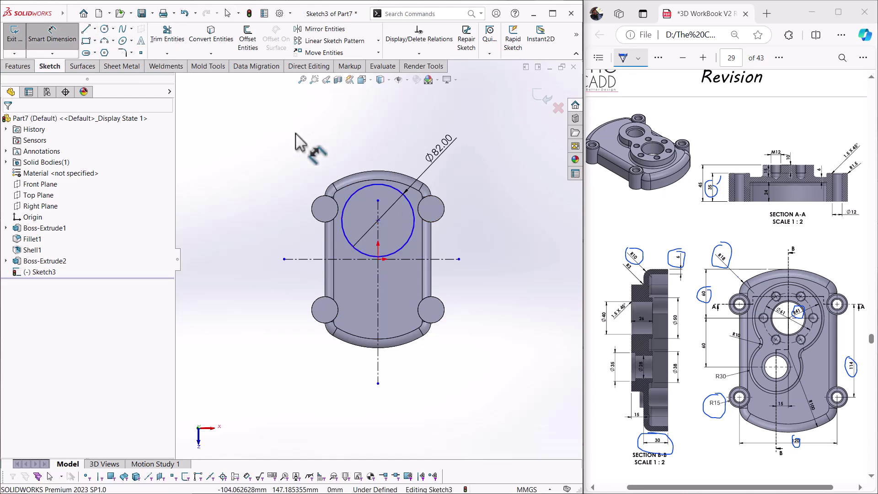
left_click(364, 187)
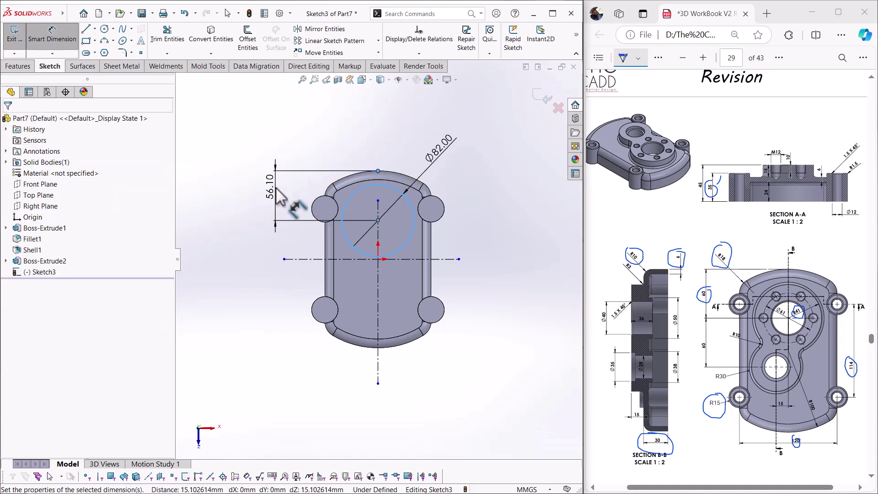
left_click(276, 188)
type("60")
key("Return")
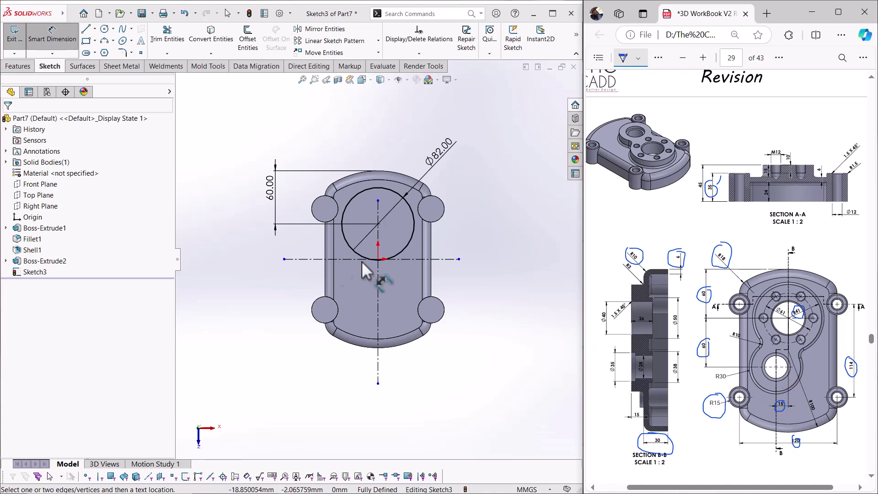
Sketch a second circle about 39 mm in diameter below the 82 mm circle, left of the vertical centerline
left_click(105, 28)
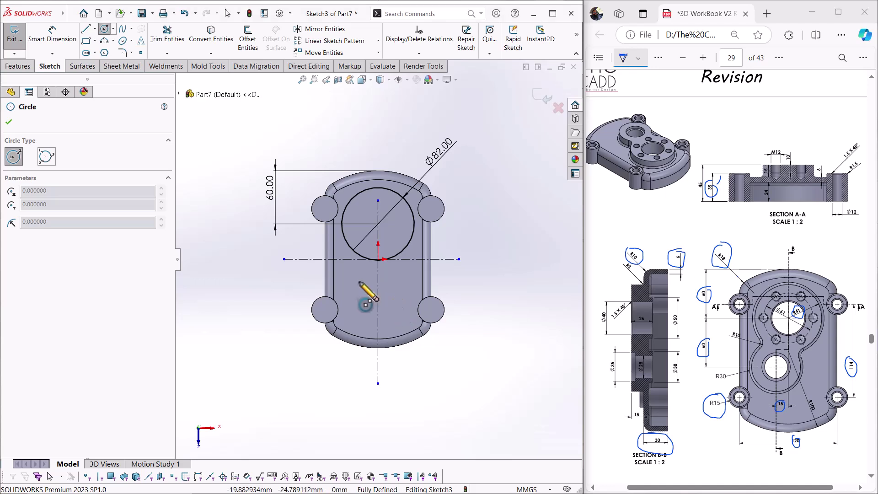
left_click(355, 281)
left_click(356, 299)
Dimension the vertical distance between the centres of the large and small circles as 60 mm
left_click(58, 40)
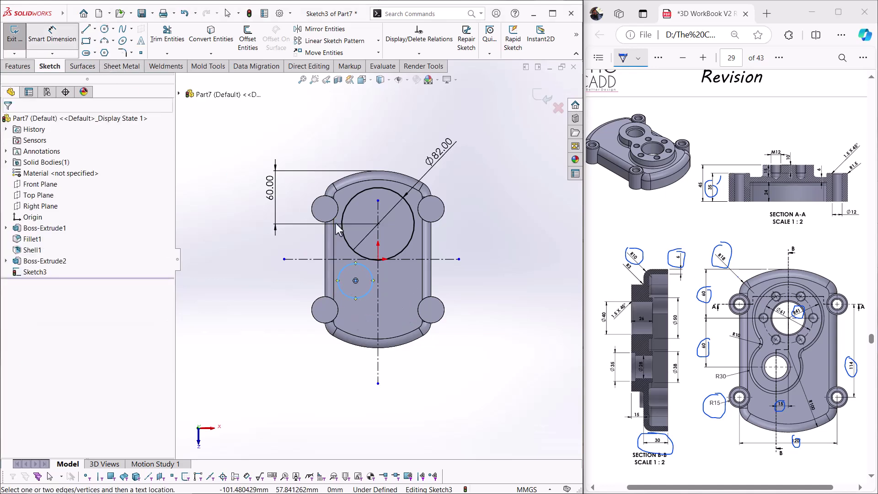
left_click(347, 240)
left_click(344, 268)
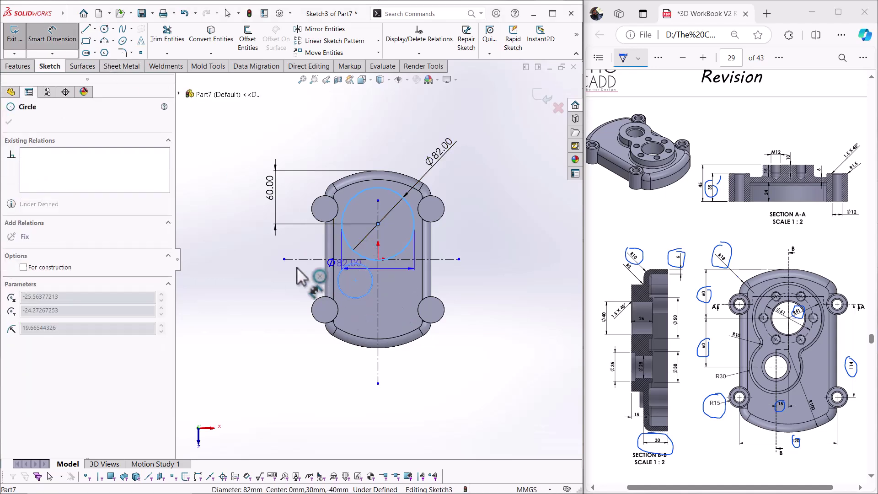
left_click(264, 266)
type("60")
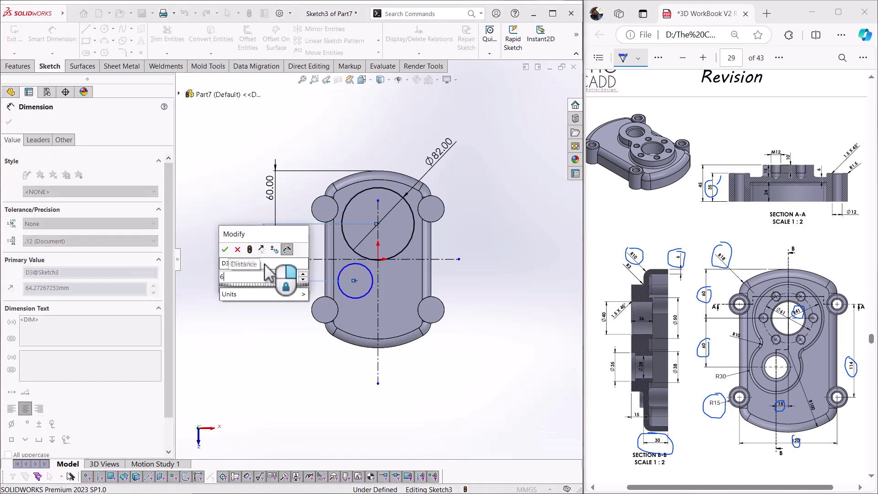
key("Return")
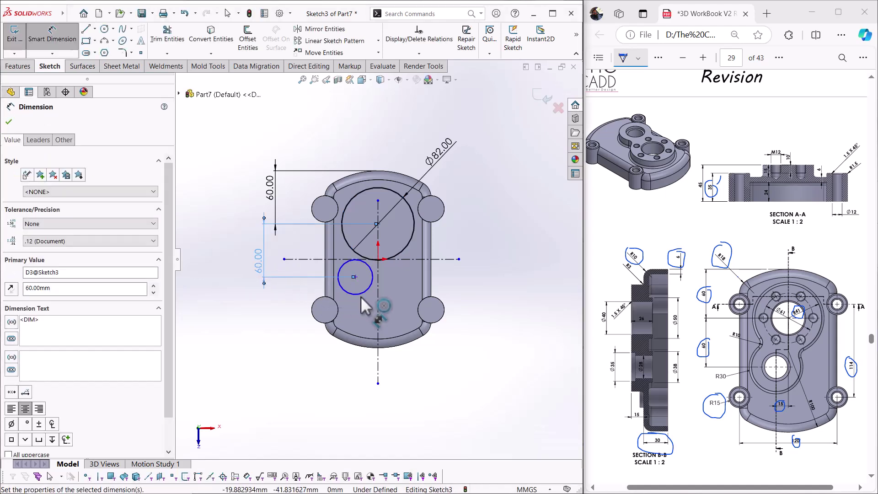
Dimension the small circle's centre 15 mm horizontally from the vertical centerline
left_click(367, 290)
left_click(377, 302)
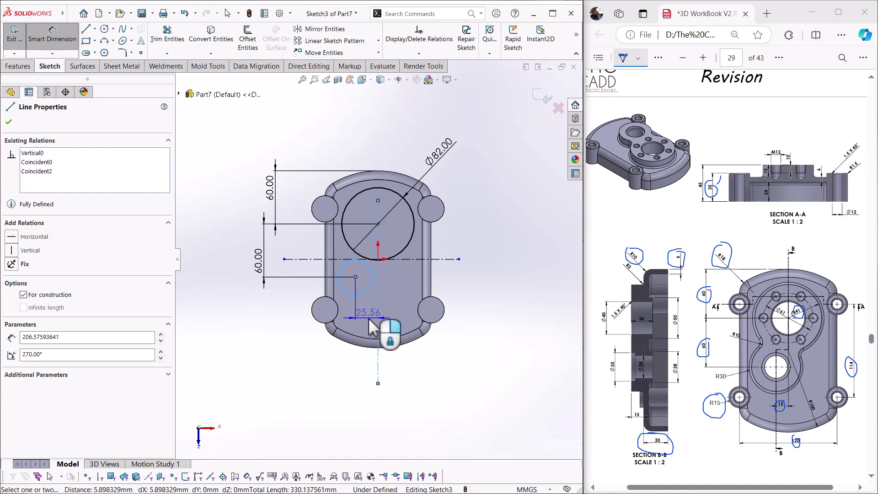
left_click(372, 326)
type("15")
key("Return")
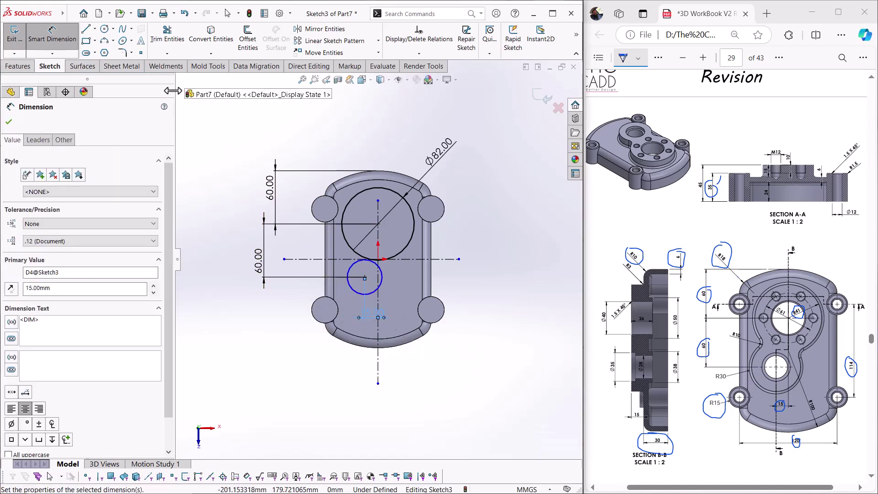
Dimension the lower circle's diameter as 60 mm and leave the dimension tool
left_click(346, 288)
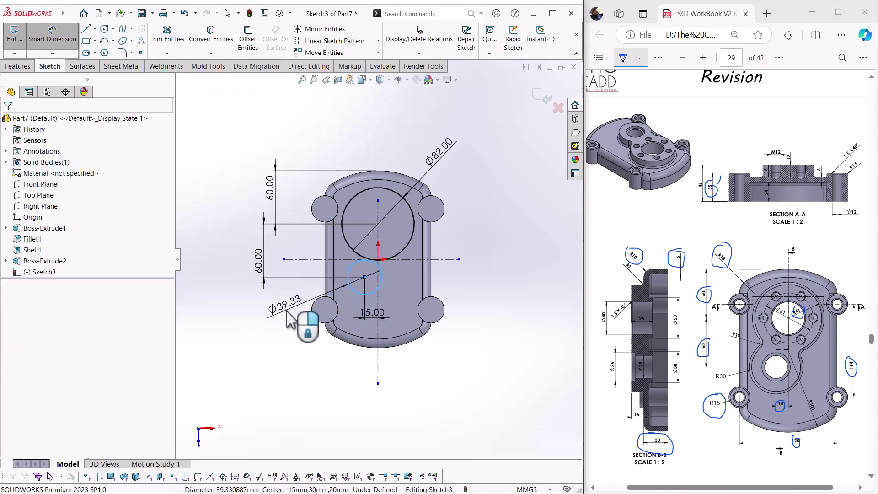
left_click(287, 319)
key("Return")
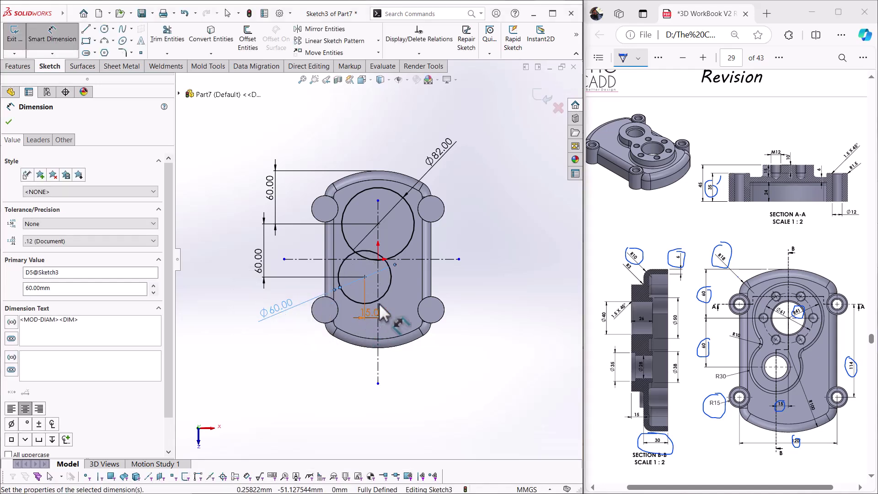
right_click(225, 220)
left_click(244, 251)
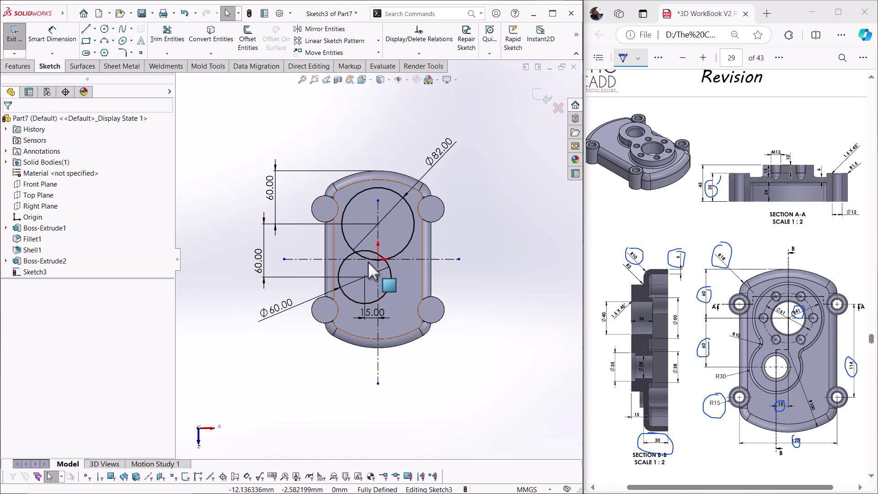
Trim the overlapping inner arcs of the two circles into one outline, ignoring trimming of construction geometry
left_click(167, 44)
scroll(390, 263, "down", 5)
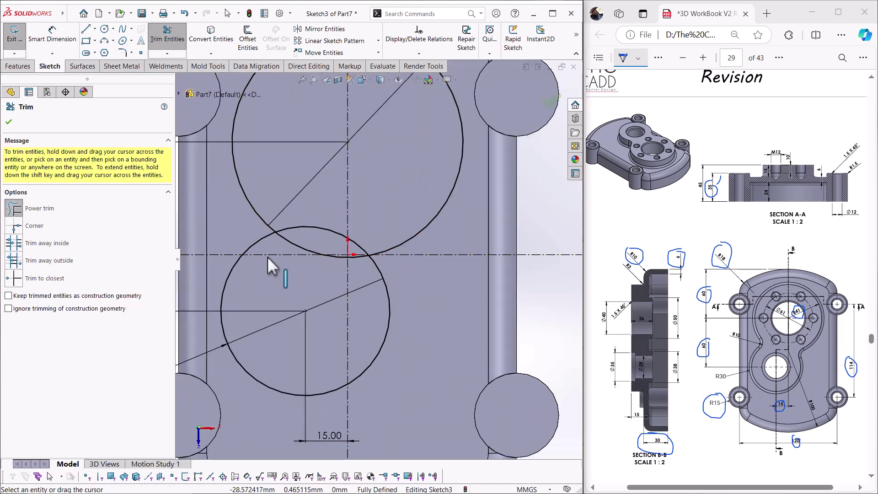
scroll(370, 268, "up", 2)
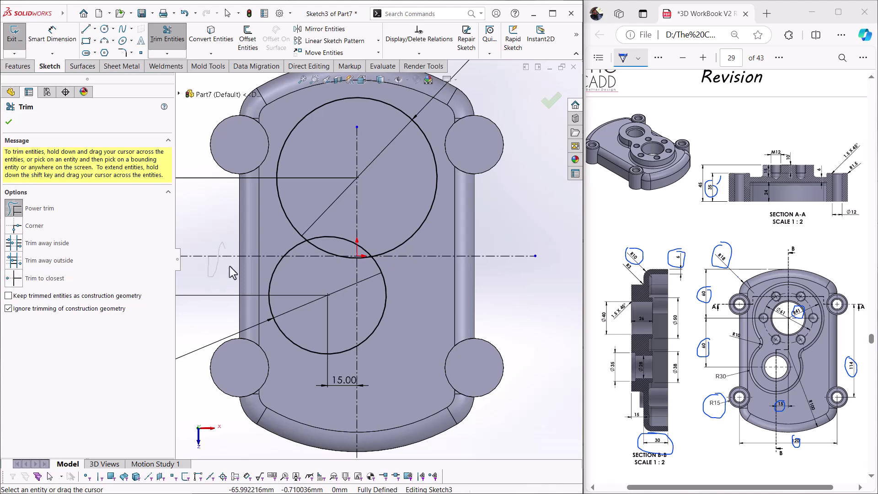
left_click_drag(263, 261, 270, 255)
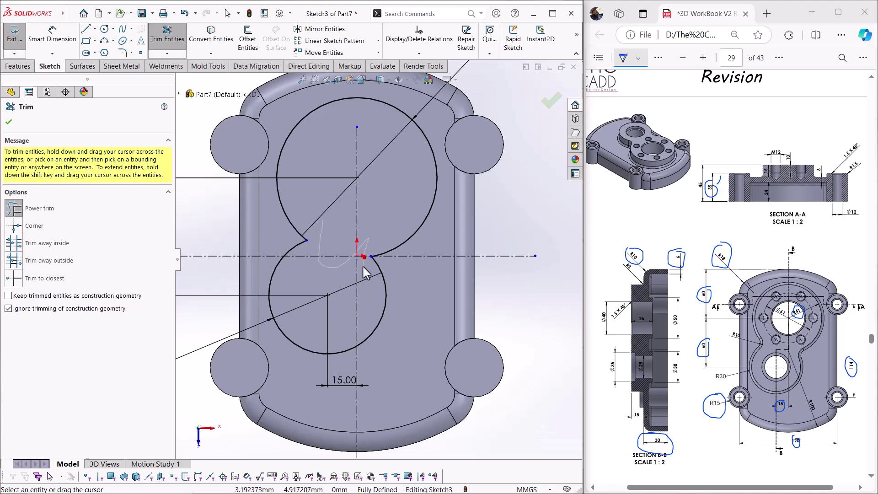
scroll(362, 265, "down", 5)
key("f")
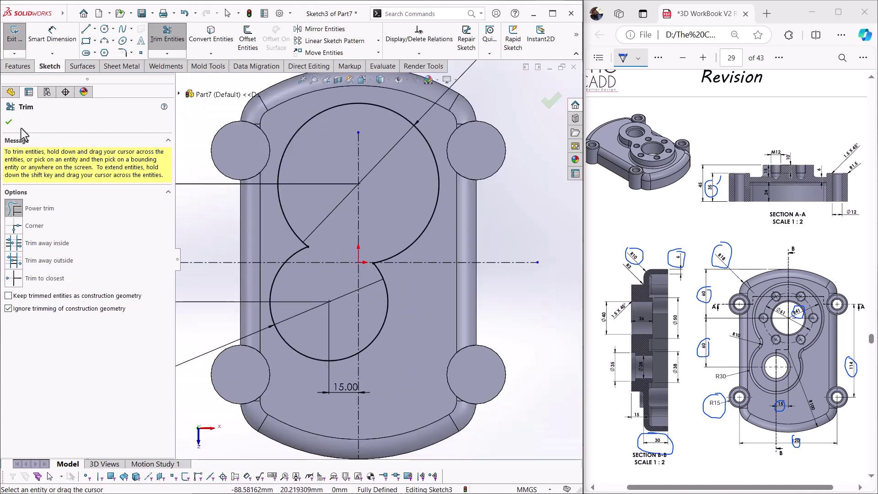
left_click(8, 123)
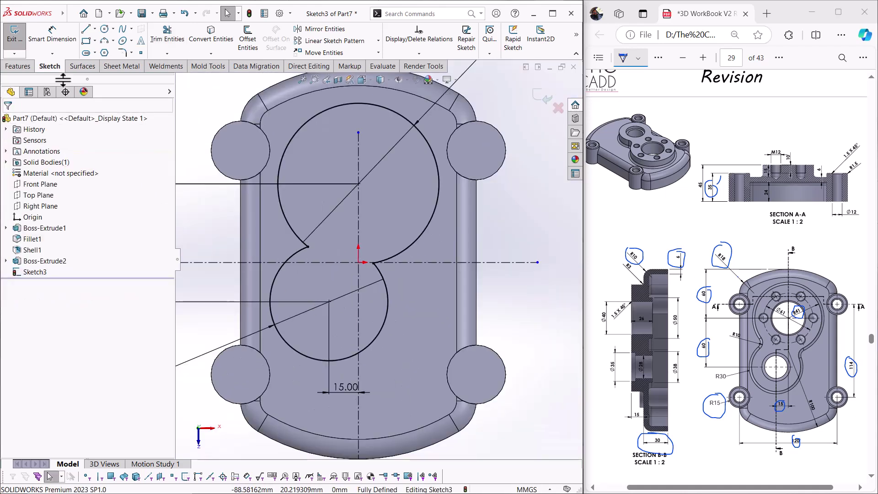
Mark the R10 callout in the workbook drawing and add 10 mm sketch fillets where the two arcs meet on both sides
left_click(123, 54)
left_click(724, 340)
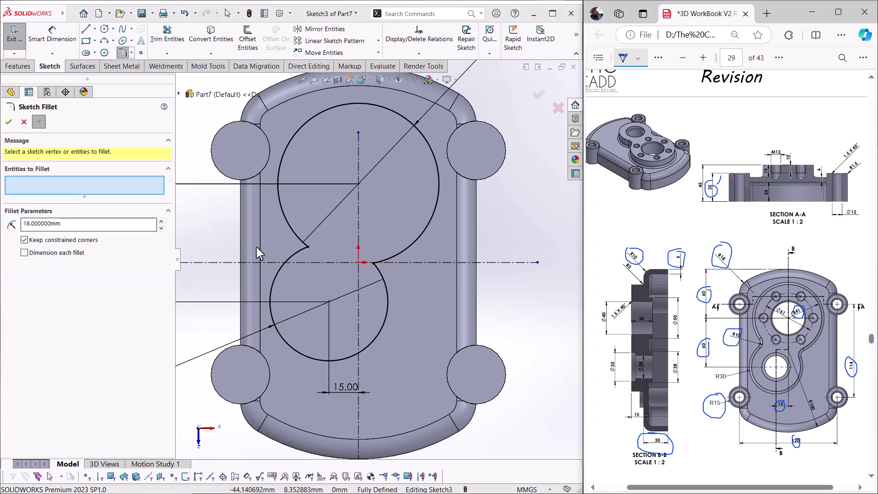
left_click(41, 223)
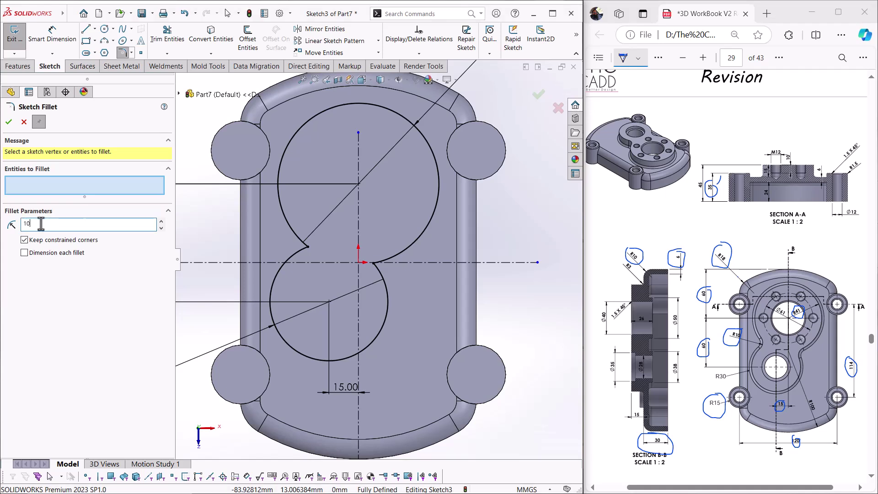
left_click(308, 247)
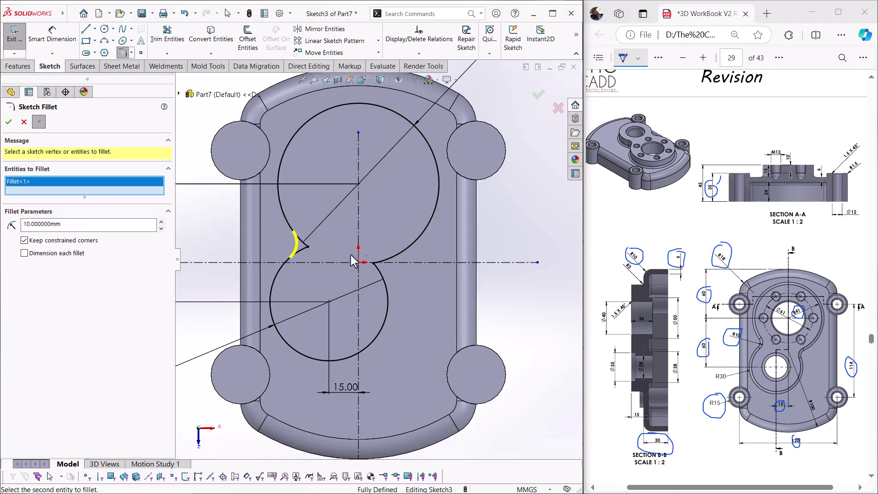
left_click(382, 263)
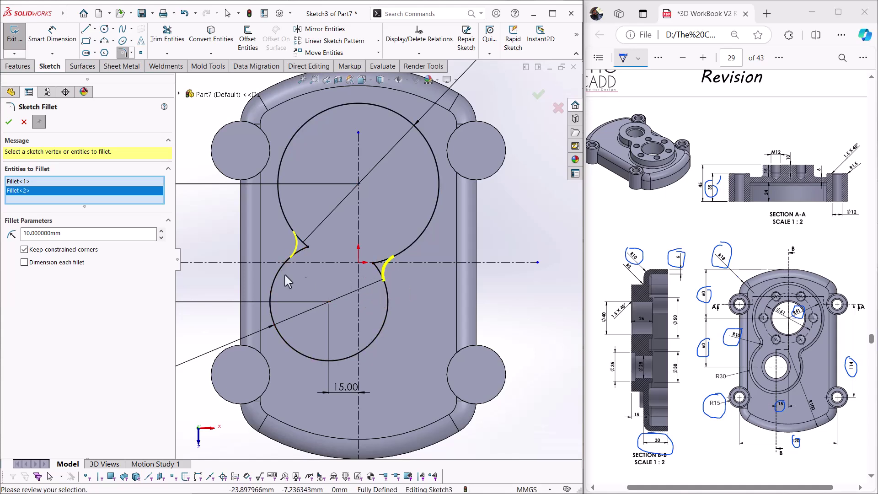
left_click(9, 122)
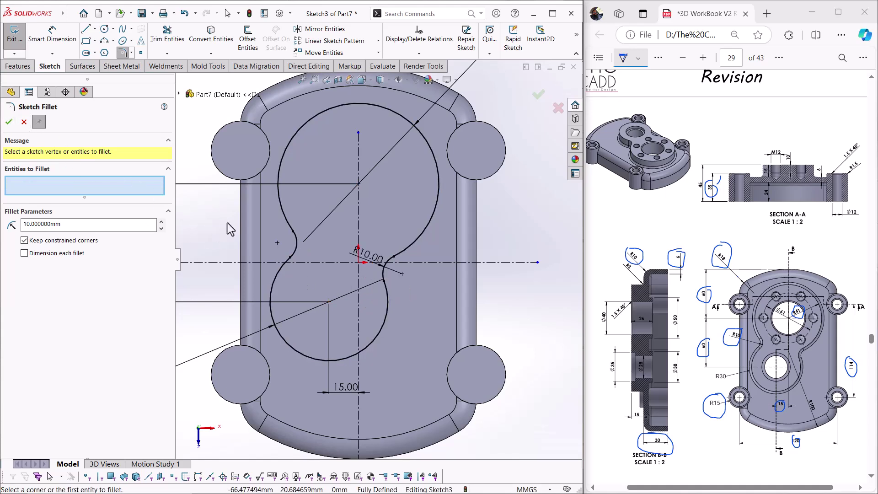
scroll(229, 223, "up", 2)
left_click(9, 122)
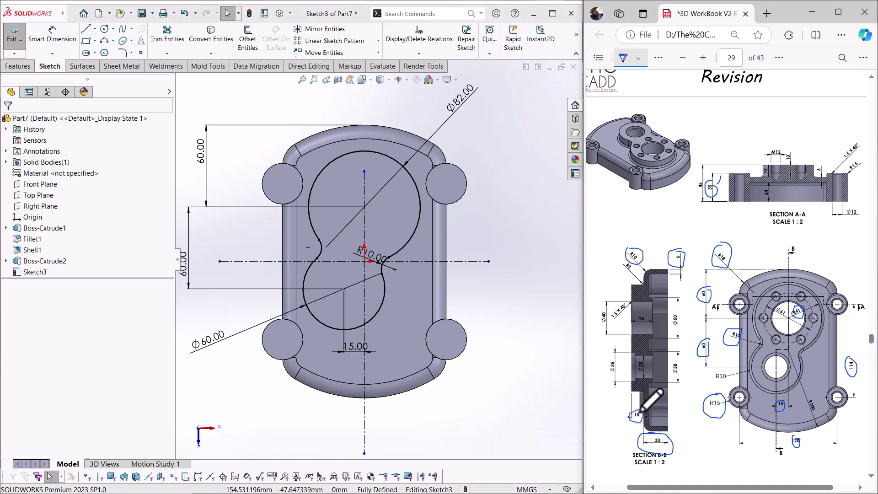
Extrude the filleted two-lobe profile 15 mm as a blind boss with the result merged
left_click(23, 66)
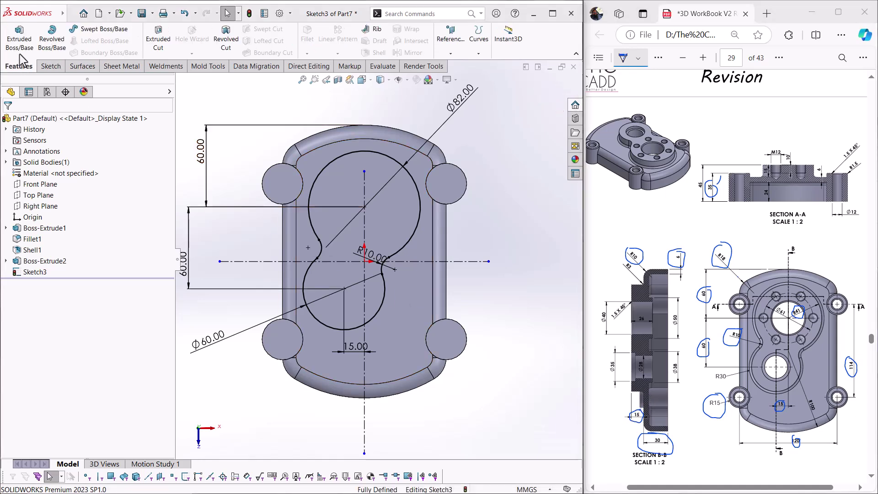
left_click(19, 39)
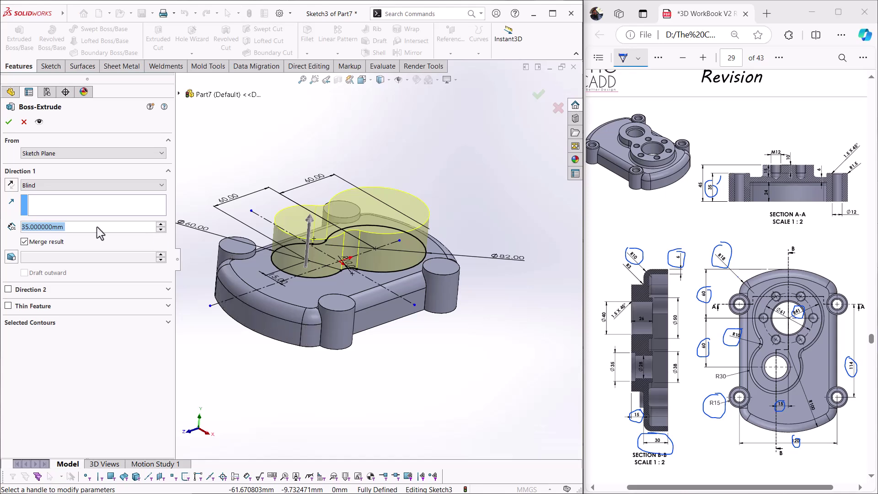
type("15")
key("Return")
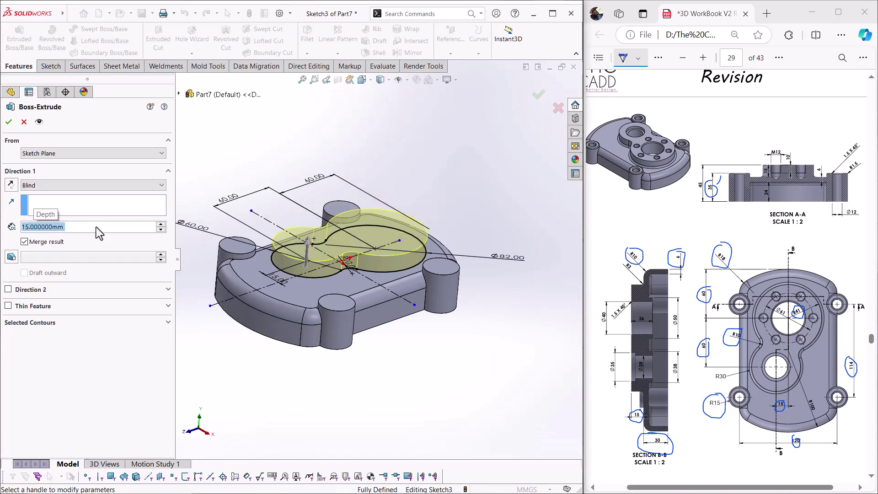
key("Return")
Inspect the plate's inner shell face and mark the Ø50 and Ø38 dimensions in section B-B of the workbook drawing
middle_click_drag(432, 289, 321, 206)
left_click(381, 252)
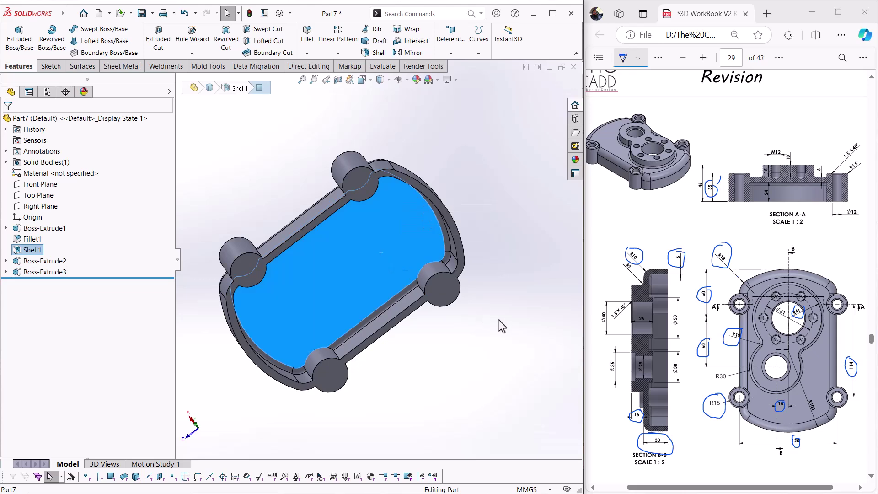
left_click(680, 314)
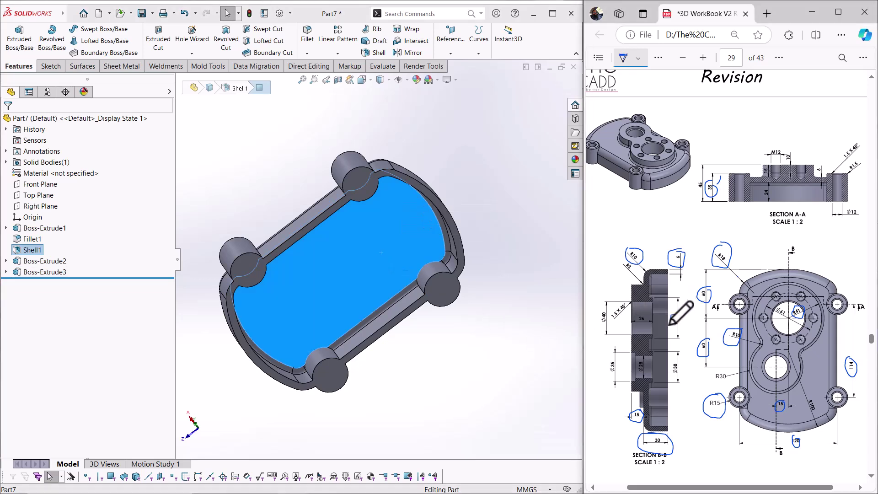
left_click_drag(678, 325, 678, 315)
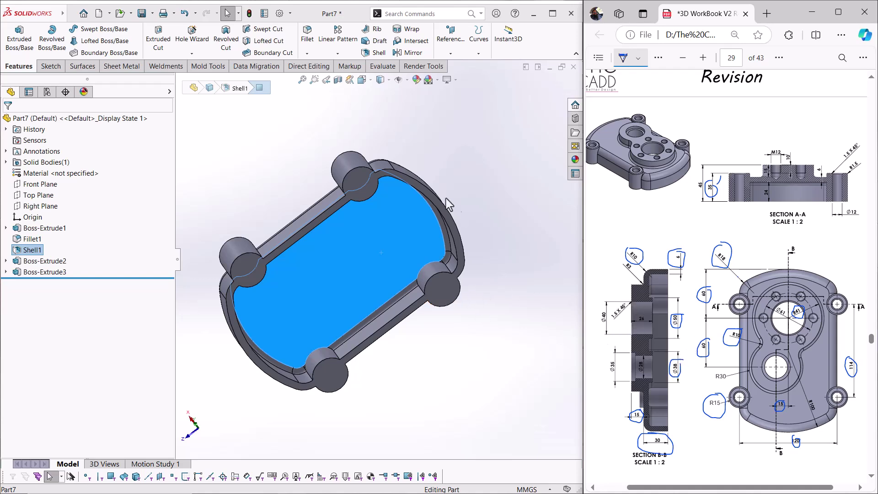
Start a new sketch on the outer flat face of the raised two-lobe boss
left_click(527, 258)
mouse_move(388, 251)
middle_mouse_down()
mouse_move(500, 290)
mouse_move(395, 254)
middle_mouse_up()
left_click(315, 219)
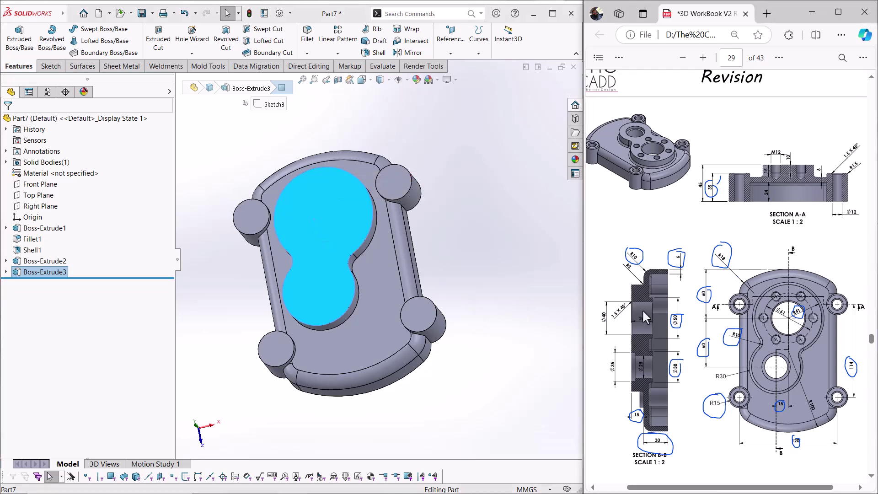
left_click(466, 231)
left_click(315, 202)
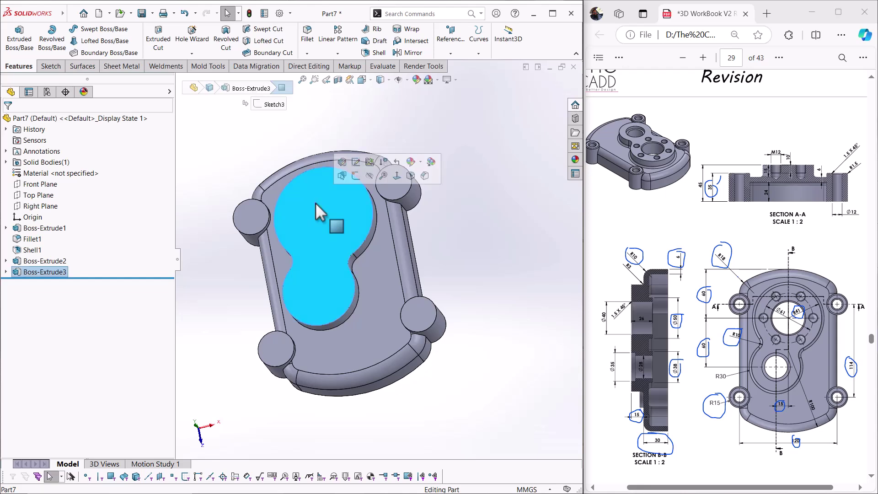
left_click(355, 175)
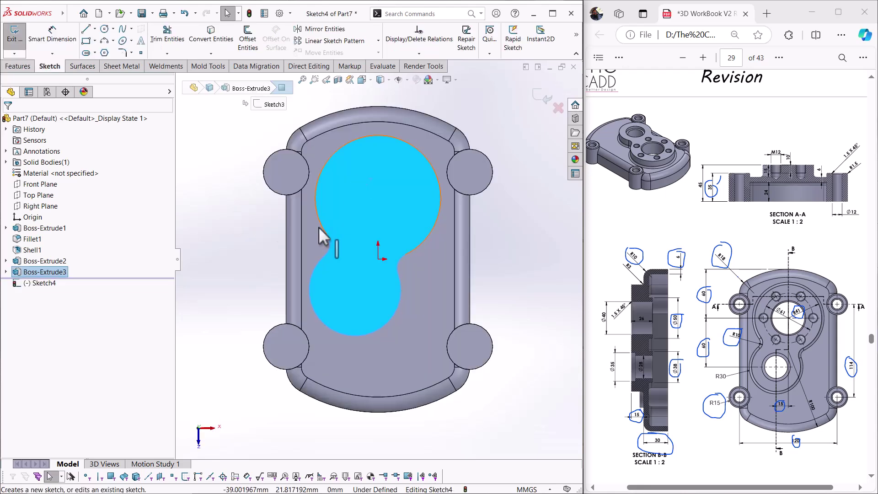
left_click(250, 223)
Sketch a circle concentric with the boss's large lobe and dimension its diameter as 50 mm
left_click(104, 30)
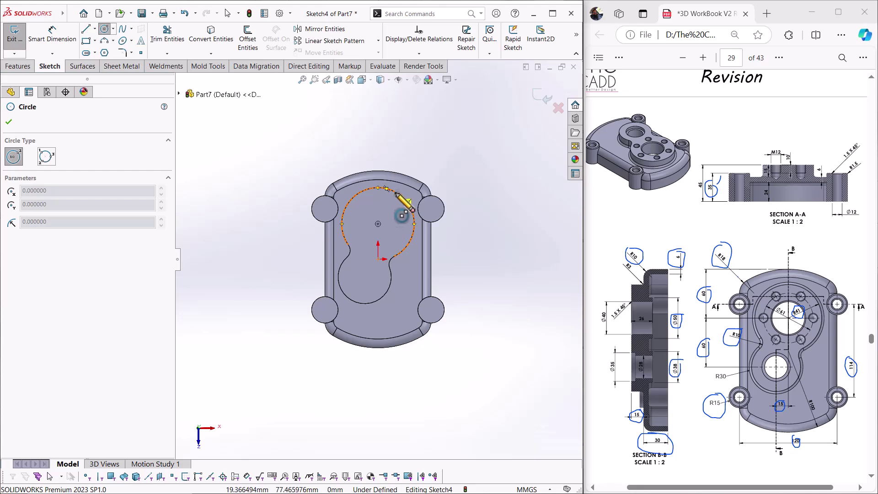
left_click(377, 224)
left_click(378, 246)
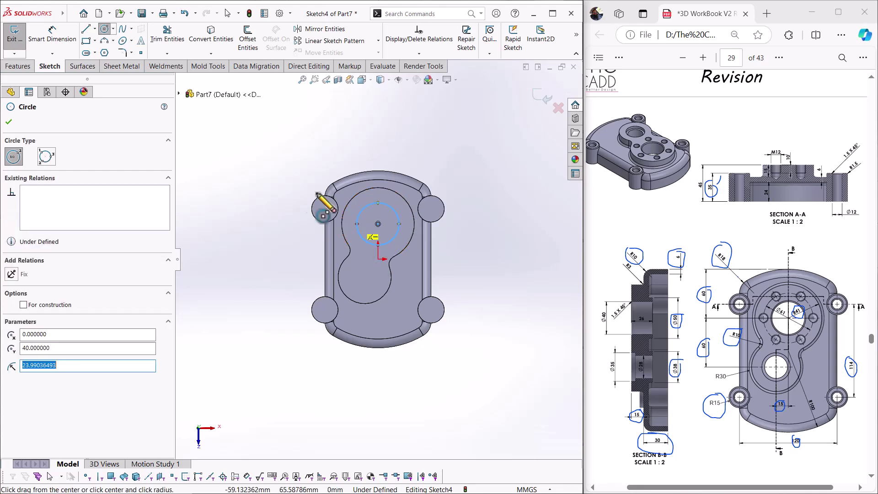
left_click(52, 34)
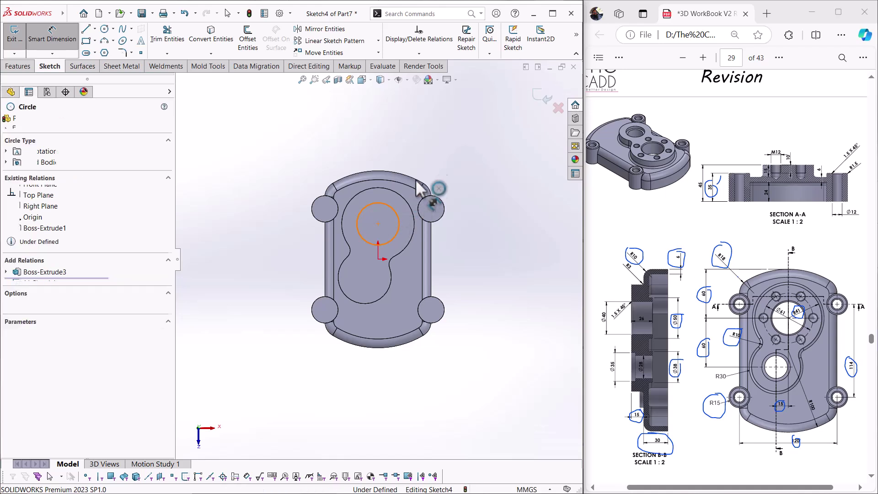
left_click(394, 207)
left_click(432, 170)
key("Return")
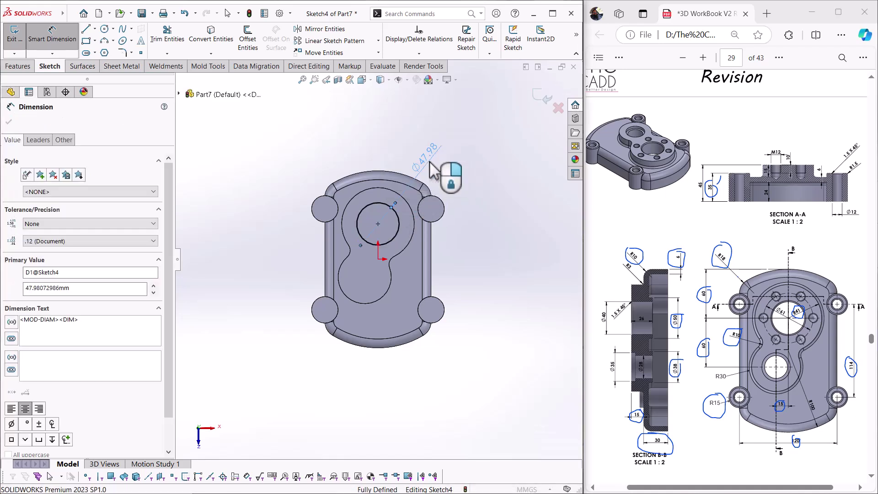
Sketch a circle concentric with the boss's small lobe and dimension its diameter as 38 mm
left_click(104, 28)
left_click(364, 277)
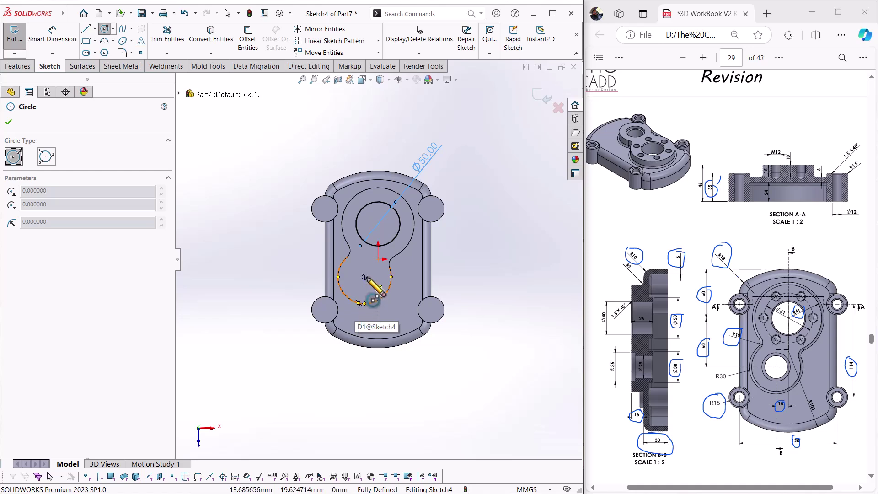
left_click(364, 292)
right_click_drag(399, 246, 396, 249)
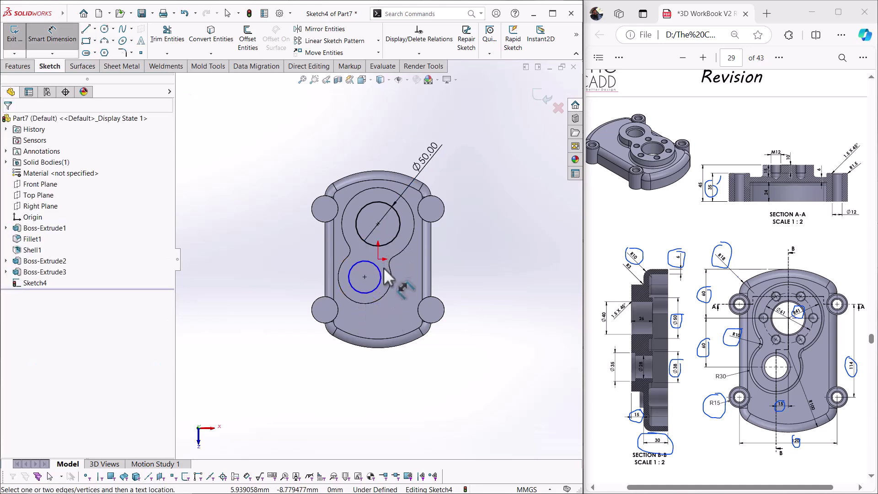
left_click(411, 275)
type("38")
key("Return")
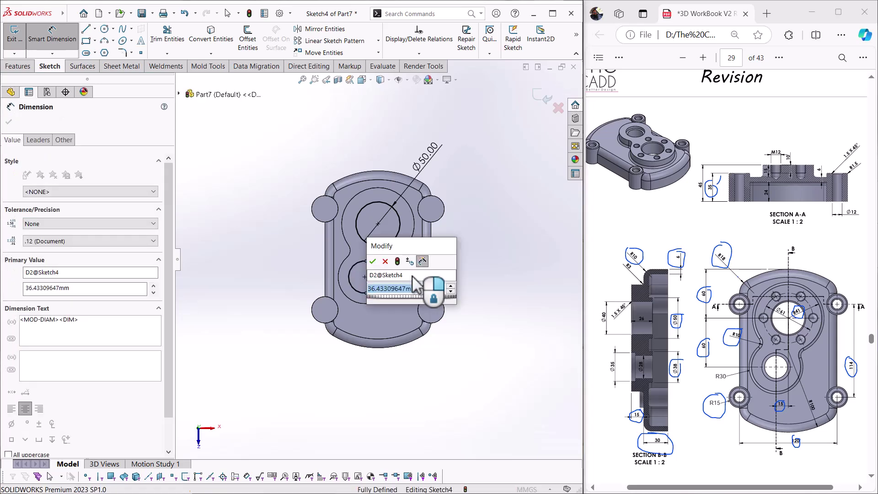
Extrude both circles as a blind boss 26 mm deep, reversed into the plate, with the result merged
mouse_move(504, 262)
middle_mouse_down()
mouse_move(435, 245)
mouse_move(464, 246)
middle_mouse_up()
left_click(18, 66)
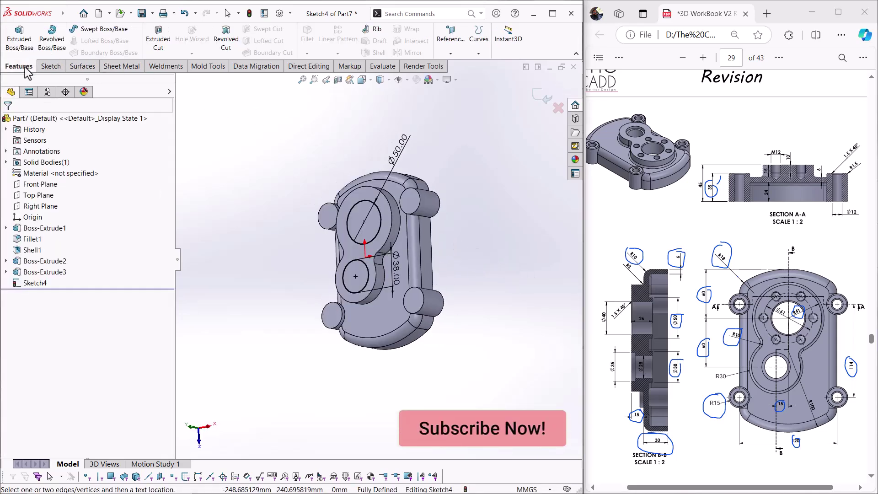
left_click(20, 39)
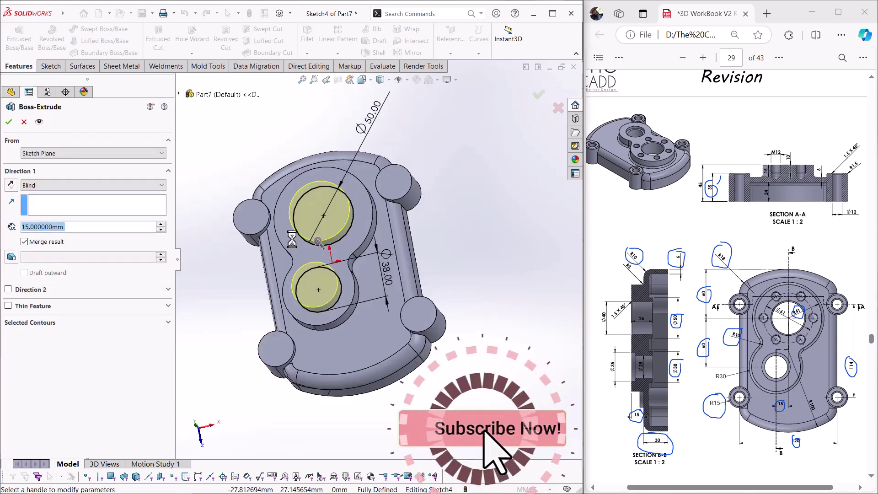
left_click(11, 184)
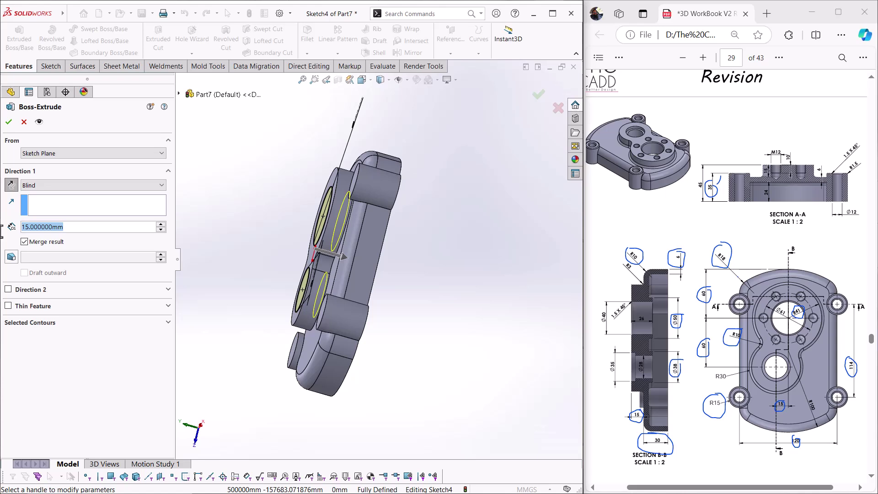
type("26")
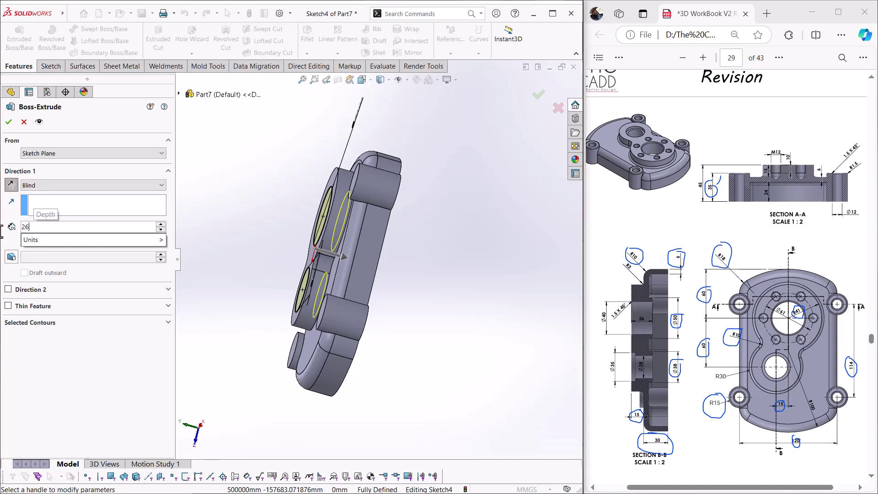
key("Return")
left_click(9, 122)
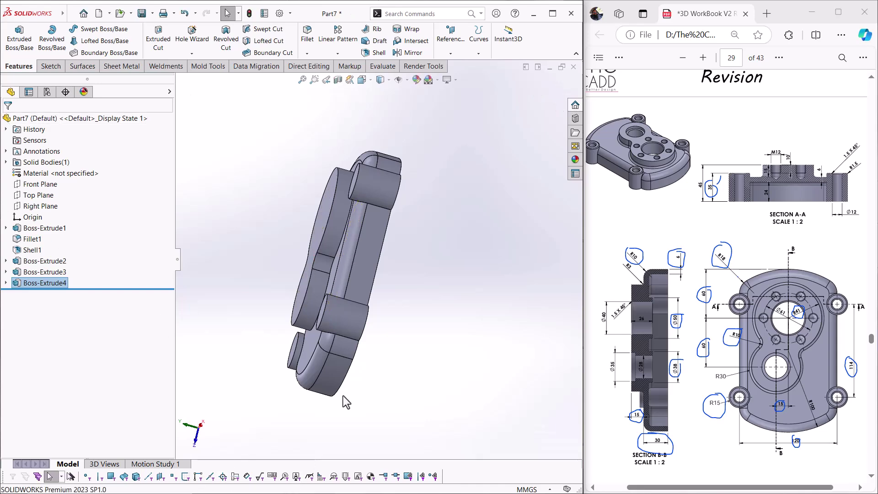
key("super")
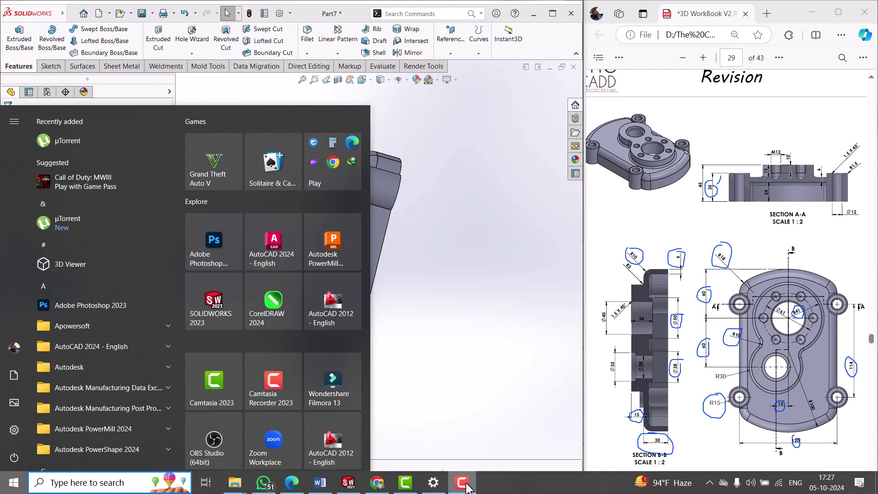
key("super")
middle_click_drag(450, 322, 471, 284)
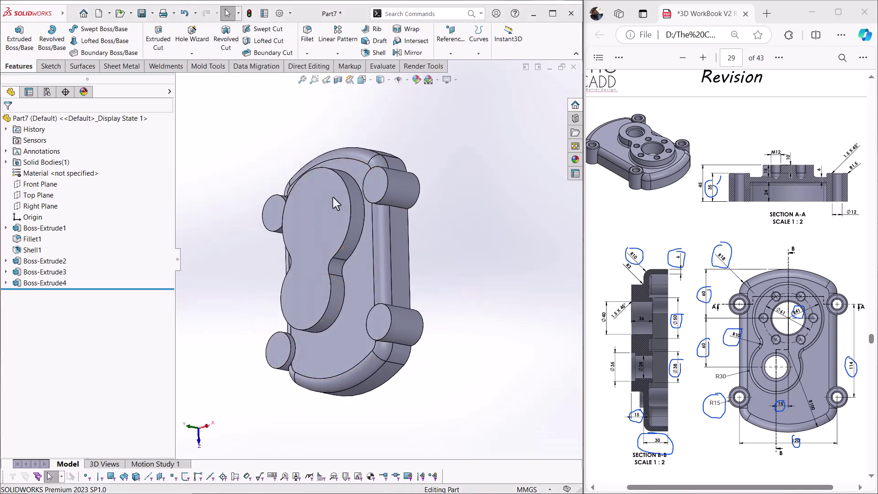
middle_click_drag(427, 380, 480, 355)
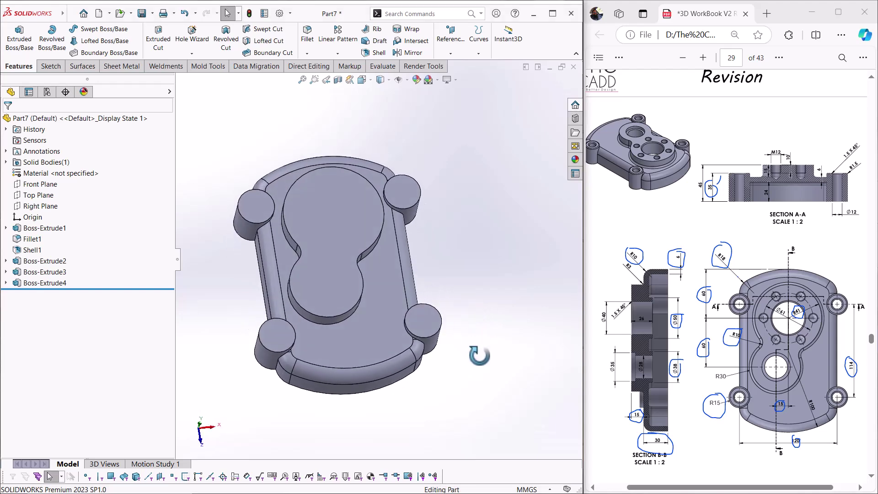
middle_click_drag(485, 309, 478, 349)
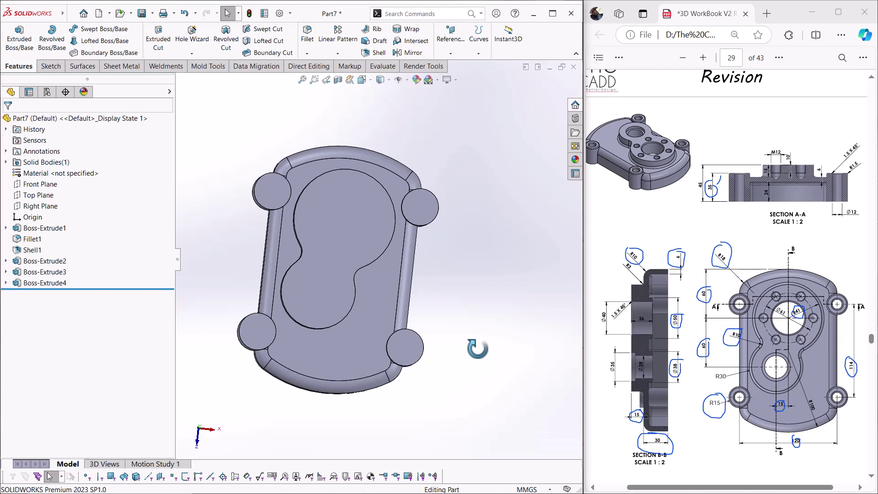
middle_click_drag(478, 349, 481, 338)
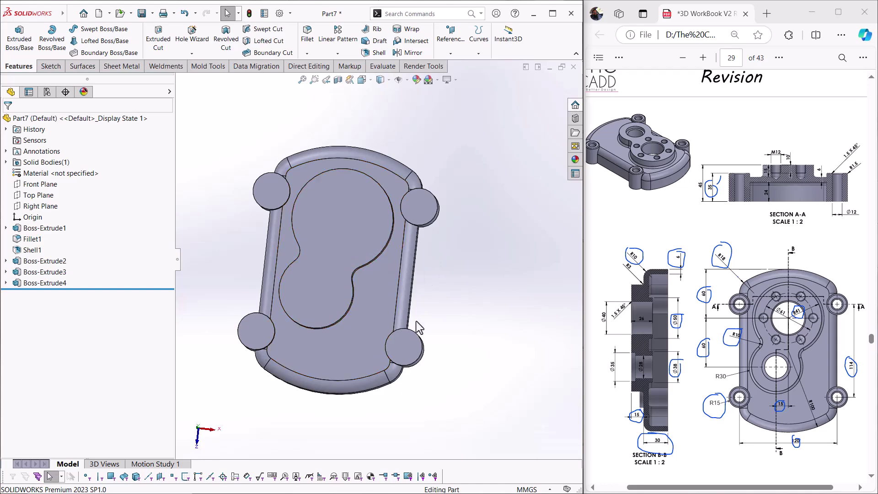
Start another sketch on the outer flat face of the two-lobe boss for the bore circles
left_click(339, 218)
mouse_move(338, 223)
middle_mouse_down()
mouse_move(386, 267)
mouse_move(358, 221)
middle_mouse_up()
right_click(358, 220)
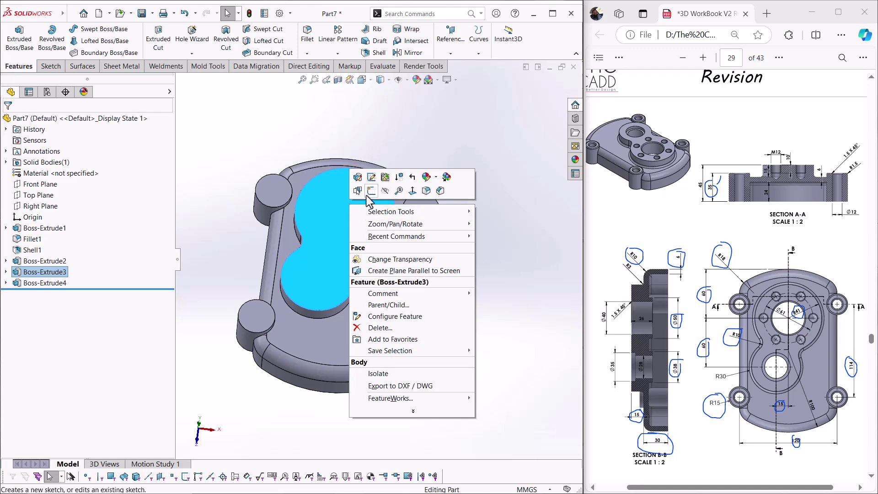
left_click(368, 195)
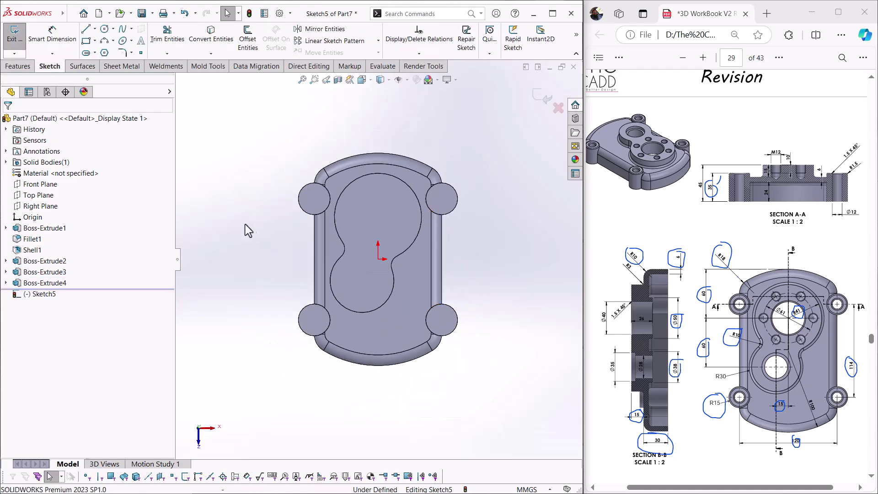
Sketch a circle about 42 mm in diameter concentric with the boss's large lobe
left_click(104, 29)
left_click(378, 216)
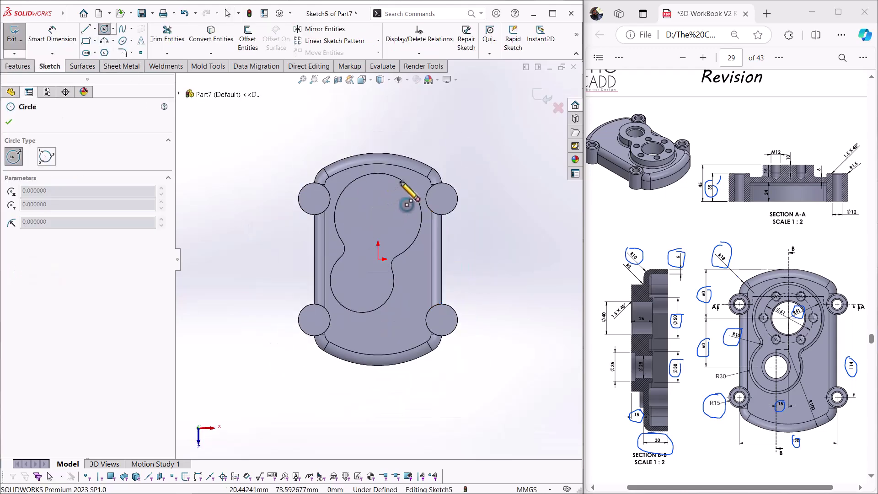
left_click(400, 183)
left_click(377, 216)
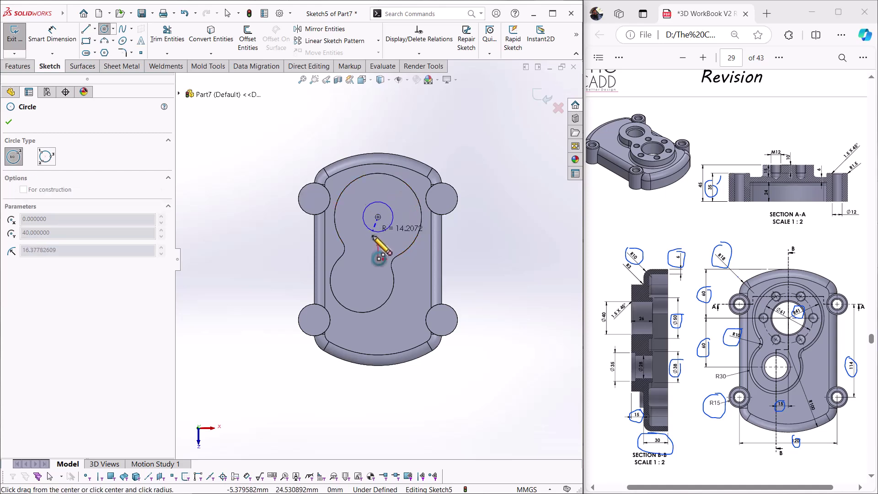
left_click(393, 232)
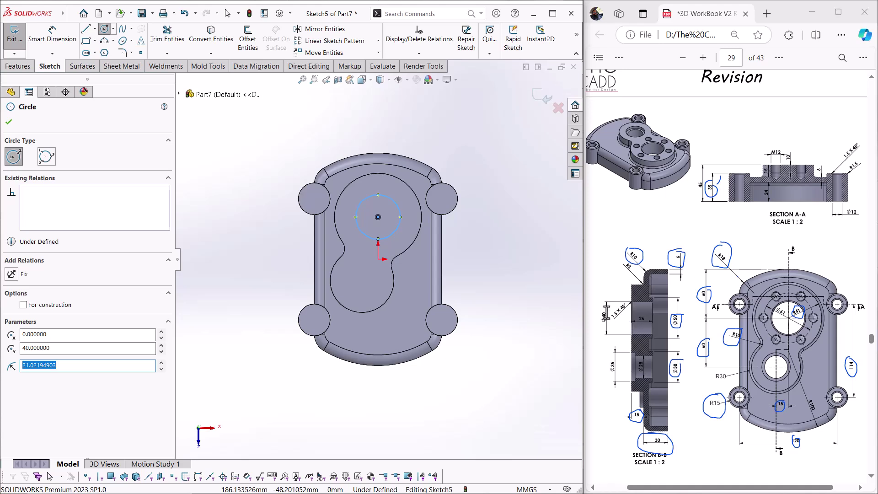
Mark the Ø40 dimension in section B-B of the workbook drawing and dimension the large lobe's circle as 40 mm in diameter
left_click(596, 312)
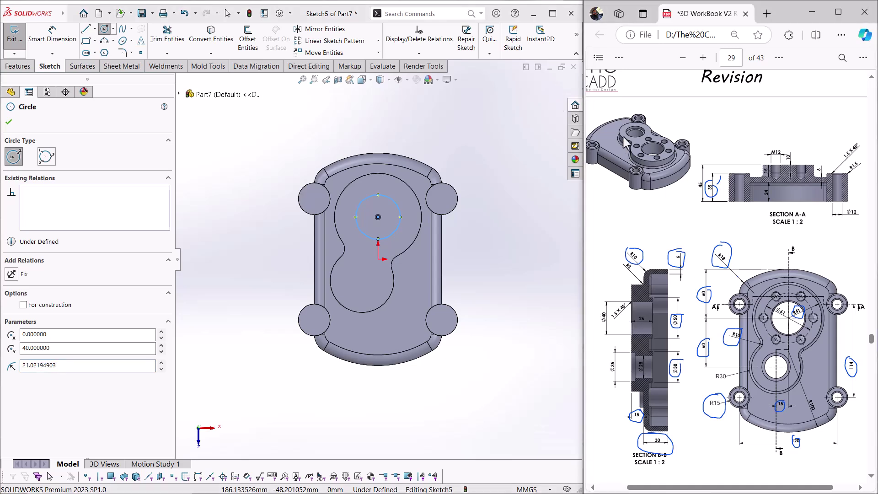
left_click(618, 58)
left_click(614, 94)
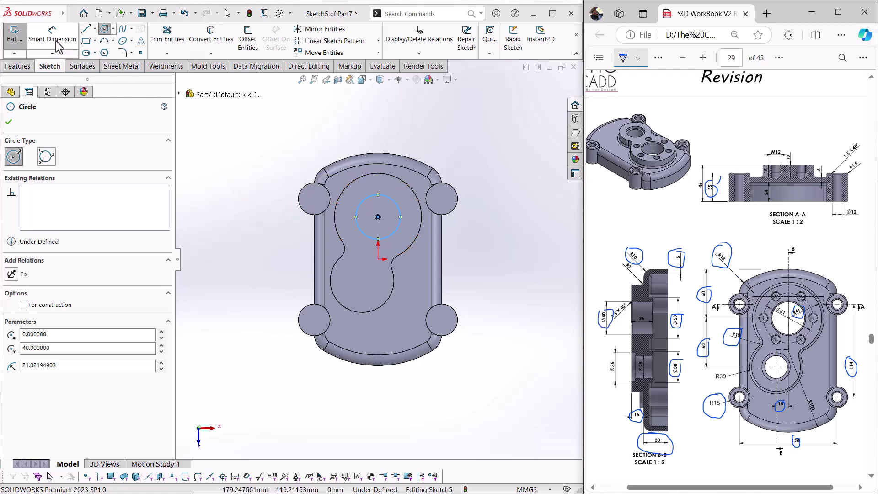
left_click(398, 221)
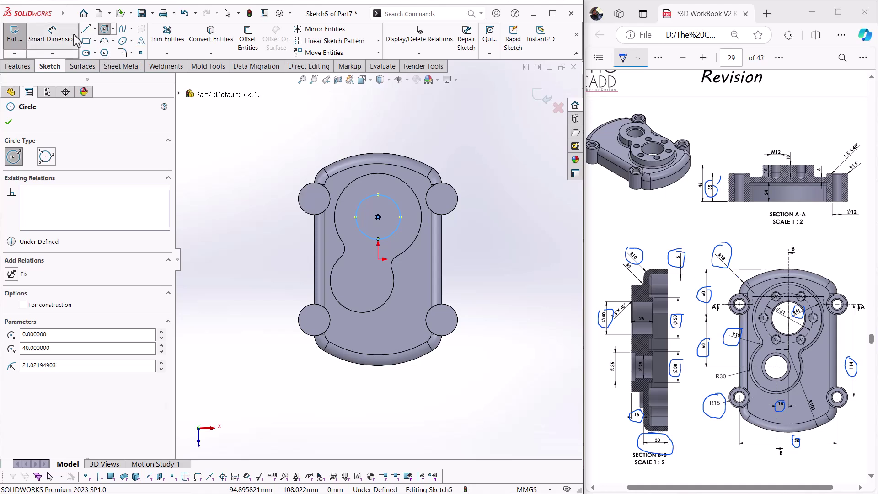
left_click(52, 34)
left_click(398, 209)
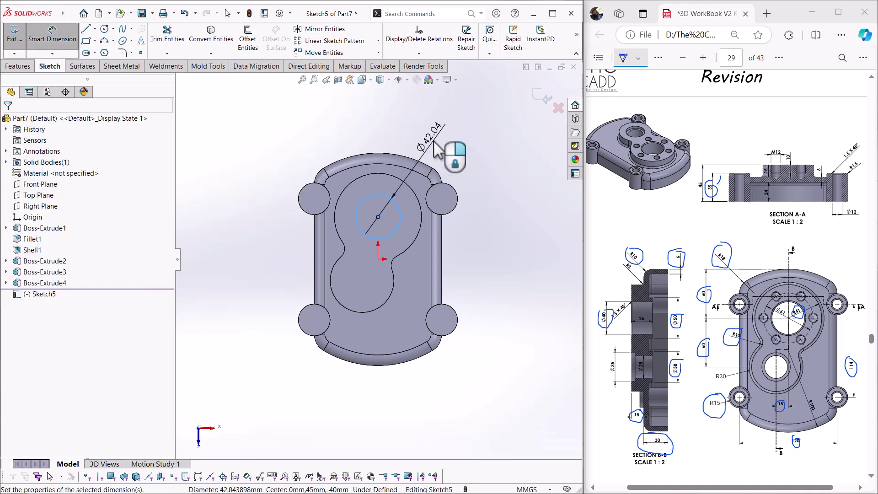
left_click(436, 149)
type("40")
key("Return")
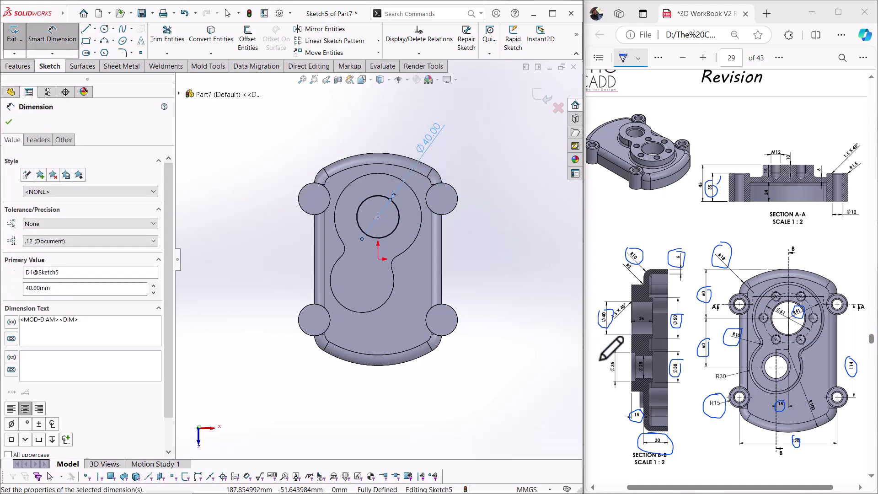
Mark the Ø35 and Ø28 dimensions in section B-B and sketch a circle about 31 mm in diameter concentric with the small lobe
left_click_drag(607, 362, 601, 376)
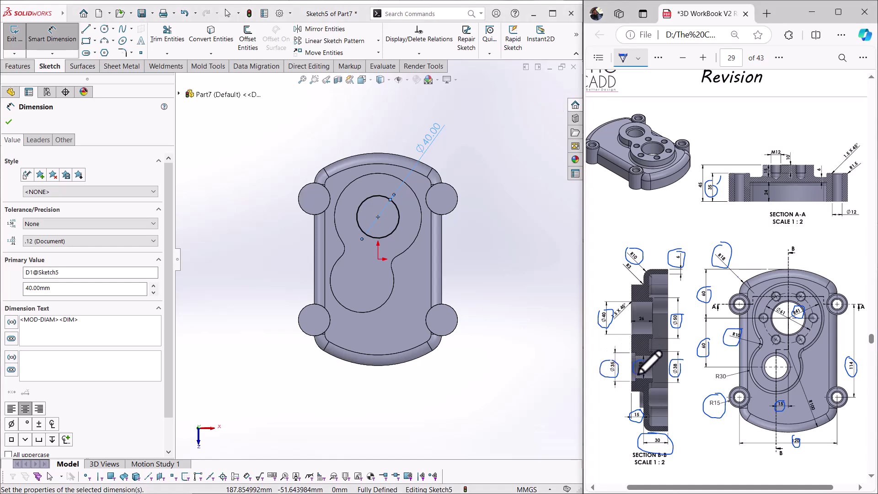
left_click(104, 29)
left_click(361, 281)
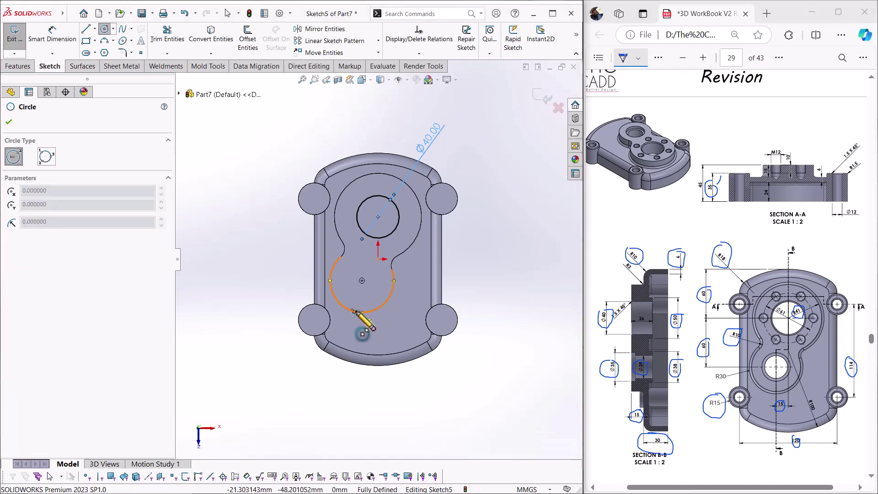
left_click(362, 280)
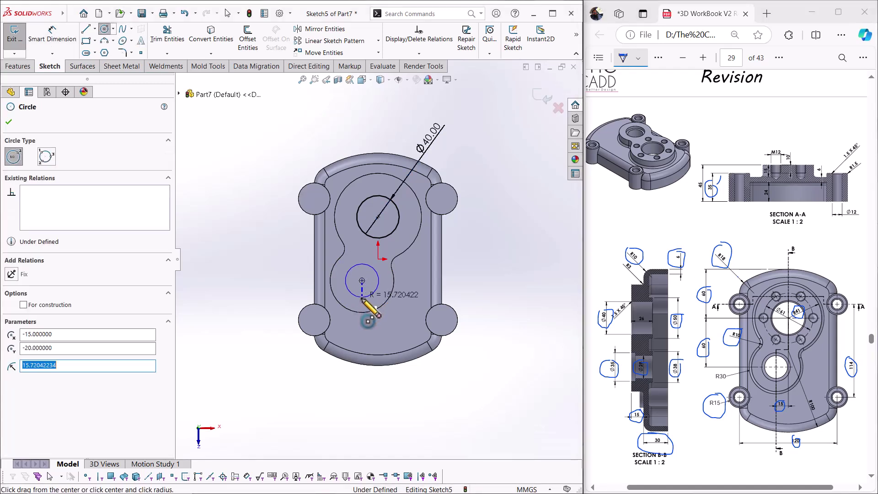
left_click(362, 298)
Dimension the small lobe's circle with a diameter of 28 mm
right_click_drag(362, 298, 382, 254)
left_click(378, 278)
left_click(411, 274)
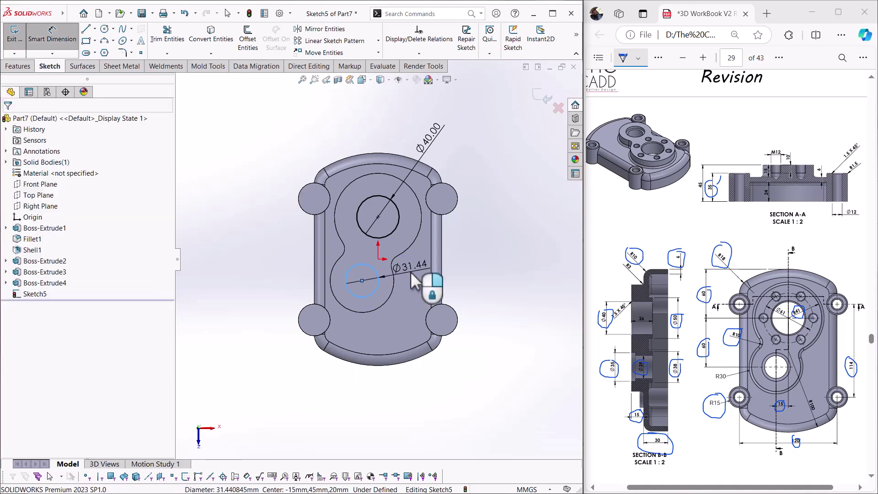
left_click(416, 277)
type("28")
key("Return")
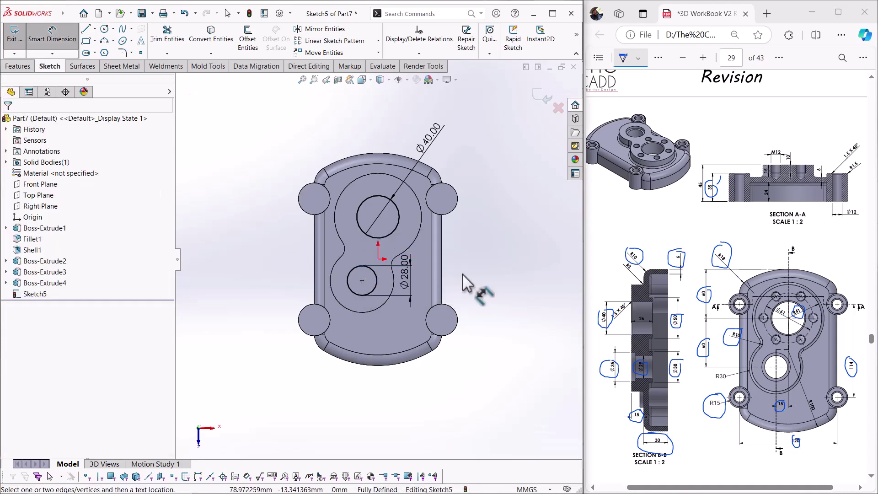
Sketch a circle concentric with each of the four corner bosses, with radii of about 7.5, 12, 8 and 9 mm
left_click(104, 29)
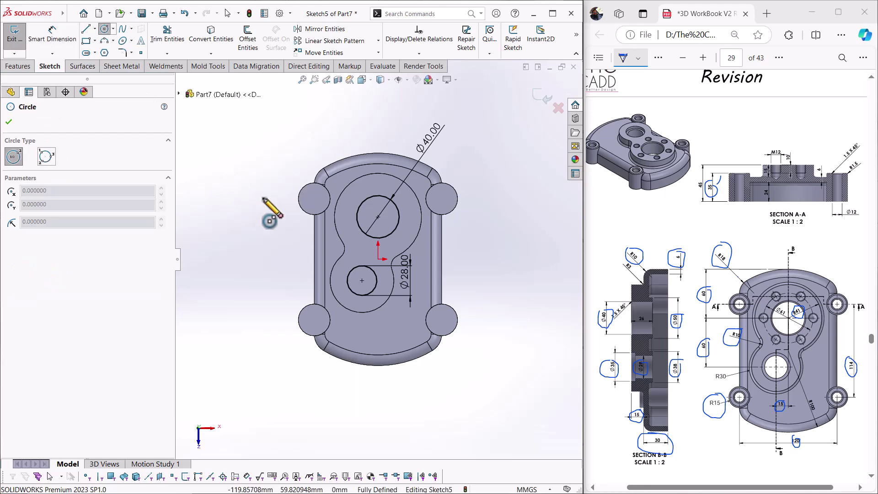
left_click(314, 199)
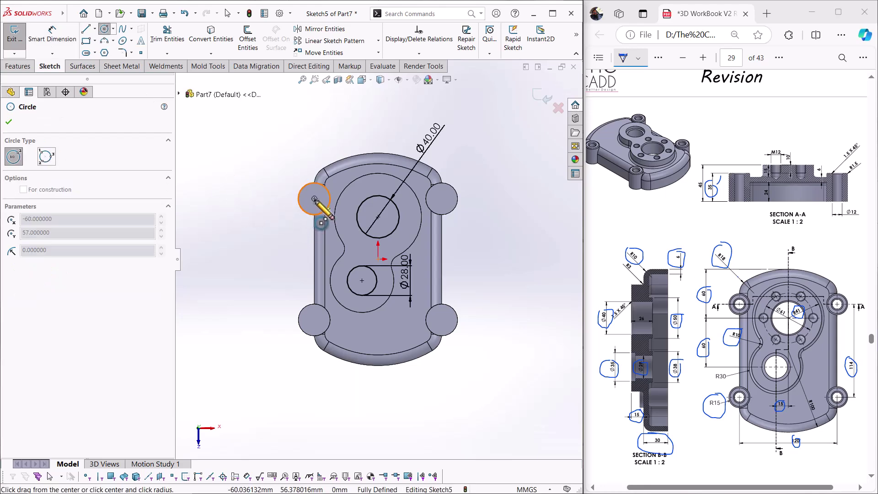
left_click(320, 206)
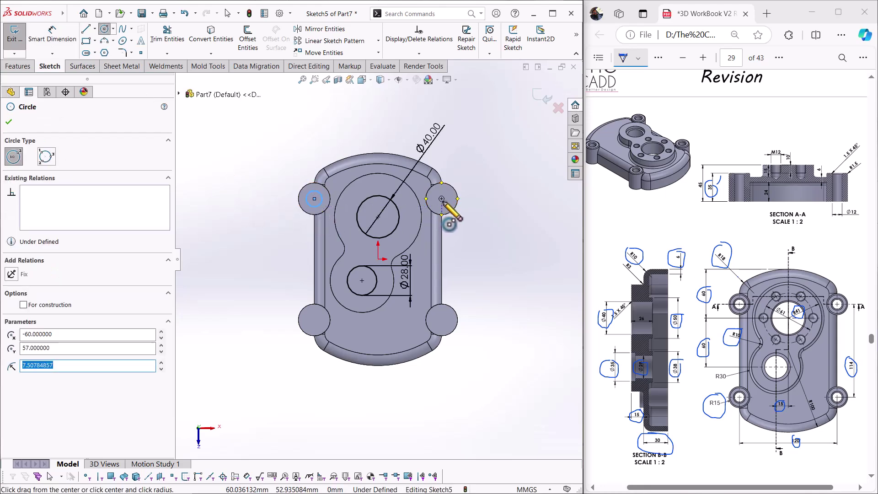
left_click(441, 199)
left_click(440, 211)
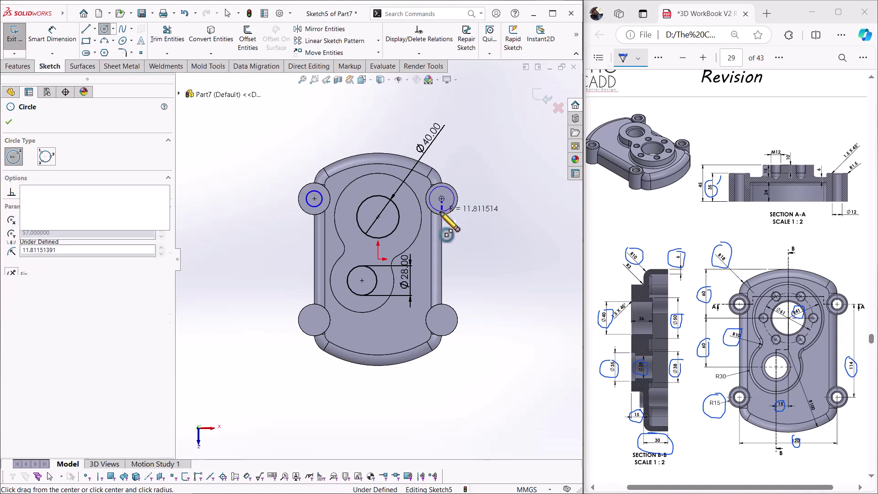
left_click(314, 319)
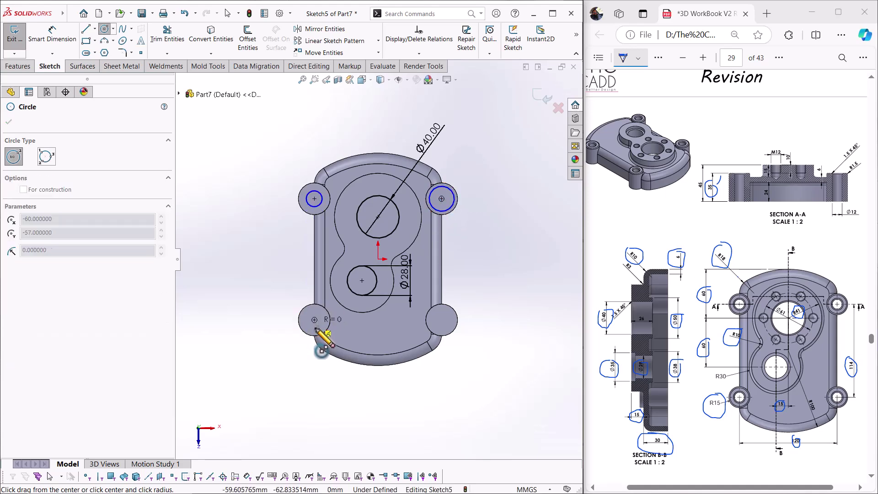
left_click(316, 327)
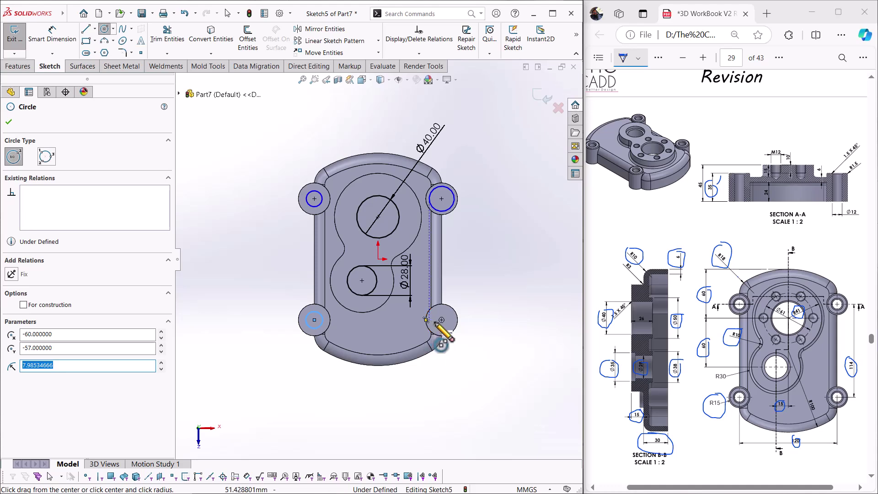
left_click(441, 320)
left_click(442, 336)
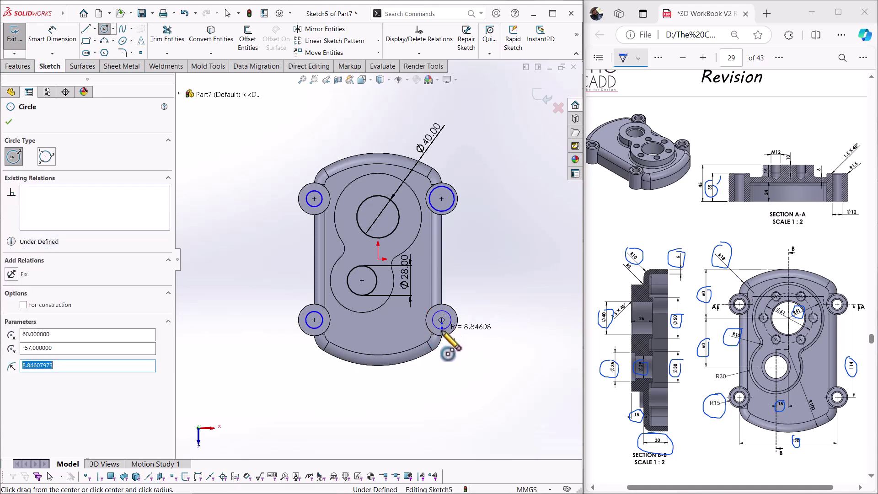
Make the four corner boss circles equal in size with an Equal relation
key("Escape")
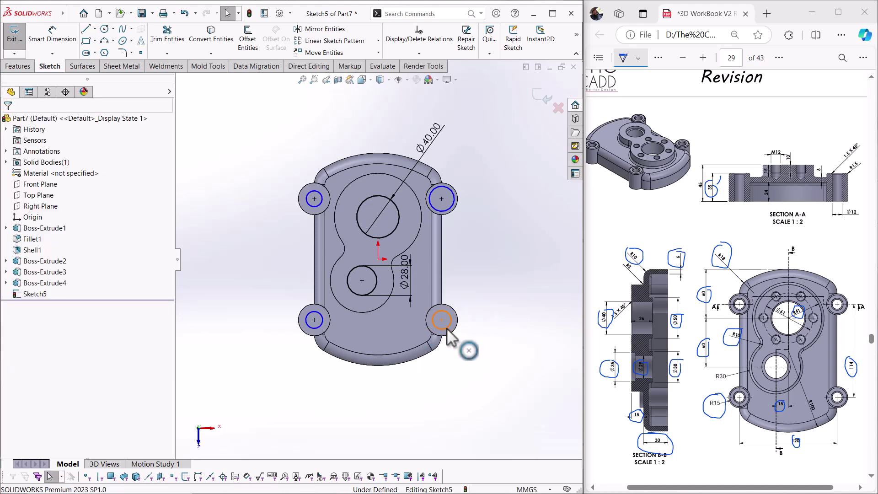
left_click(453, 336)
left_click(319, 332, "ctrl")
left_click(320, 203, "ctrl")
left_click(437, 207, "ctrl")
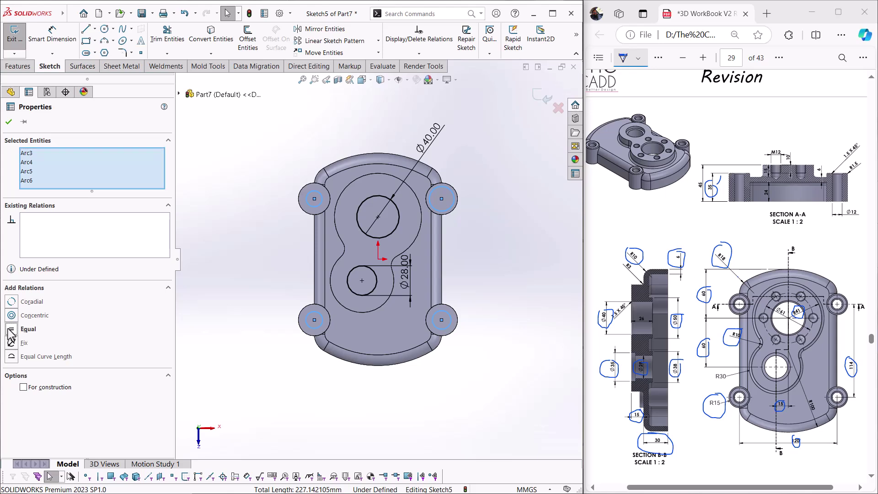
left_click(217, 305)
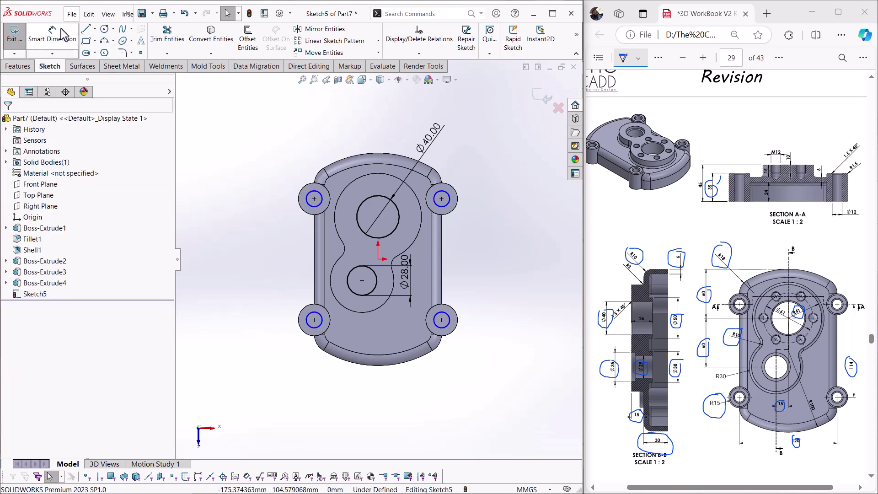
Mark the Ø12 dimension in section A-A and dimension the upper-right corner circle with a diameter of 12 mm
left_click(52, 34)
left_click(448, 200)
left_click(491, 183)
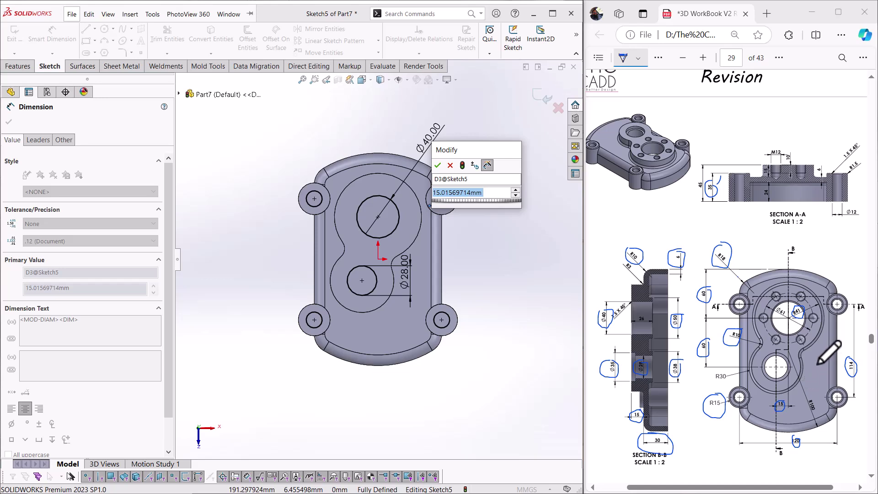
left_click_drag(853, 209, 849, 224)
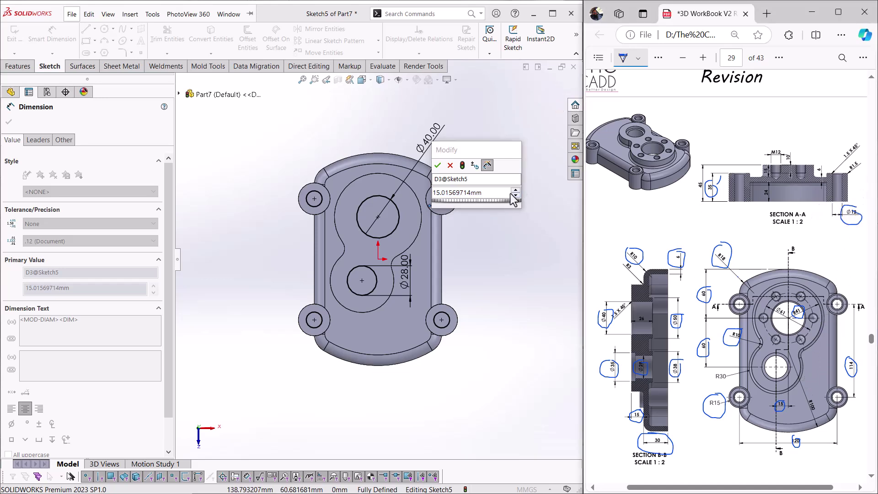
left_click(447, 194)
type("12")
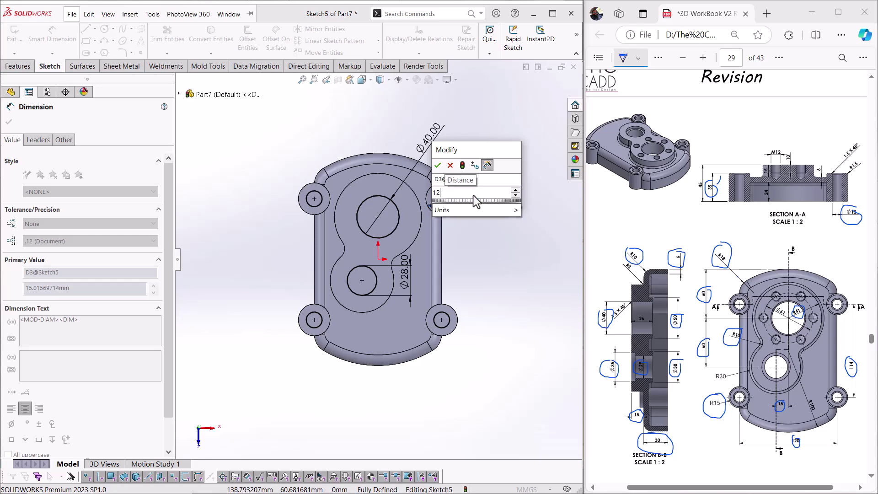
key("Return")
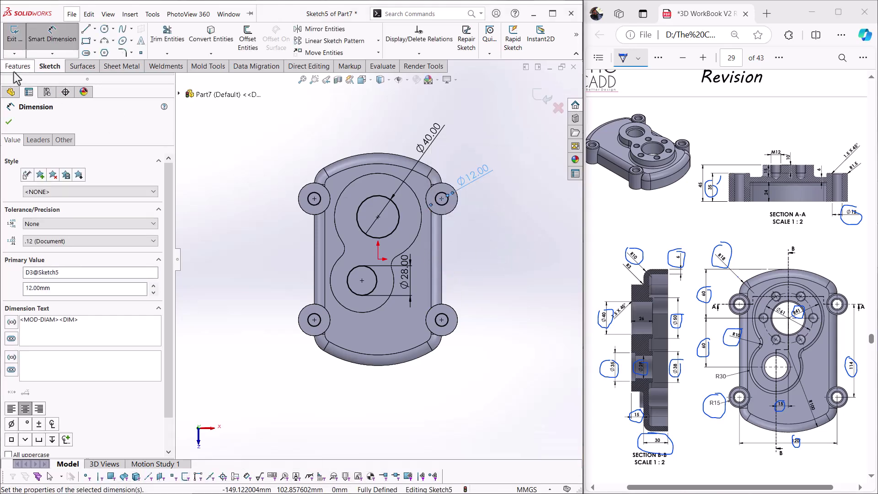
Cut the two bores and four corner holes with an Extruded Cut set to Through All
mouse_move(234, 264)
middle_mouse_down()
mouse_move(247, 157)
mouse_move(231, 135)
mouse_move(248, 146)
mouse_move(211, 150)
middle_mouse_up()
left_click(18, 65)
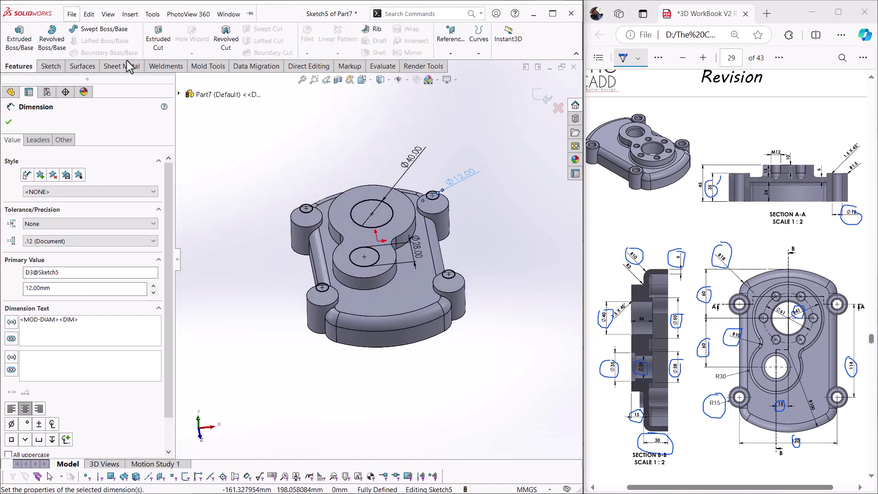
left_click(157, 41)
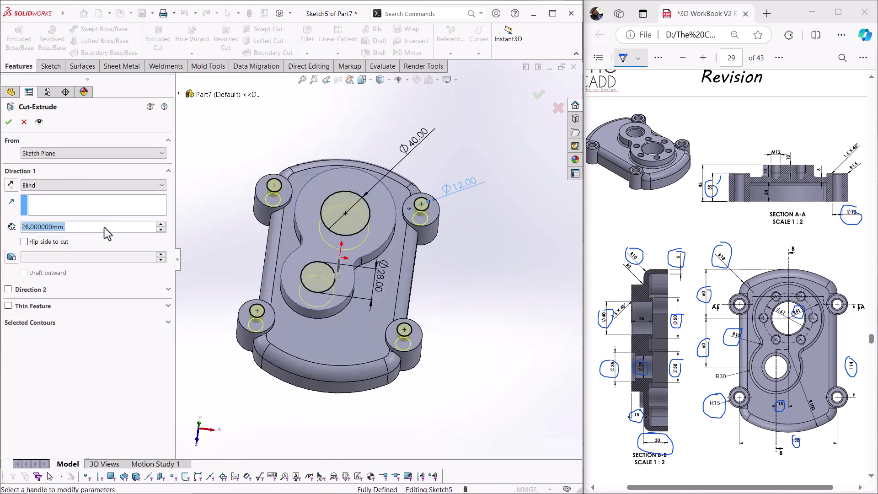
left_click(45, 185)
left_click(44, 196)
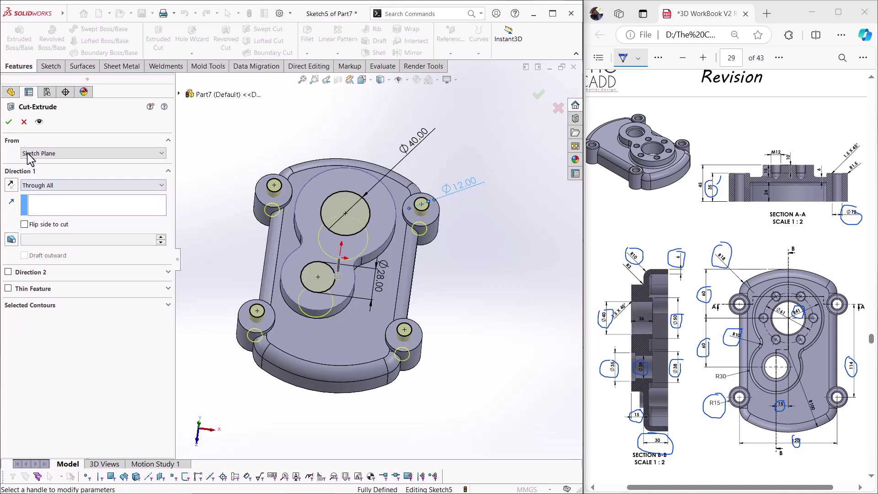
left_click(9, 122)
middle_click_drag(505, 334, 460, 345)
Mark the M12 hole with its 15 and 10 depths in the drawing, and specify an ISO bottoming tapped hole of size M12 in Hole Wizard
mouse_move(778, 292)
left_mouse_down()
mouse_move(769, 292)
mouse_move(771, 308)
mouse_move(780, 290)
left_mouse_up()
mouse_move(775, 139)
left_mouse_down()
mouse_move(768, 161)
mouse_move(781, 147)
left_mouse_up()
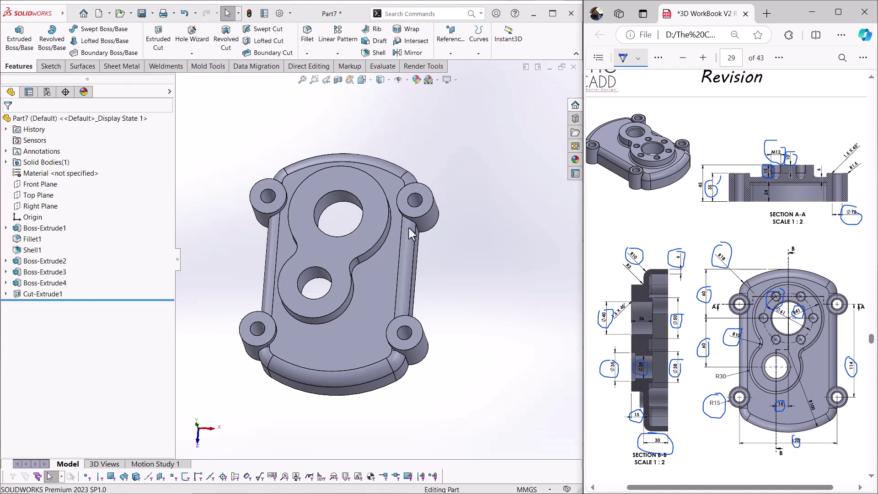
left_click(193, 43)
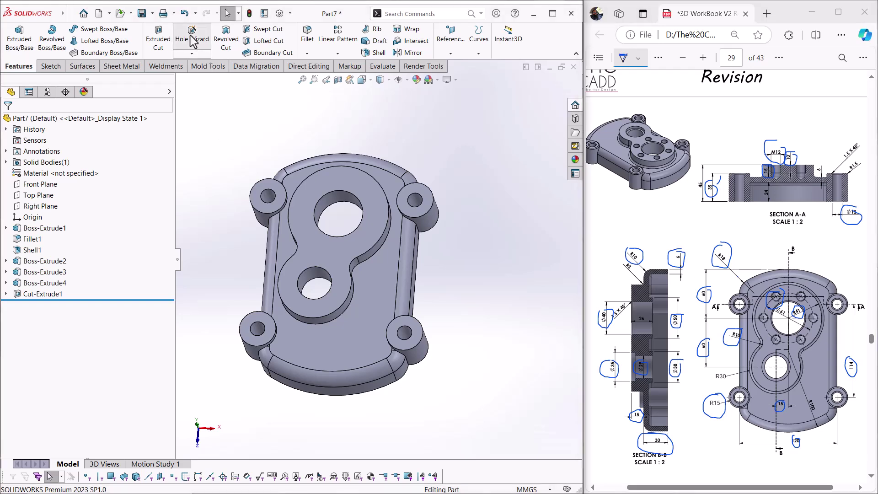
left_click(193, 42)
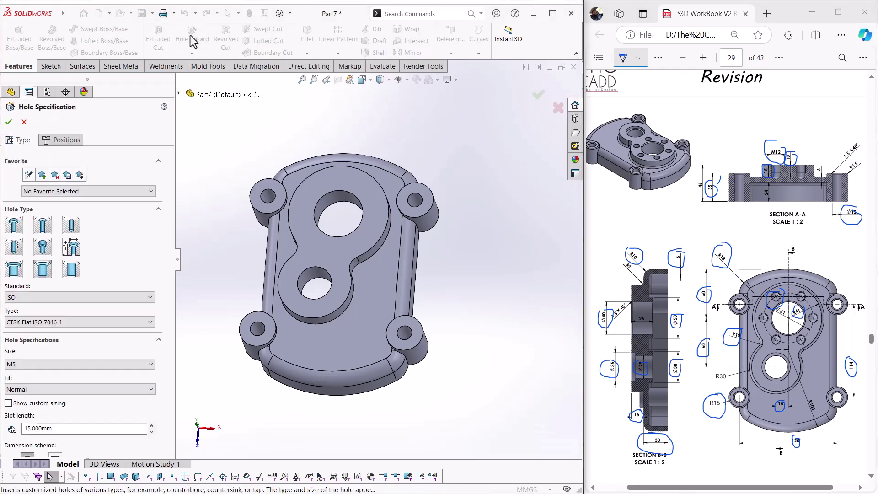
left_click(13, 247)
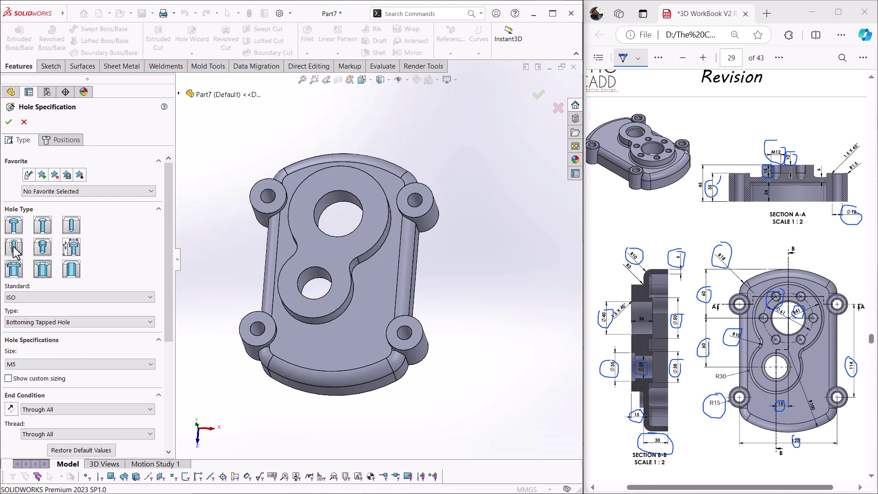
left_click_drag(166, 256, 160, 301)
left_click(65, 288)
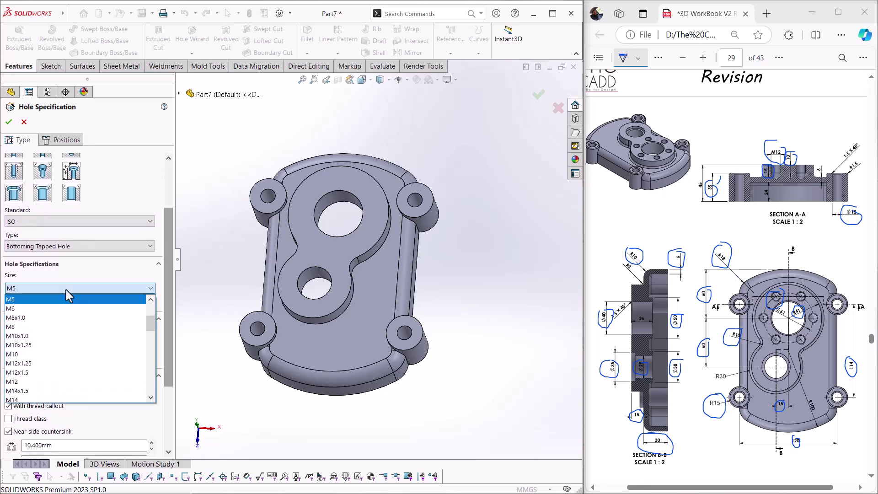
left_click(27, 383)
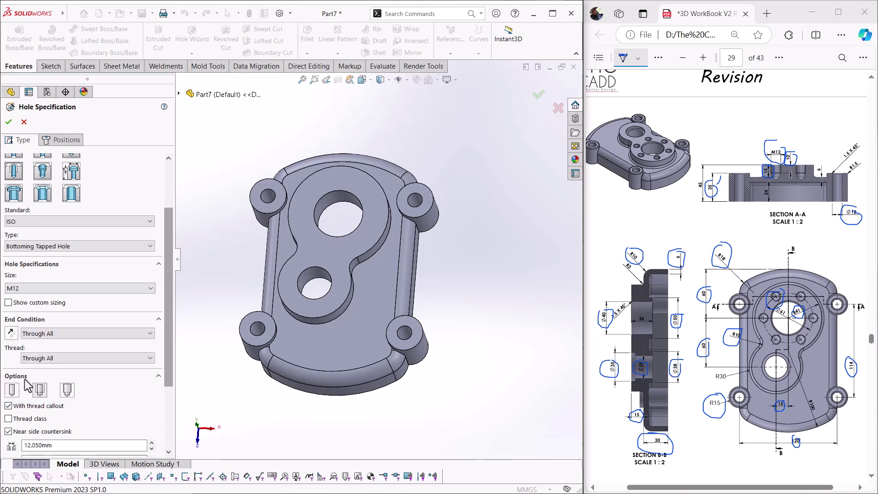
Set the tapped hole's end condition to Blind with a 15 mm hole depth and a 10 mm thread depth
left_click(83, 335)
left_click(52, 343)
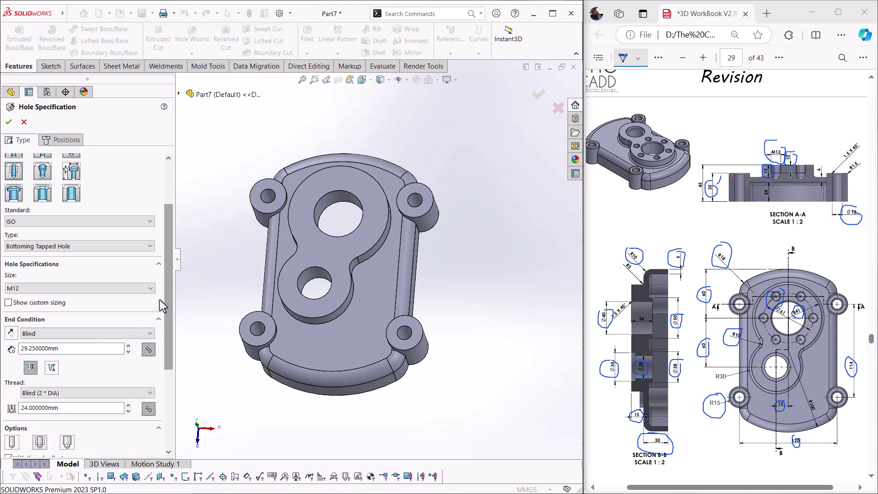
left_click_drag(168, 289, 169, 323)
left_click(72, 286)
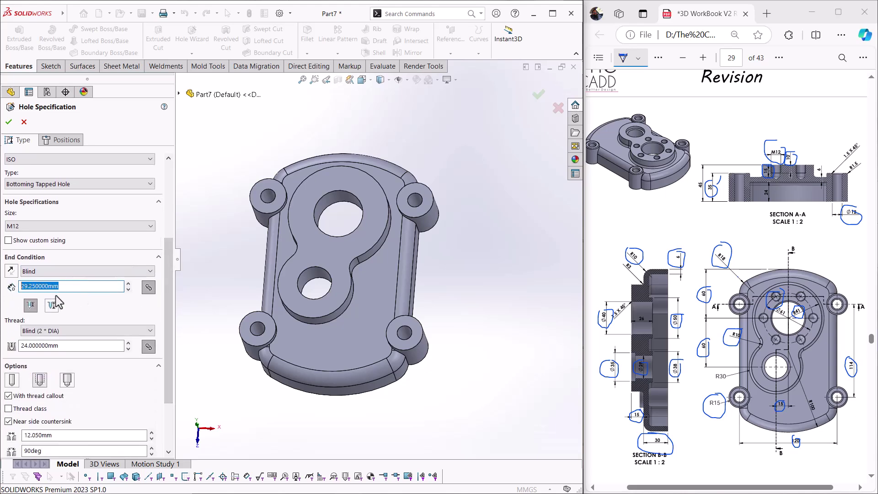
type("15")
key("Return")
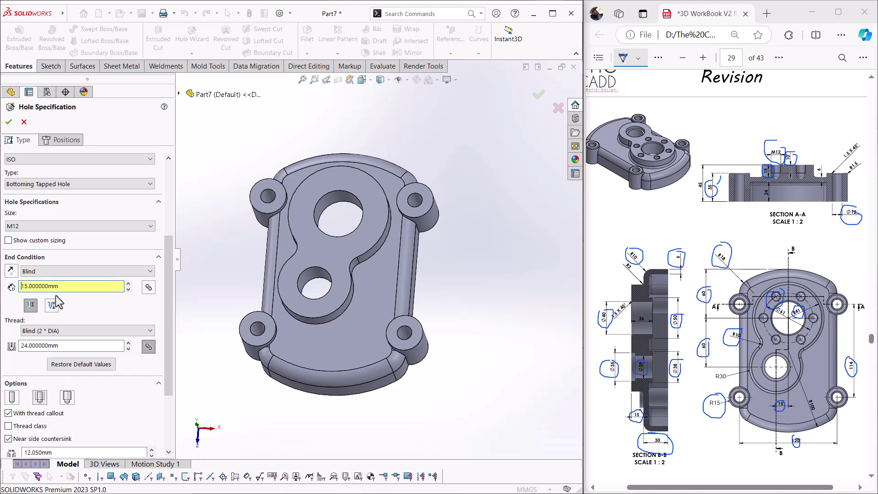
left_click_drag(55, 350, 5, 353)
type("10")
key("Return")
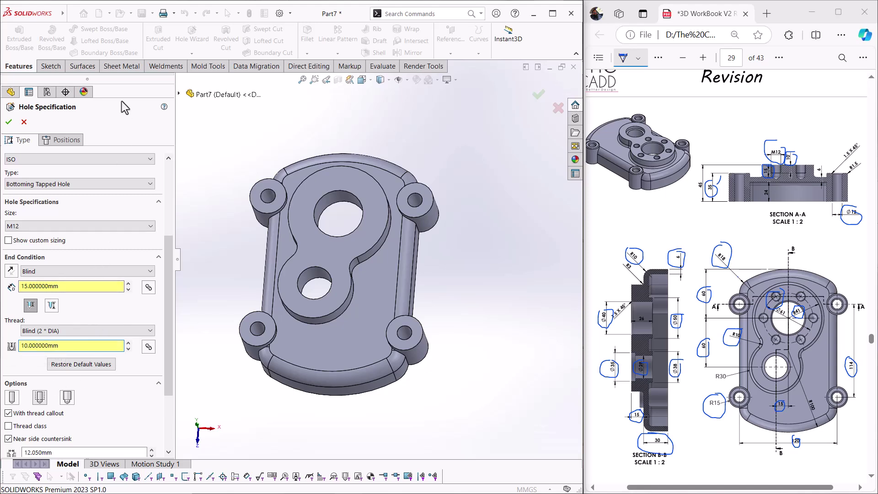
Position the hole on the lobed boss's top face and sketch a construction circle about 59 mm in diameter concentric with the large bore
left_click(61, 138)
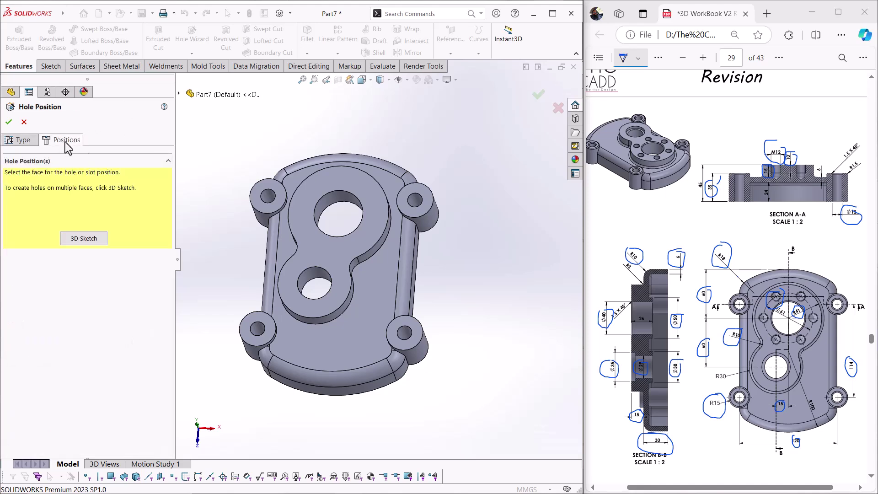
left_click(319, 182)
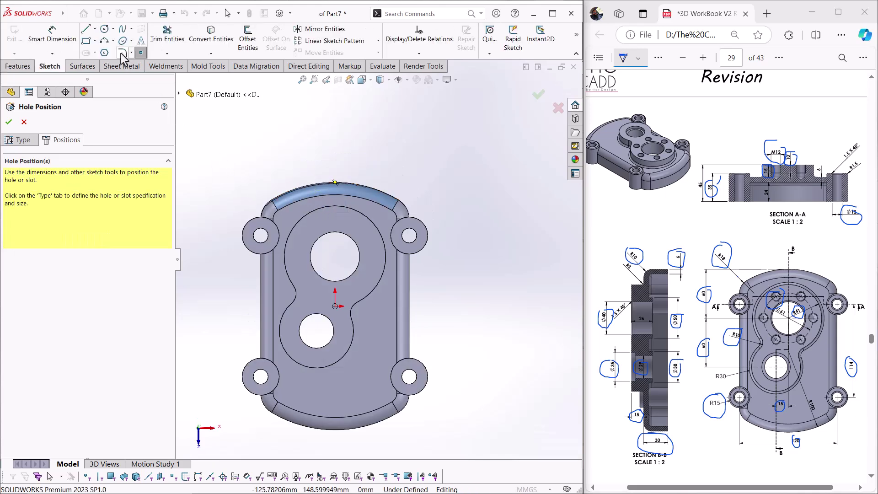
left_click(105, 30)
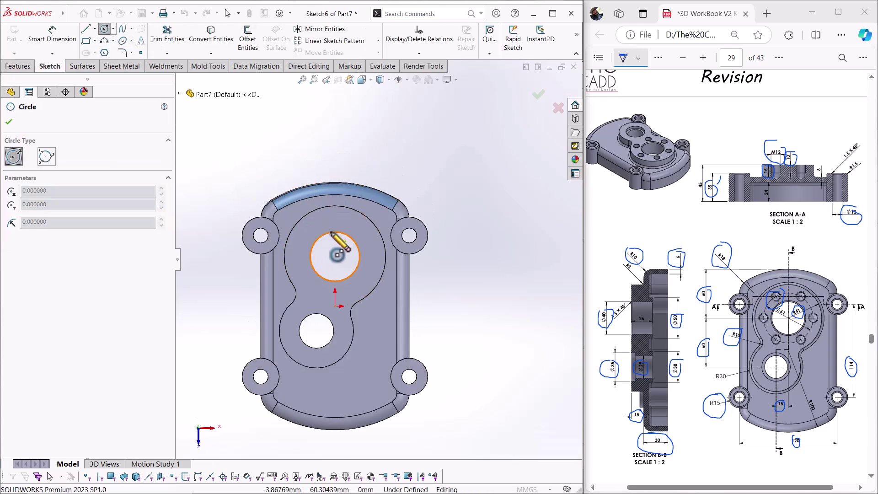
left_click(335, 256)
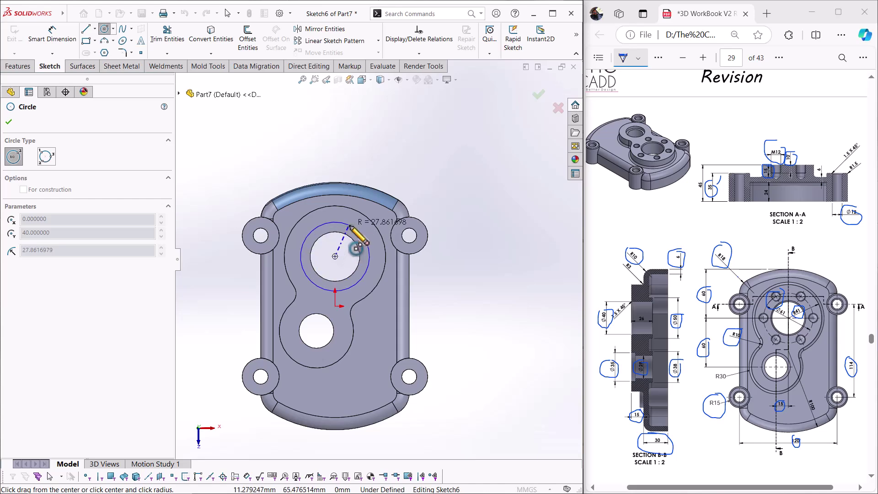
left_click(355, 245)
right_click(348, 220)
left_click(366, 228)
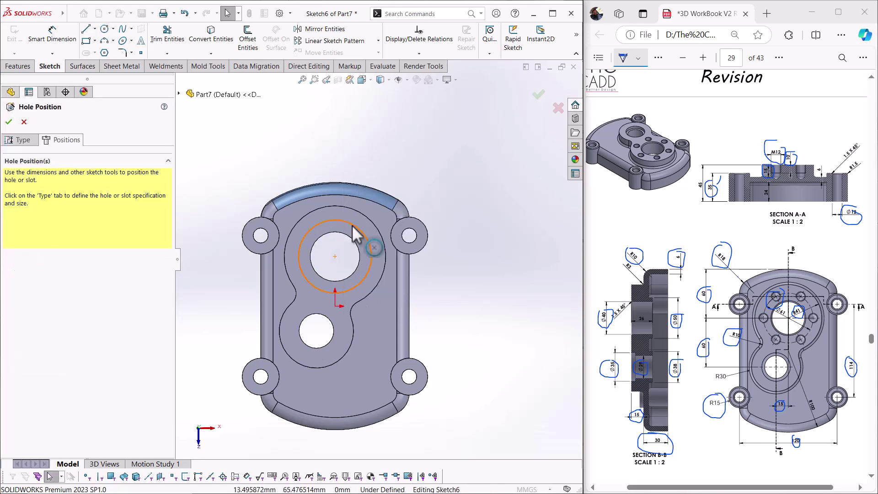
left_click(361, 231)
left_click(447, 244)
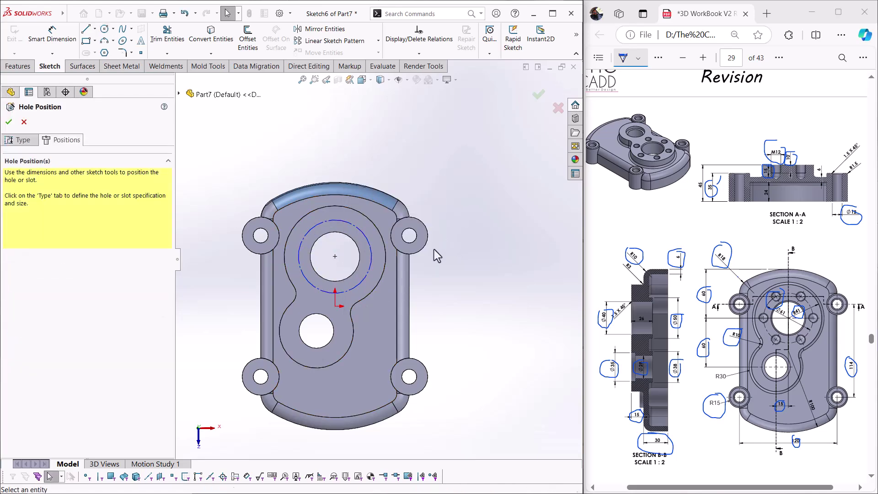
Dimension the construction circle with a diameter of 61 mm
left_click(51, 34)
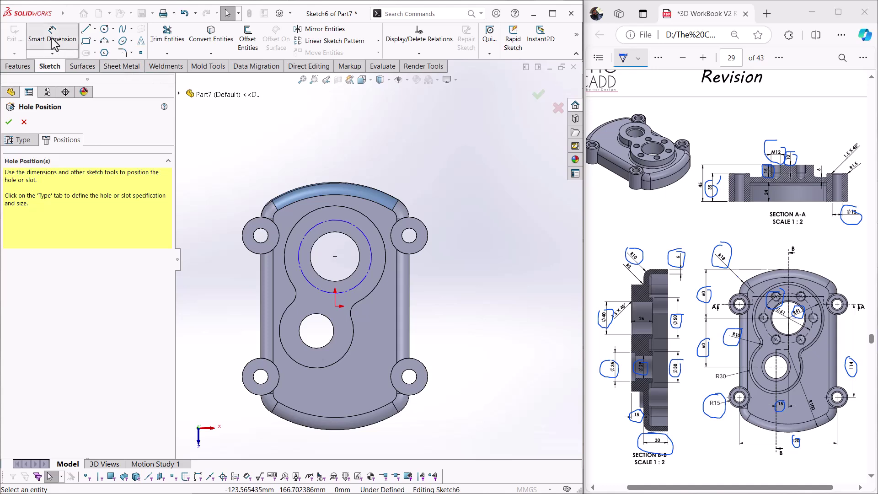
left_click(364, 231)
left_click(421, 198)
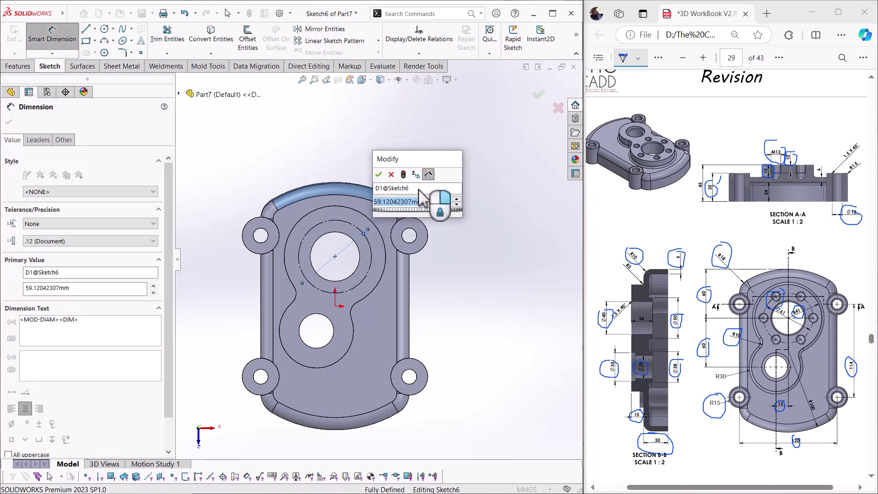
type("61")
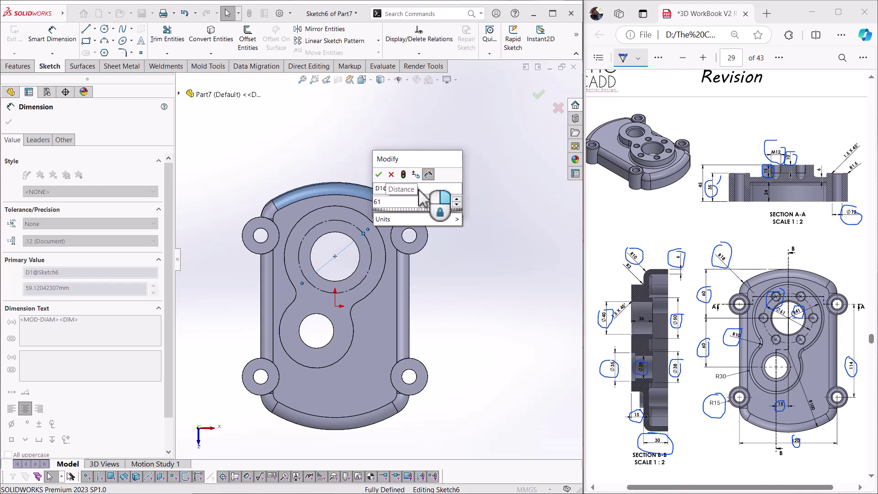
key("Return")
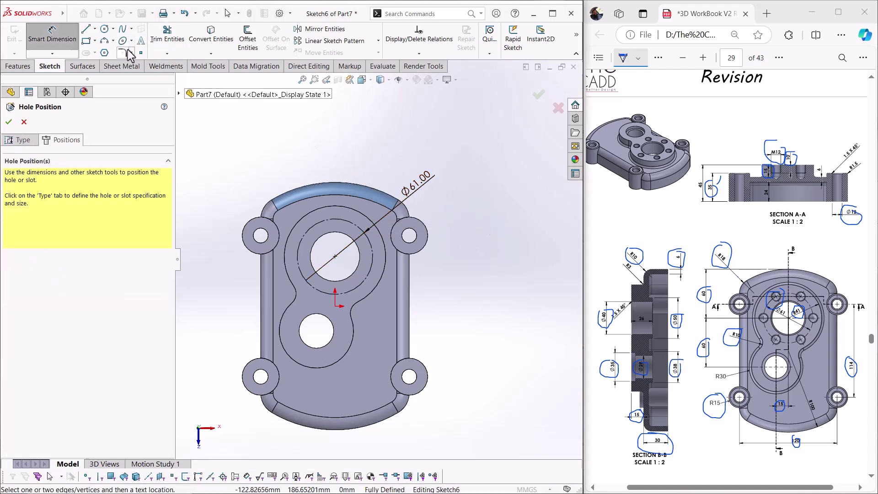
Place one hole point on the right quadrant of the 61 mm construction circle
left_click(141, 52)
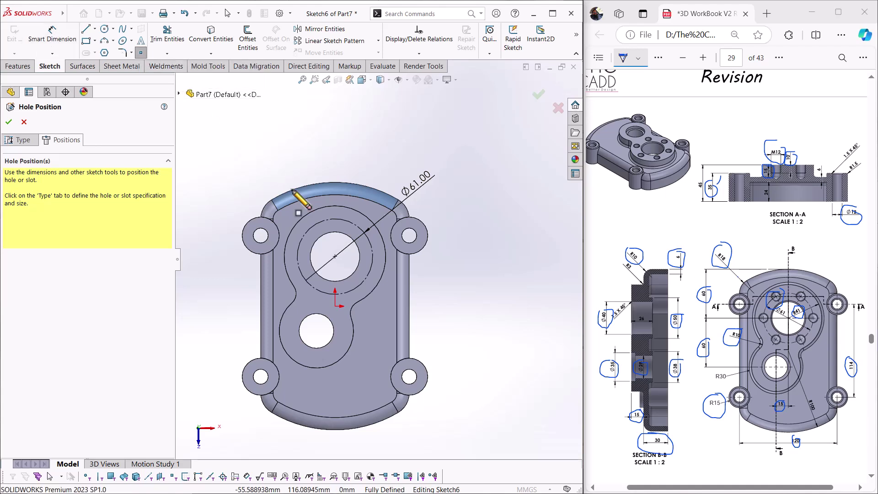
left_click(372, 256)
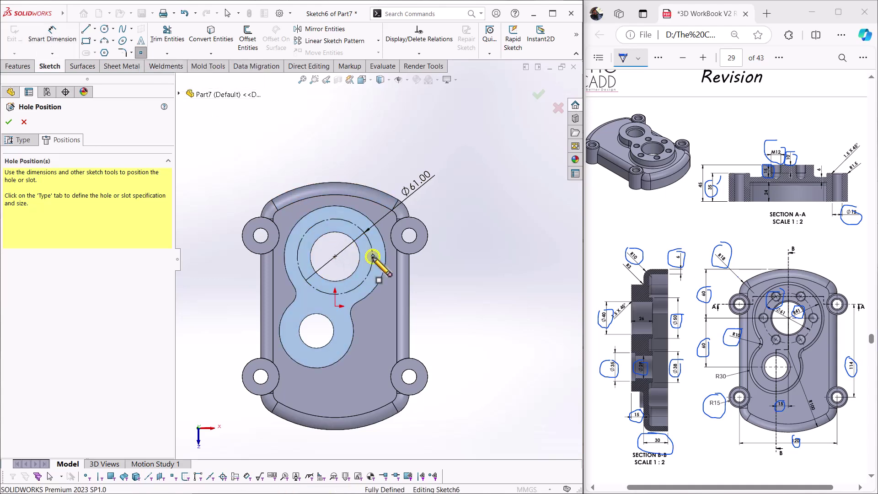
right_click(255, 183)
left_click(260, 187)
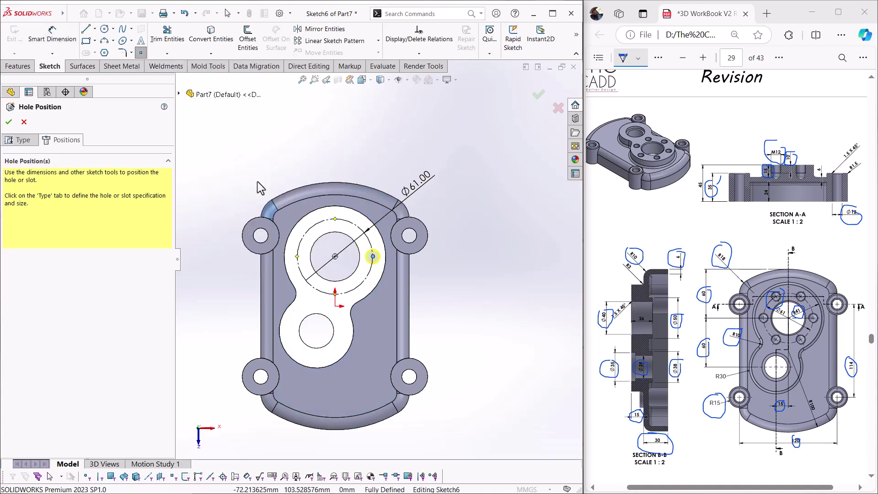
Circular-pattern the hole point into 6 equally spaced instances over 360° around the large bore's centre
left_click(373, 257)
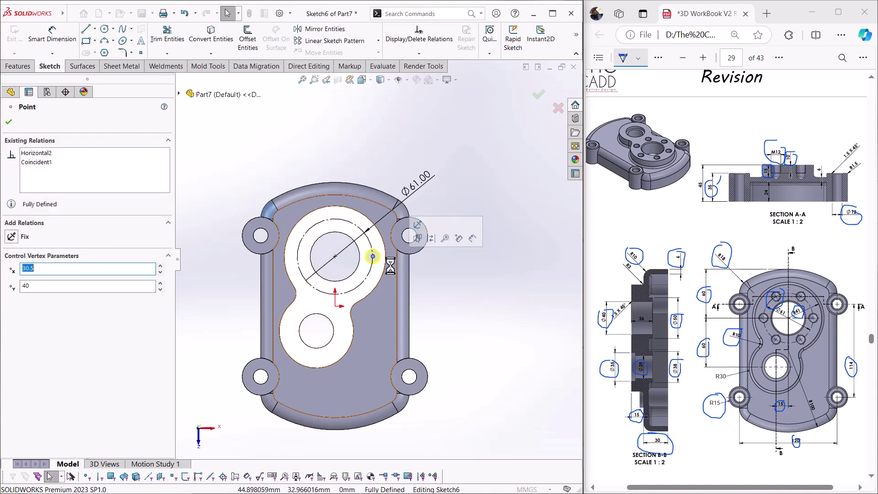
left_click(378, 40)
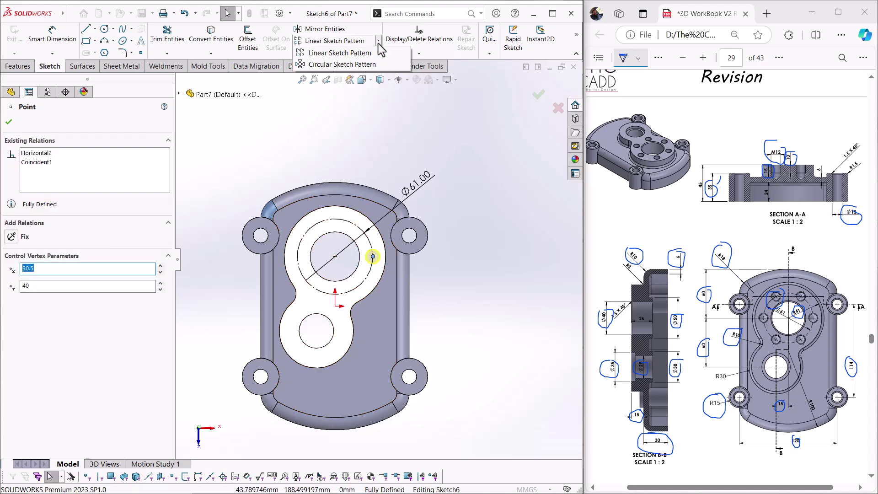
left_click(342, 64)
double_click(25, 262)
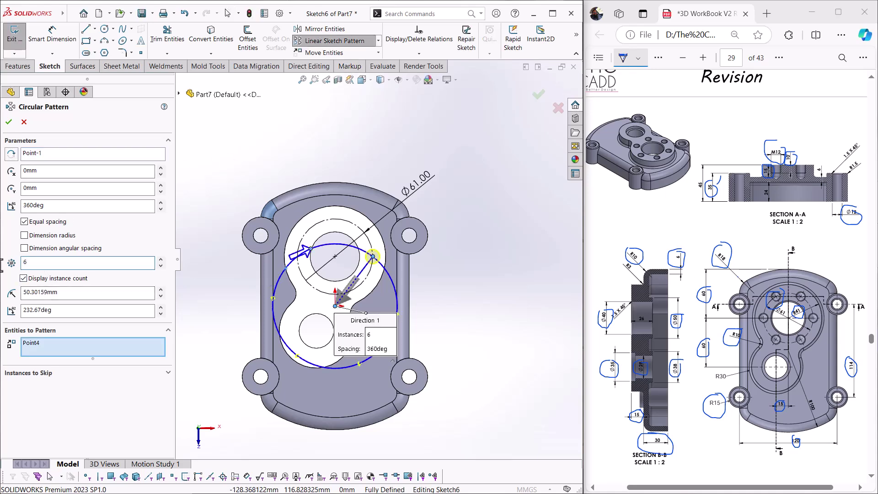
left_click(45, 154)
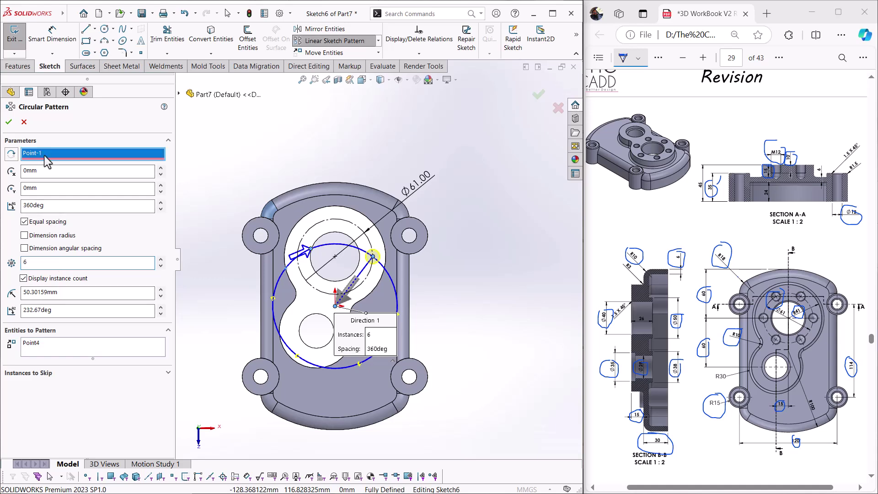
left_click(335, 256)
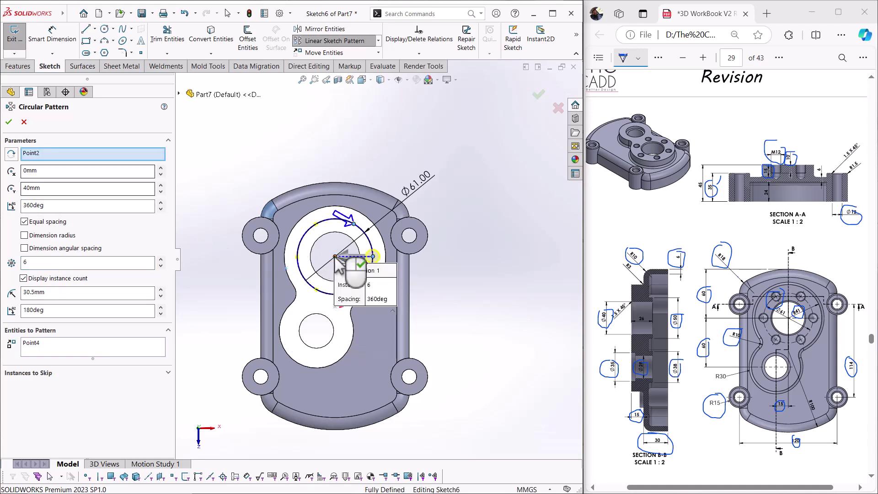
left_click(8, 121)
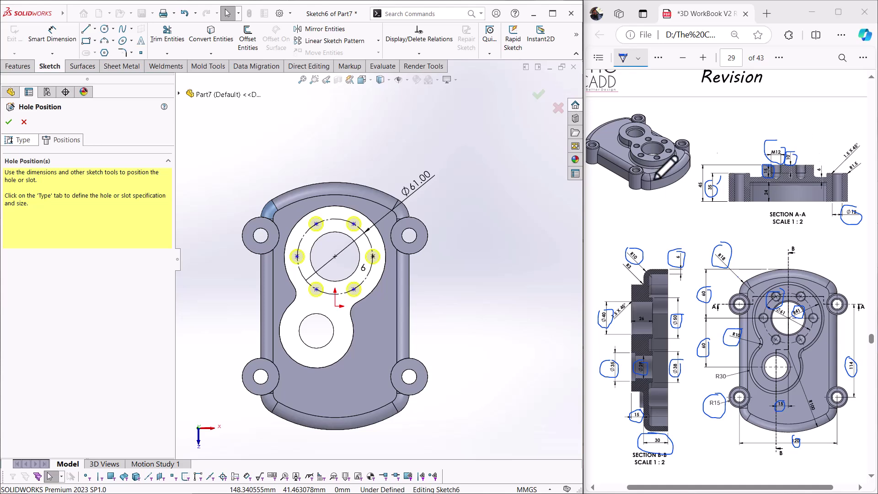
Turn off the near side countersink for the M12 tapped holes and complete the hole feature
left_click(21, 140)
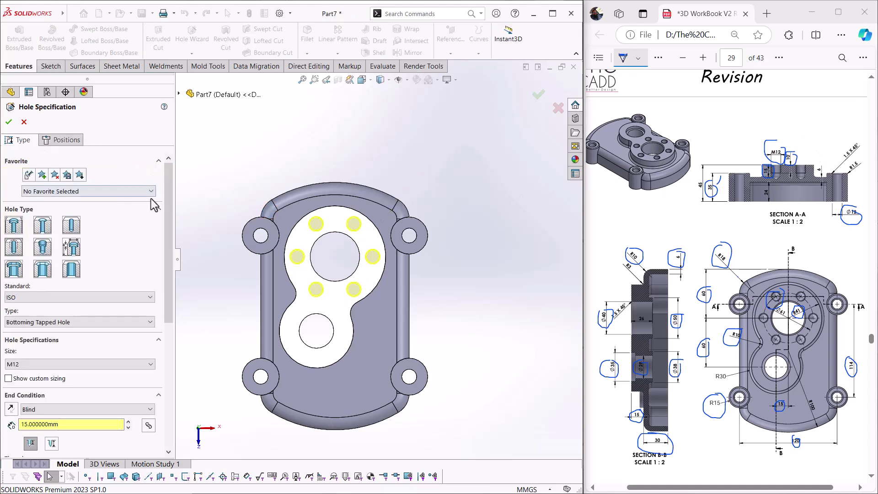
left_click_drag(167, 209, 183, 341)
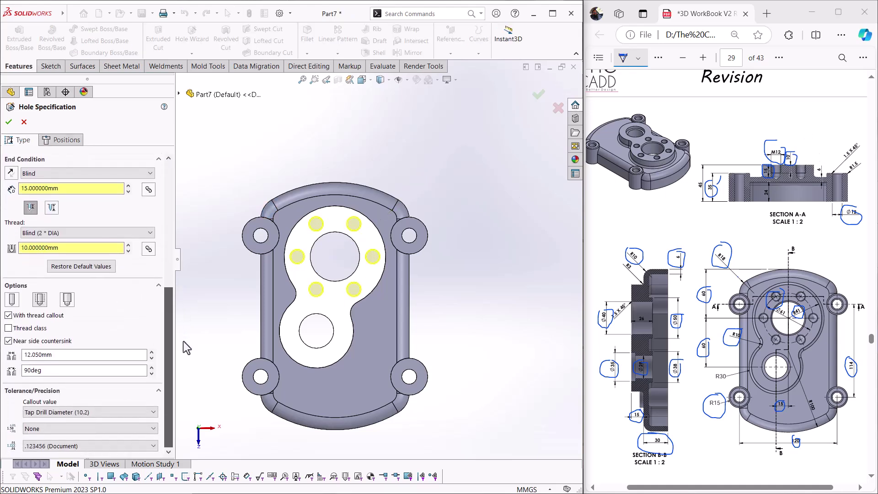
left_click(8, 340)
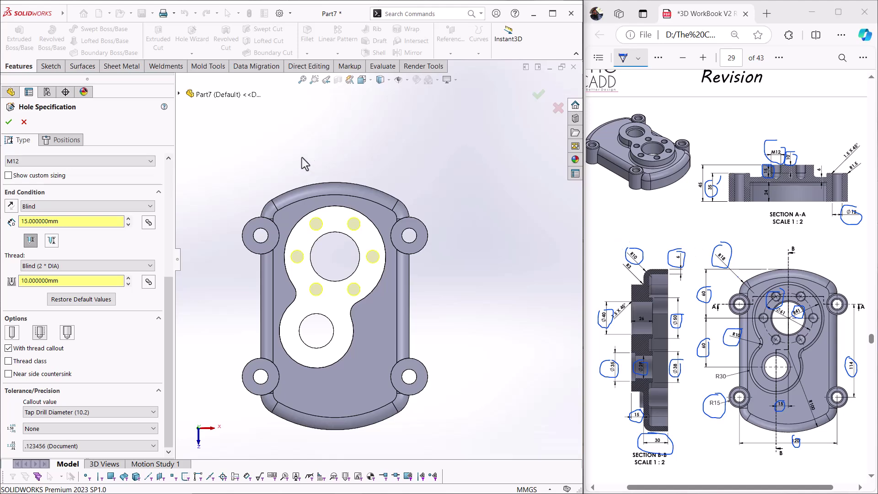
left_click(10, 121)
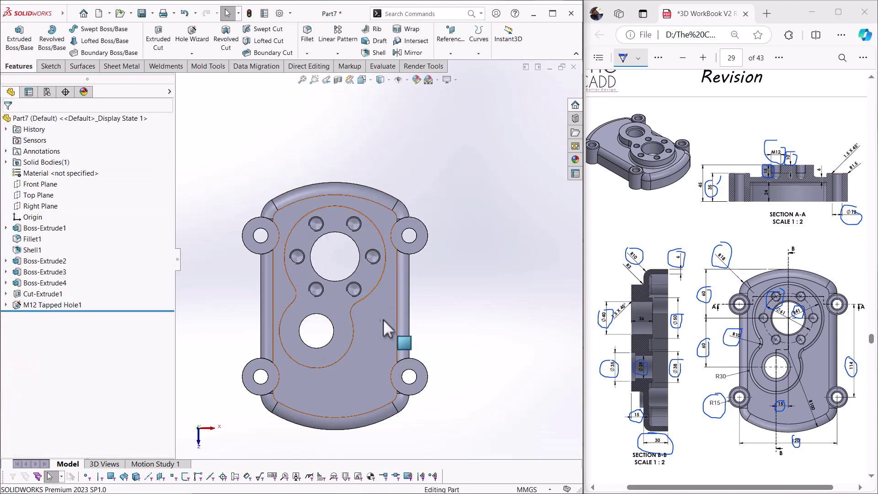
Fillet the edge where the lobed boss meets the cover's top face with a 3 mm radius
middle_click_drag(405, 320, 388, 256)
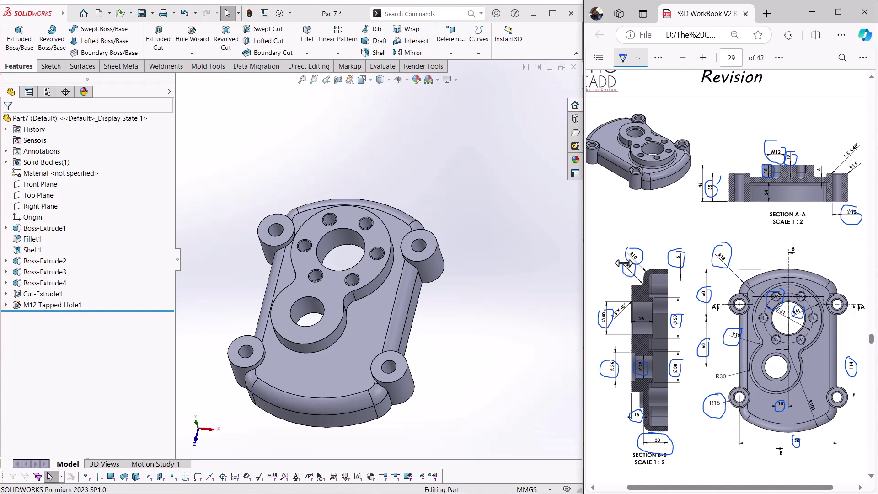
left_click(305, 36)
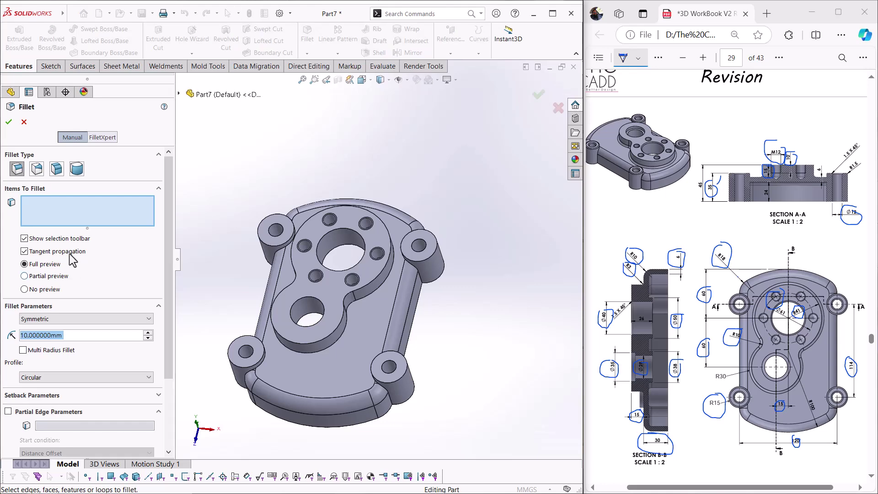
type("3")
key("Return")
left_click(313, 352)
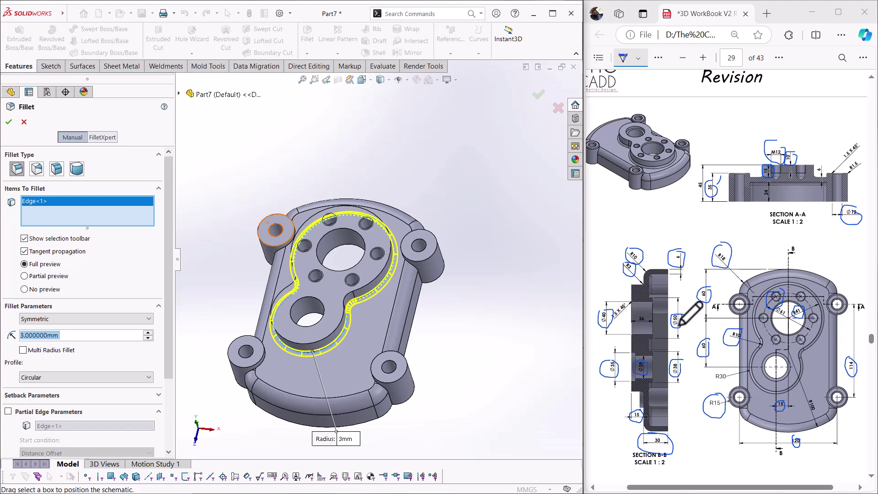
left_click(8, 123)
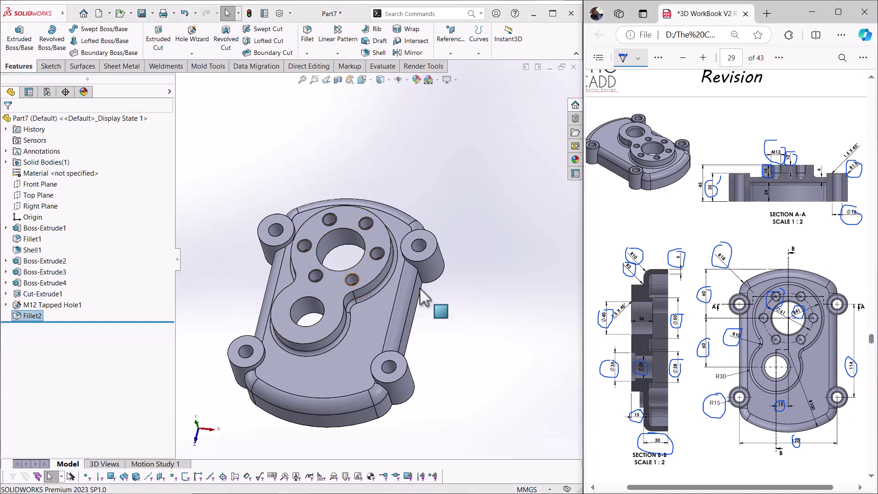
Fillet the outer top edges of the four corner bosses with a 1.5 mm radius
left_click(308, 40)
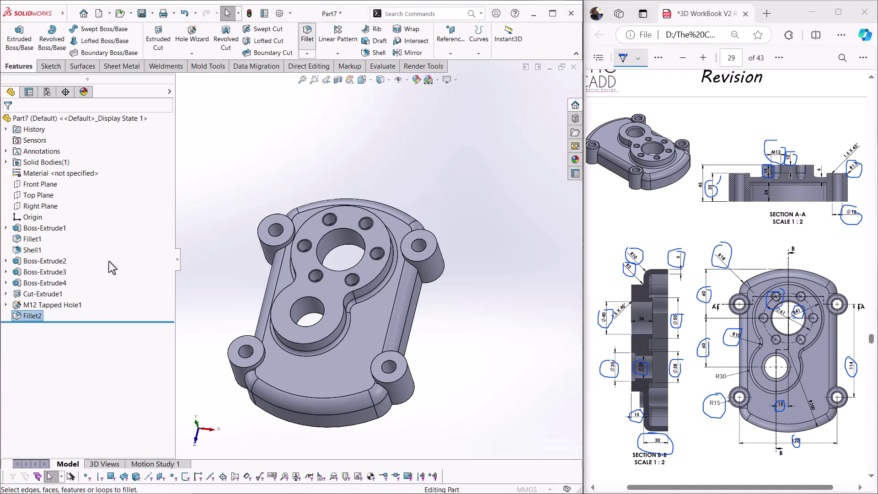
type("1.5")
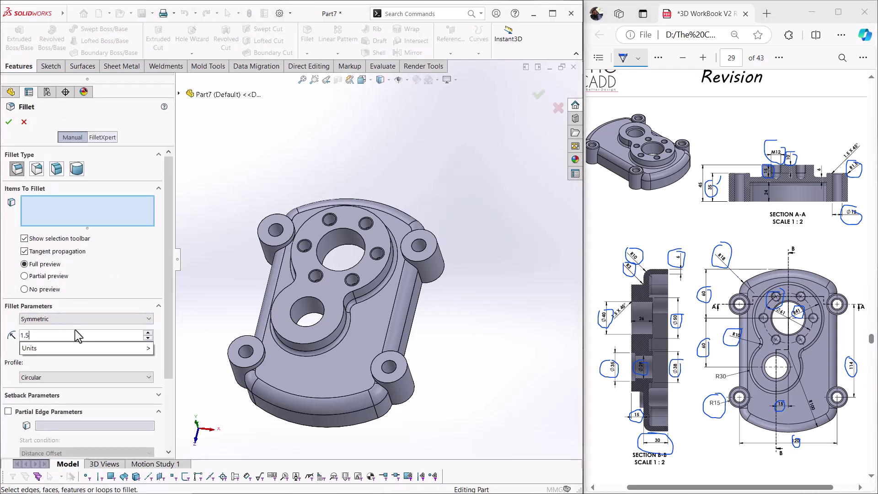
key("Return")
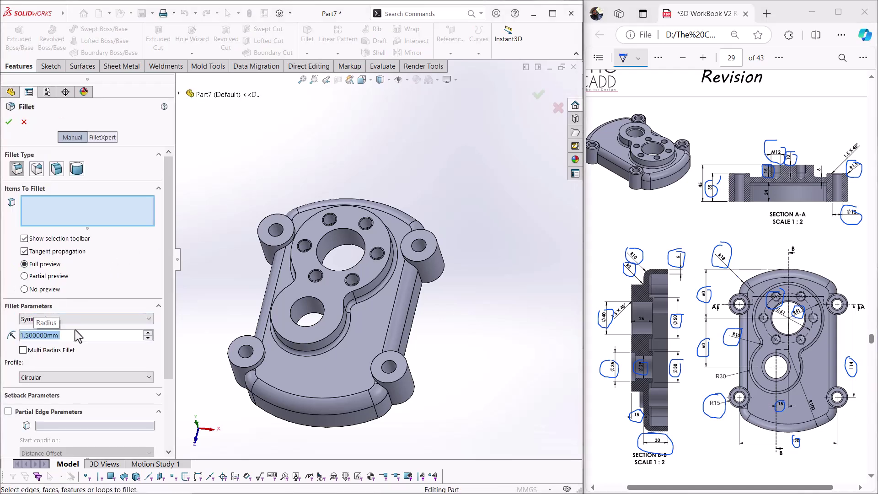
left_click(421, 261)
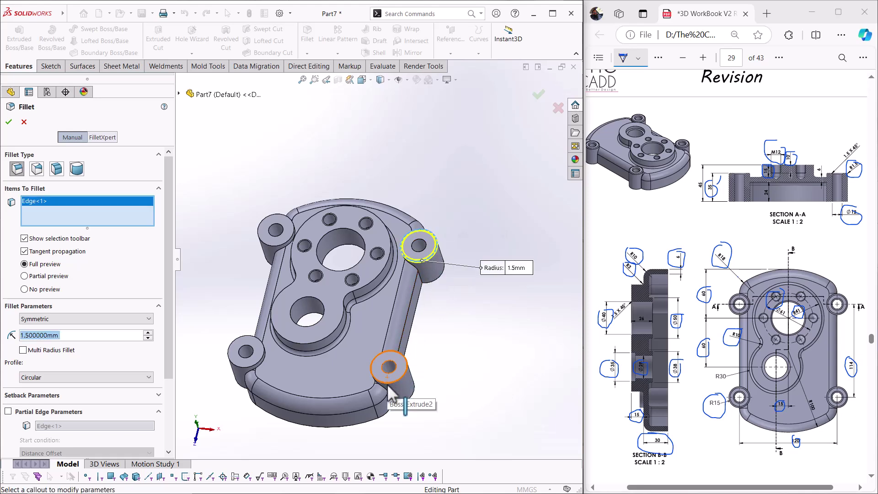
left_click(388, 382)
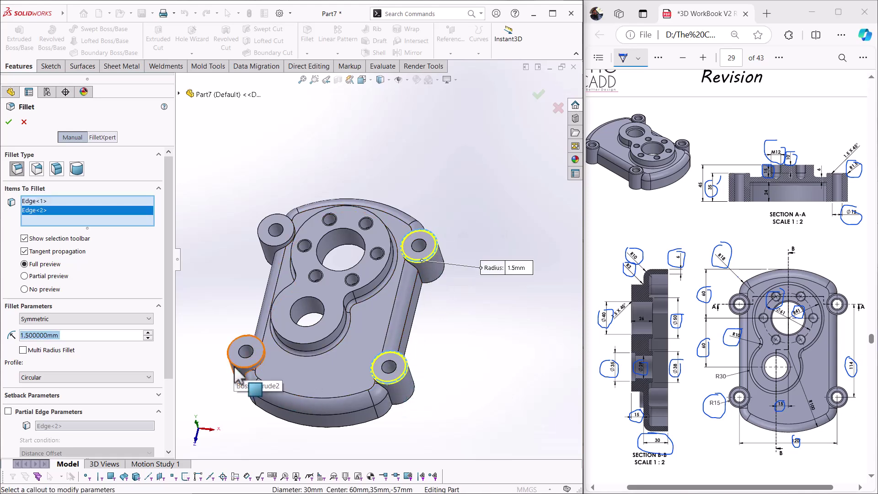
left_click(244, 353)
left_click(271, 246)
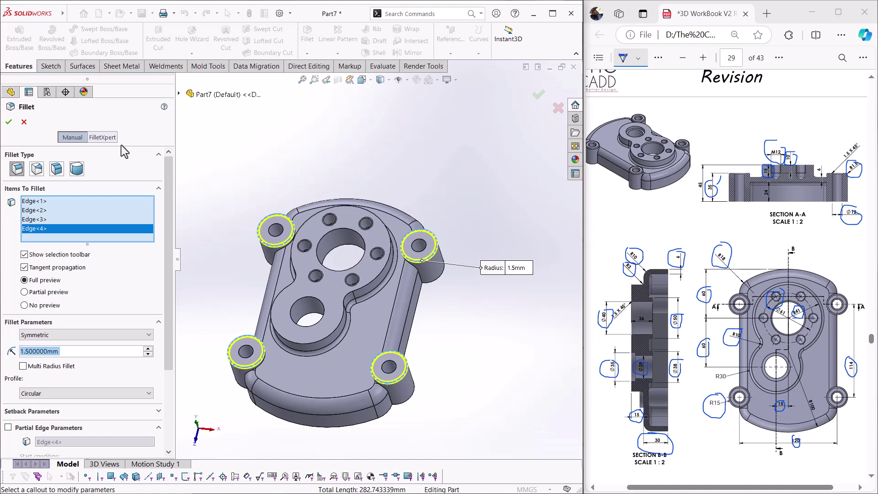
left_click(9, 121)
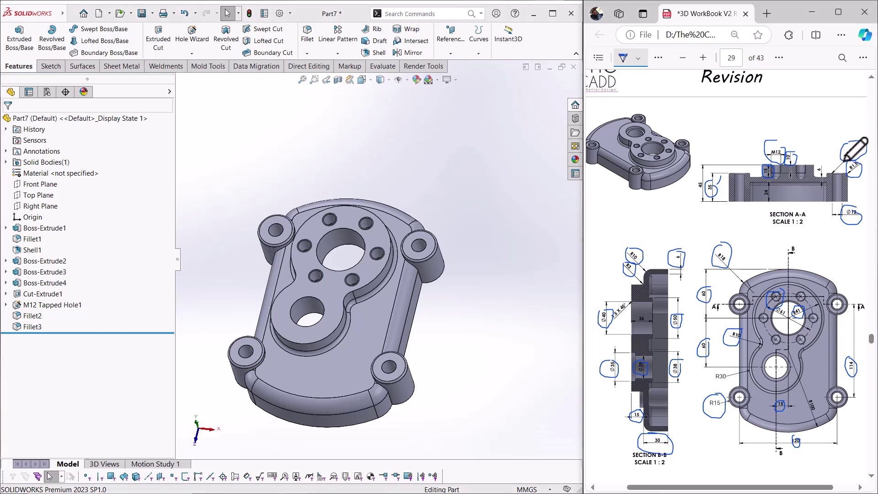
Chamfer the top edges of the four corner boss holes at 1.5 mm and 45°
left_click(307, 53)
left_click(309, 75)
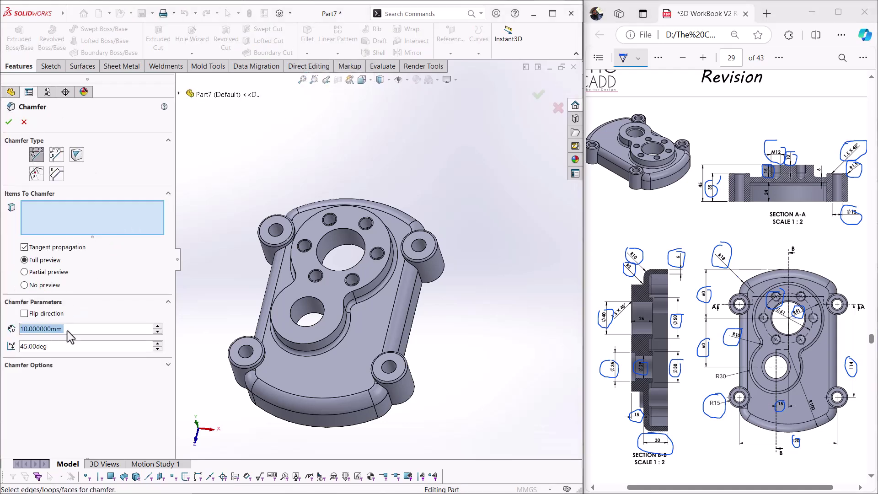
type("1.5")
key("Return")
left_click(65, 347)
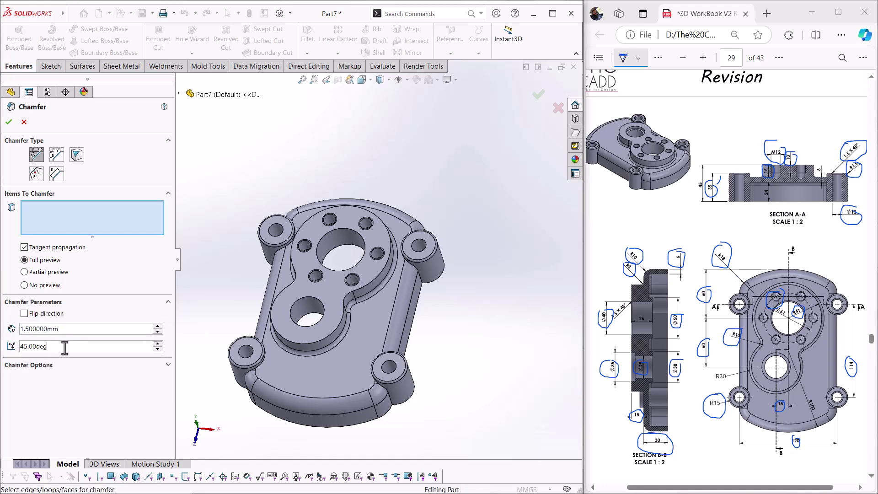
left_click(276, 229)
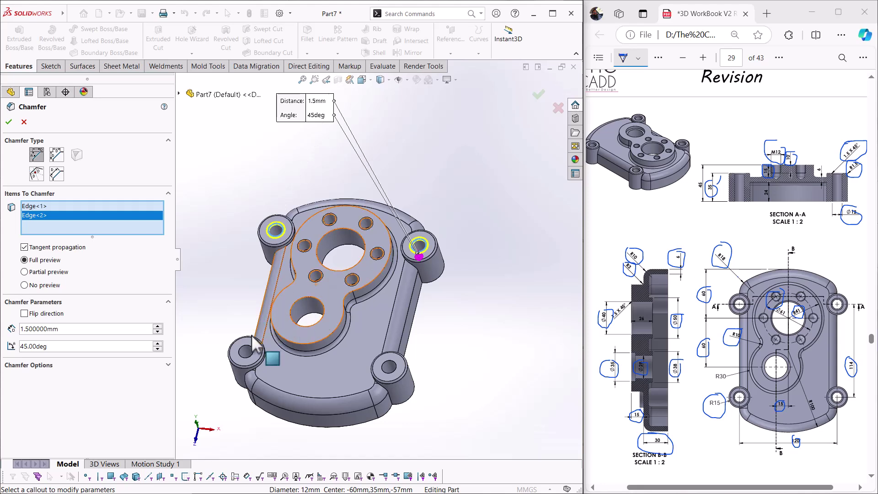
left_click(246, 354)
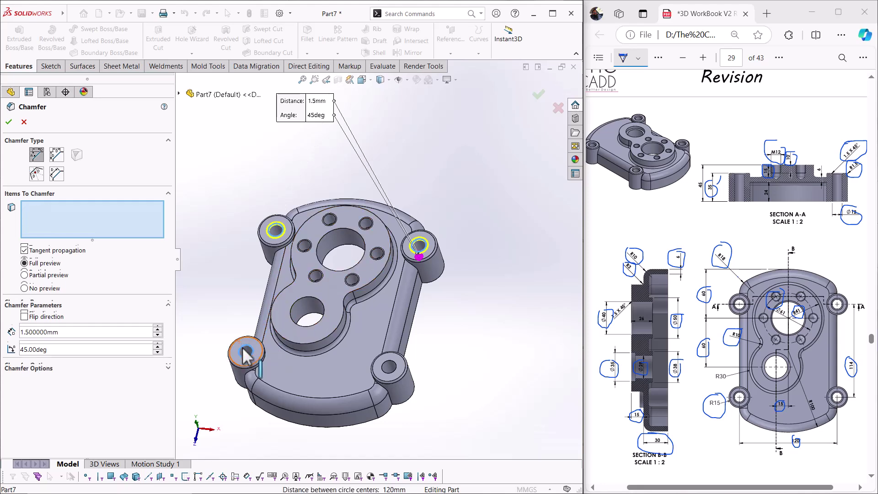
left_click(389, 366)
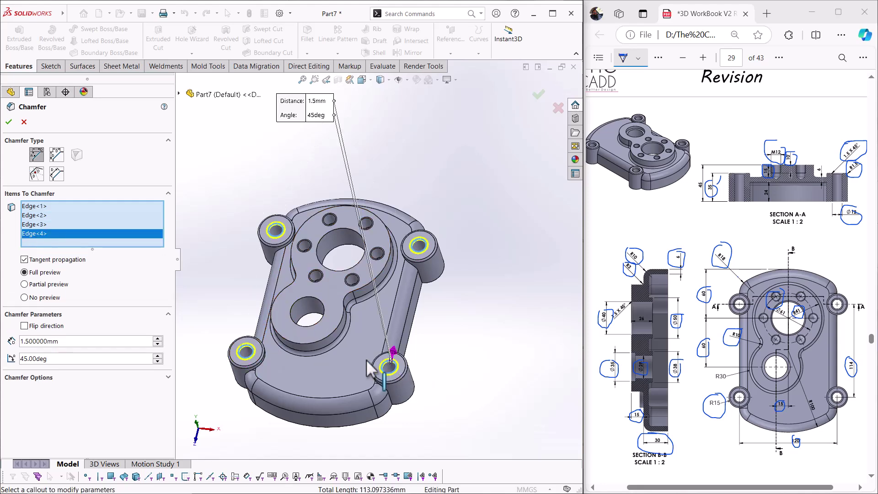
left_click(9, 123)
mouse_move(283, 338)
middle_mouse_down()
mouse_move(289, 323)
mouse_move(287, 354)
middle_mouse_up()
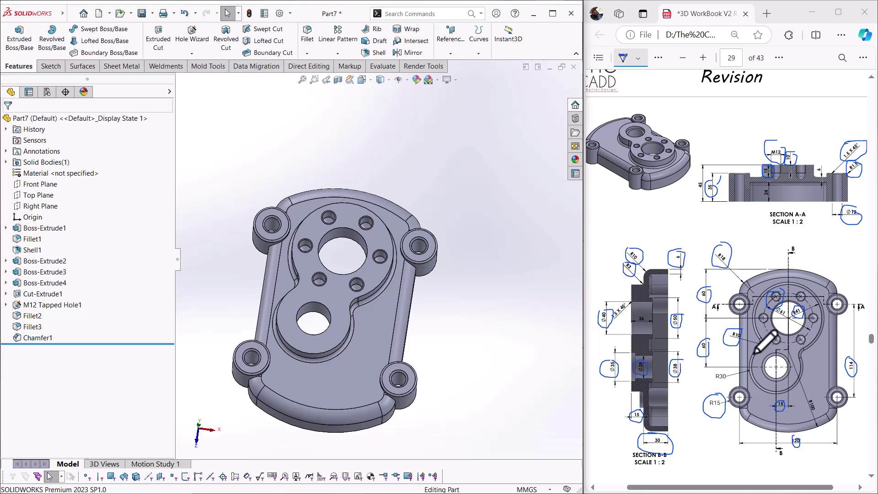
left_click(613, 364)
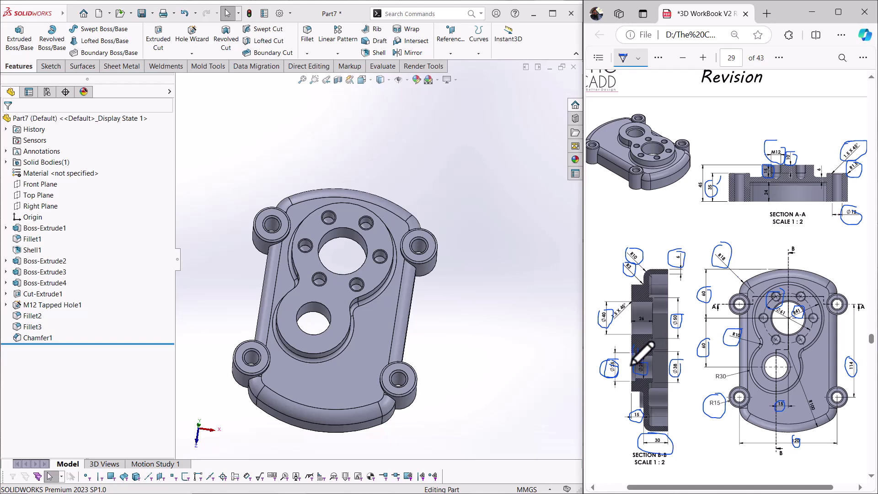
left_click(355, 295)
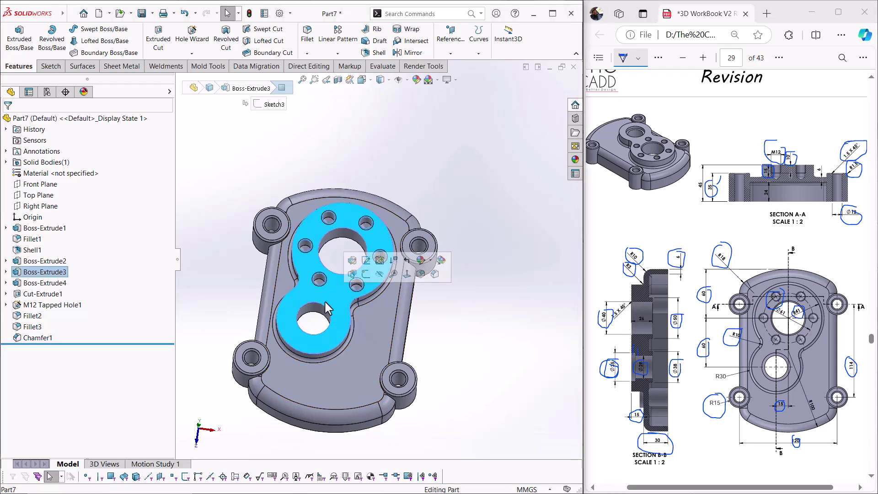
left_click(366, 274)
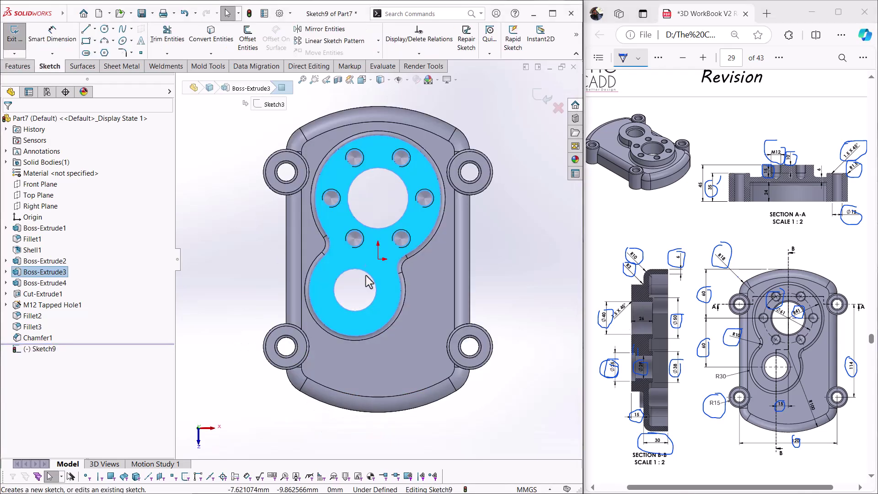
left_click(557, 108)
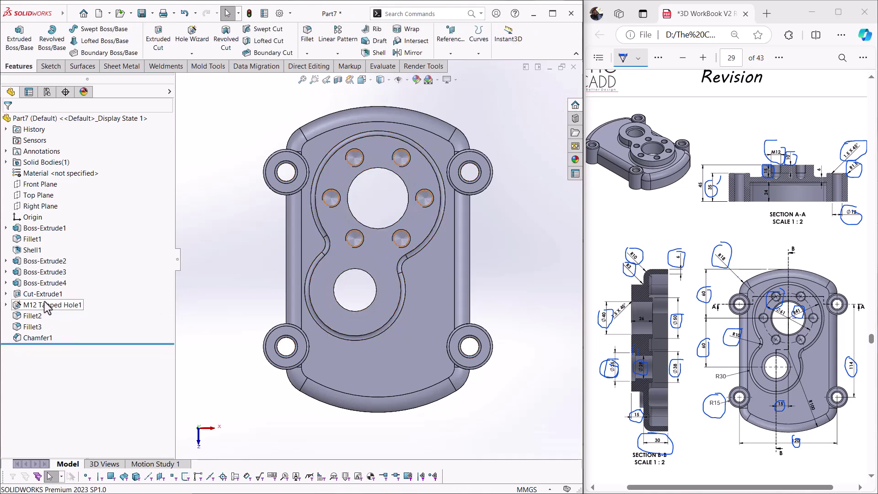
Roll back to before the M12 tapped holes and sketch a circle about 40 mm in diameter on the lobed boss's top face, centred on the small bore
left_click_drag(84, 343, 95, 300)
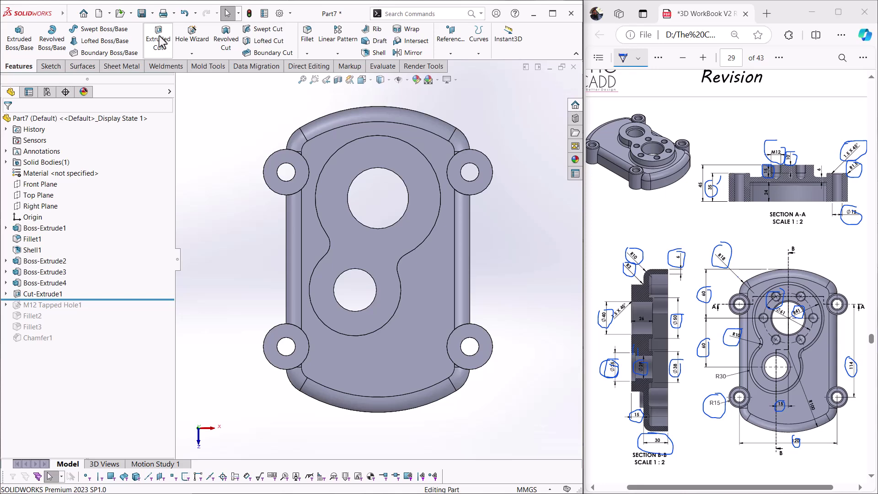
left_click(366, 250)
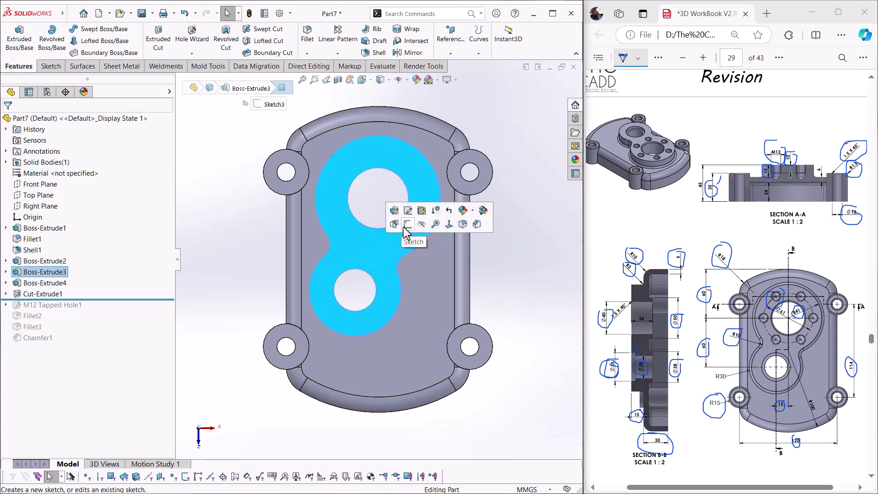
left_click(405, 225)
left_click(104, 29)
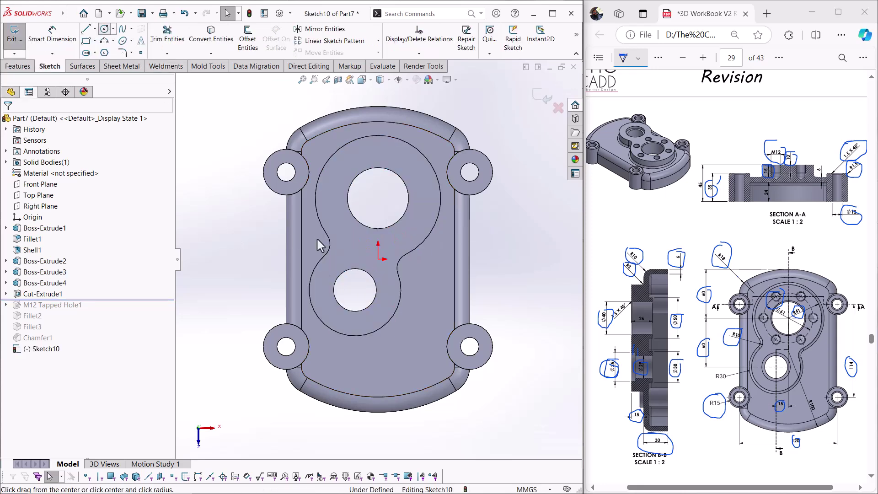
left_click(356, 291)
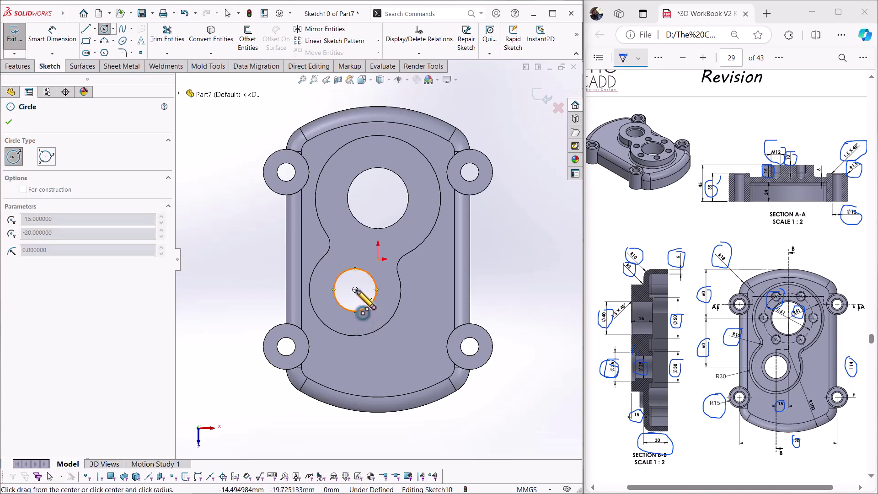
left_click(356, 321)
Dimension the circle around the small bore to a 35 mm diameter
left_click(52, 34)
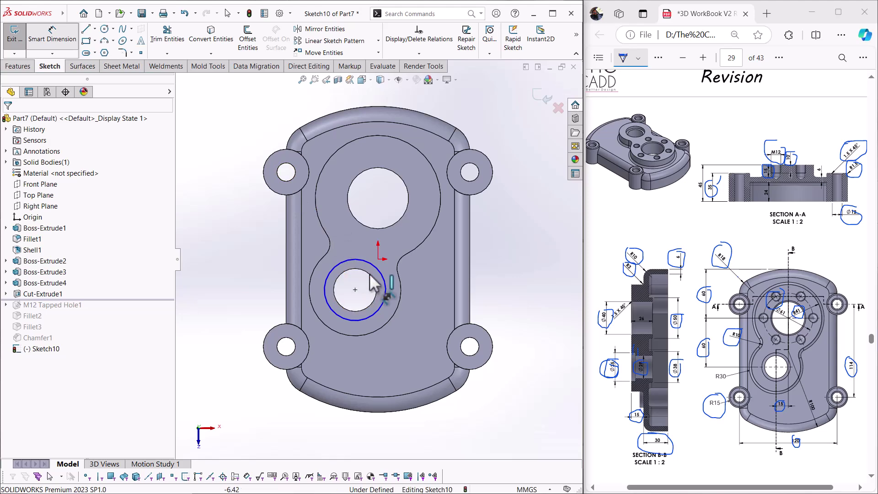
left_click(385, 288)
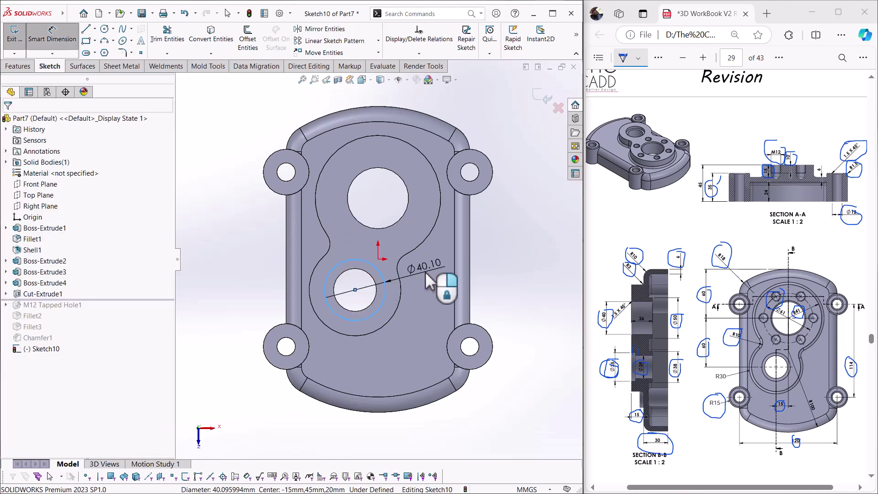
left_click(425, 271)
type("35")
key("Return")
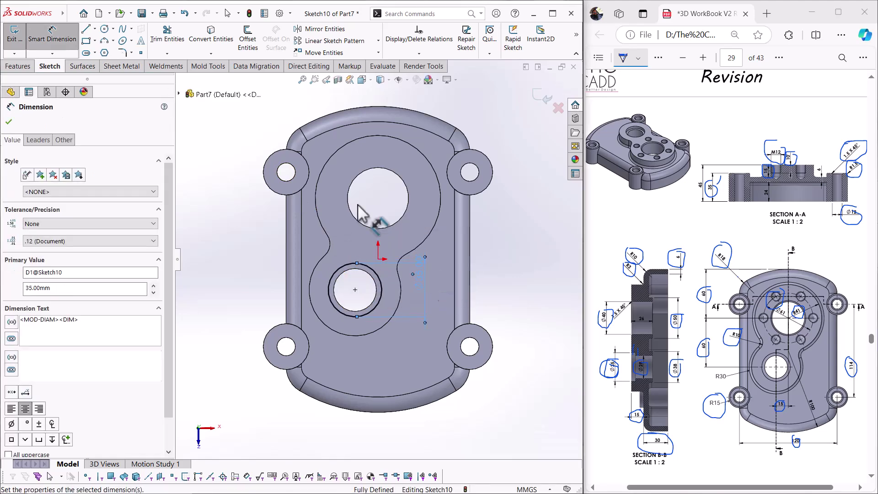
Cut the 35 mm circle to a blind depth of 5 mm and roll the model forward past the corner chamfer
left_click(18, 66)
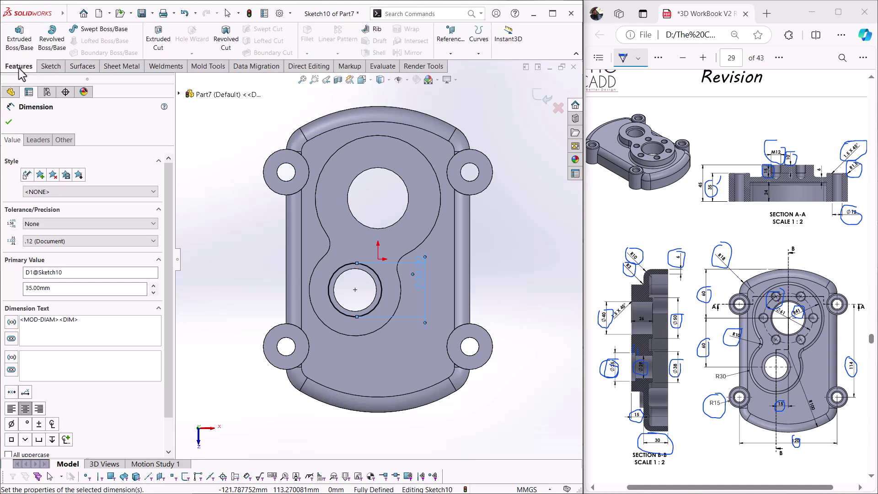
left_click(161, 42)
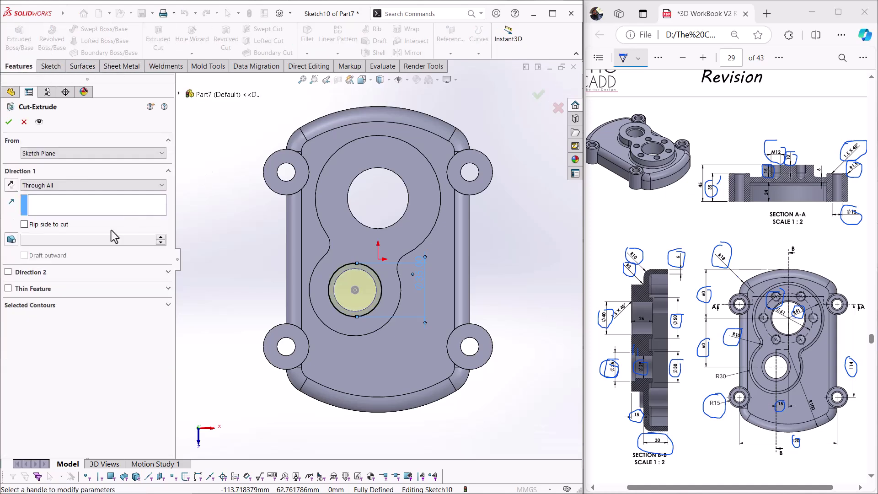
left_click(71, 185)
left_click(55, 197)
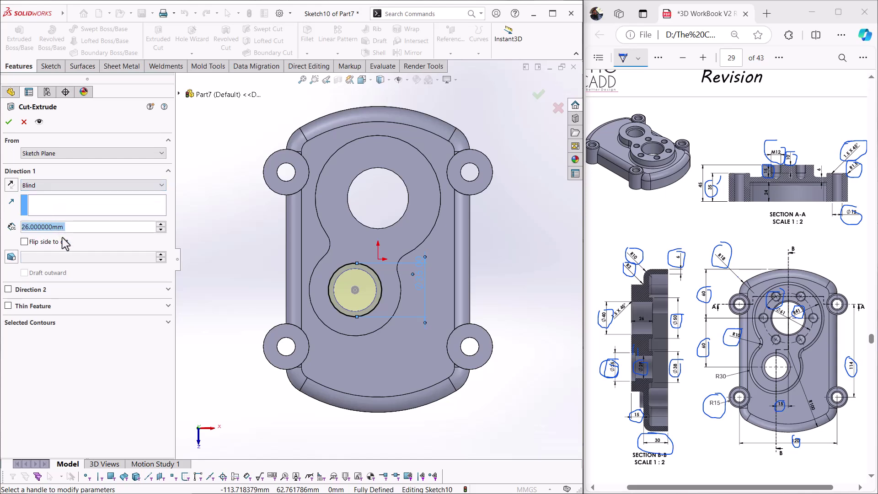
type("5")
key("Return")
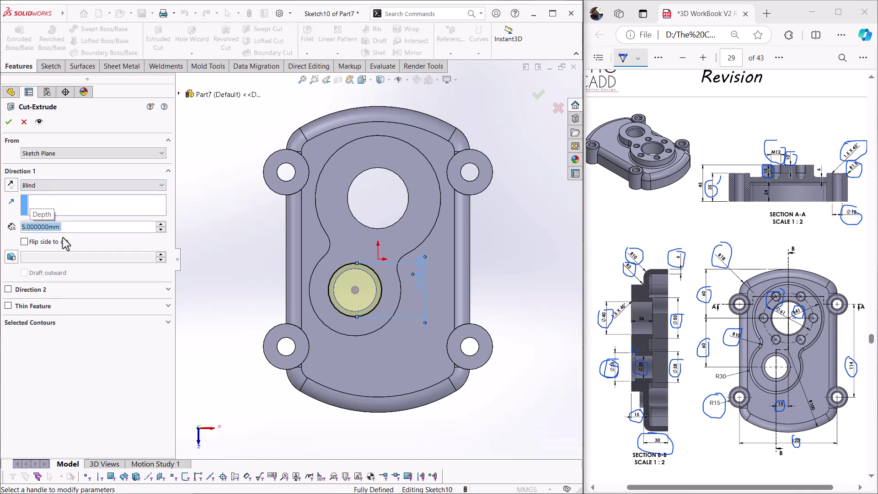
left_click(9, 122)
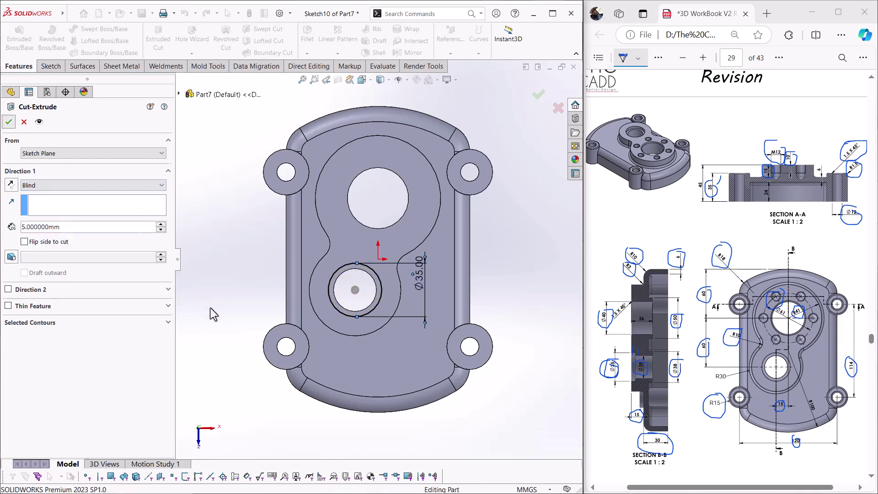
middle_click_drag(305, 328, 235, 308)
left_click_drag(117, 310, 116, 355)
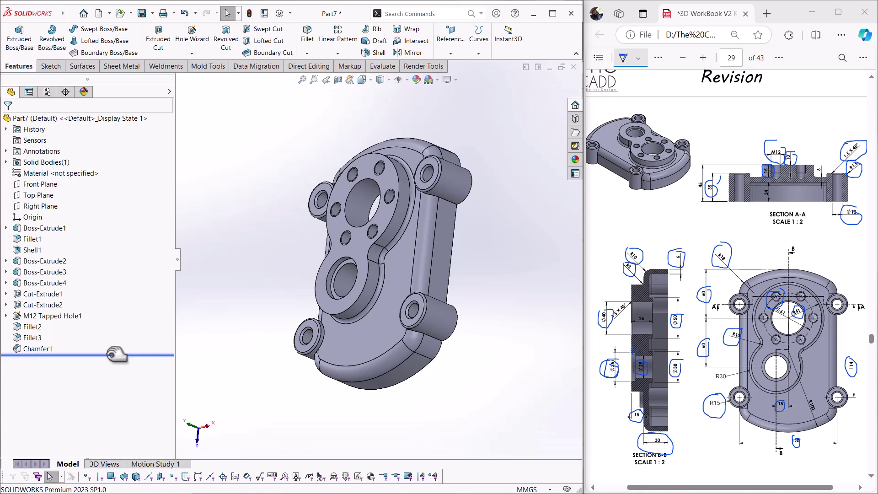
Roll the model back to before the M12 tapped holes and return it to the end of the feature history
right_click(117, 354)
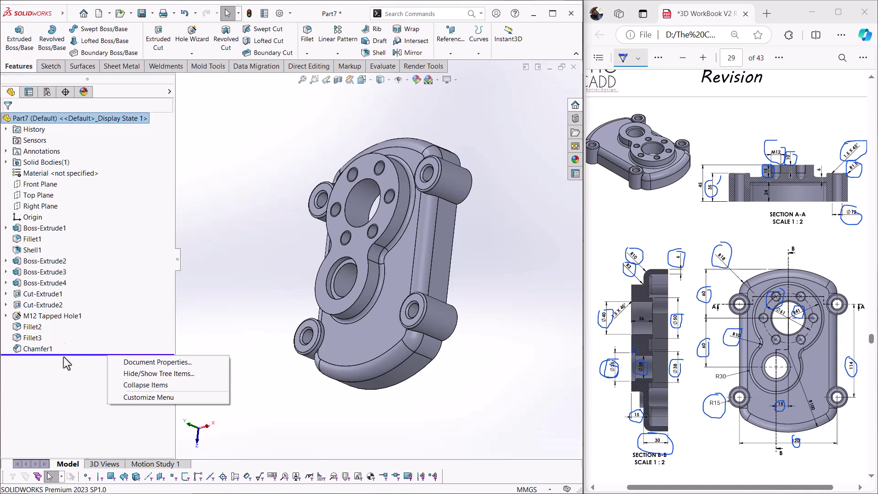
left_click(38, 317)
right_click(42, 320)
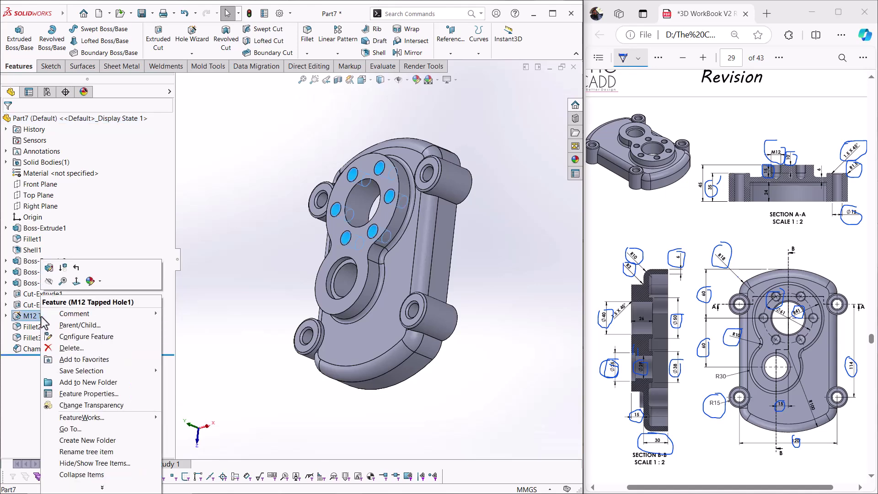
left_click(77, 267)
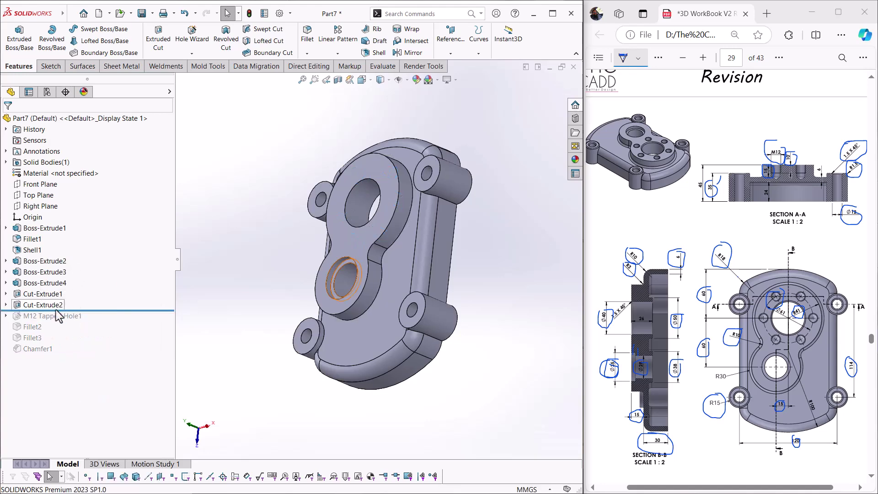
right_click(36, 351)
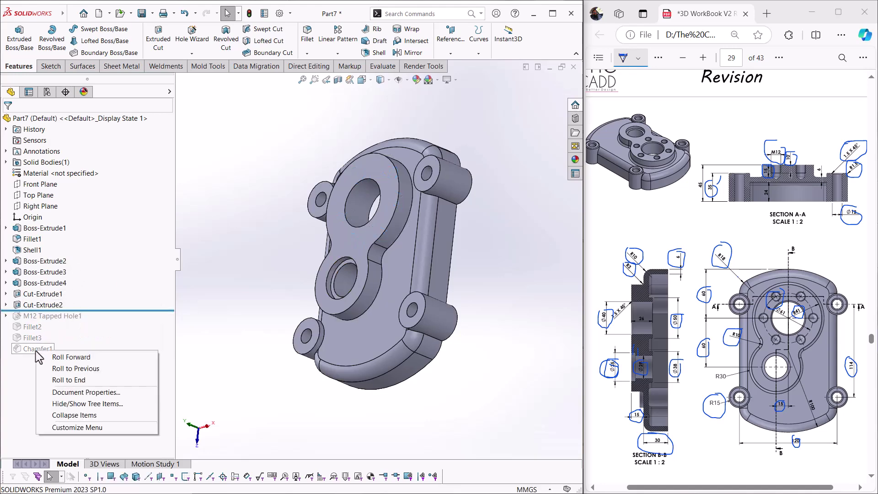
left_click(79, 380)
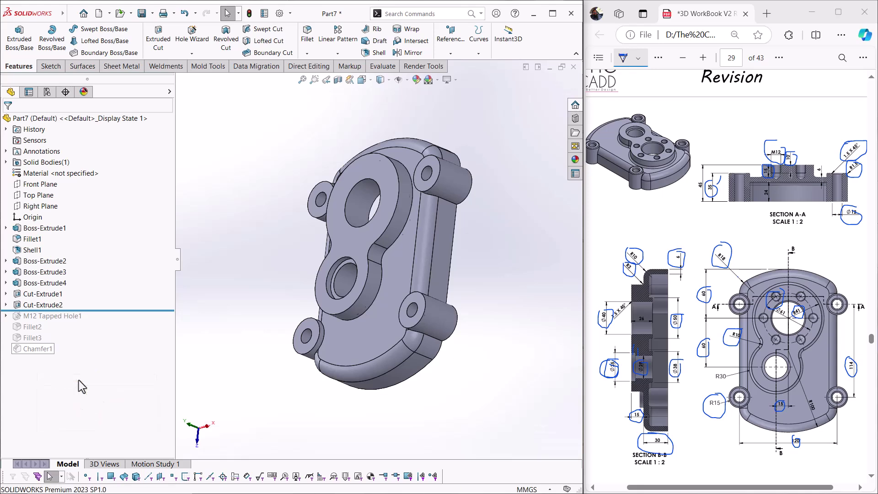
middle_click_drag(243, 270, 475, 319)
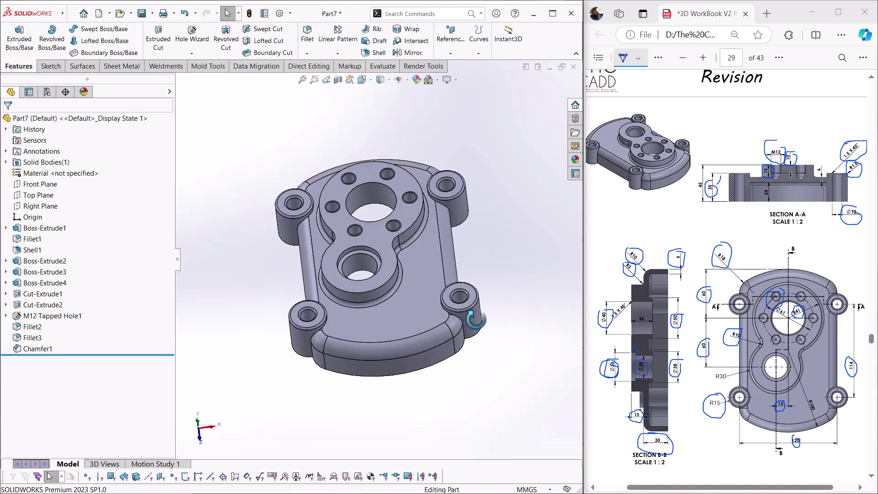
middle_click_drag(416, 219, 474, 264)
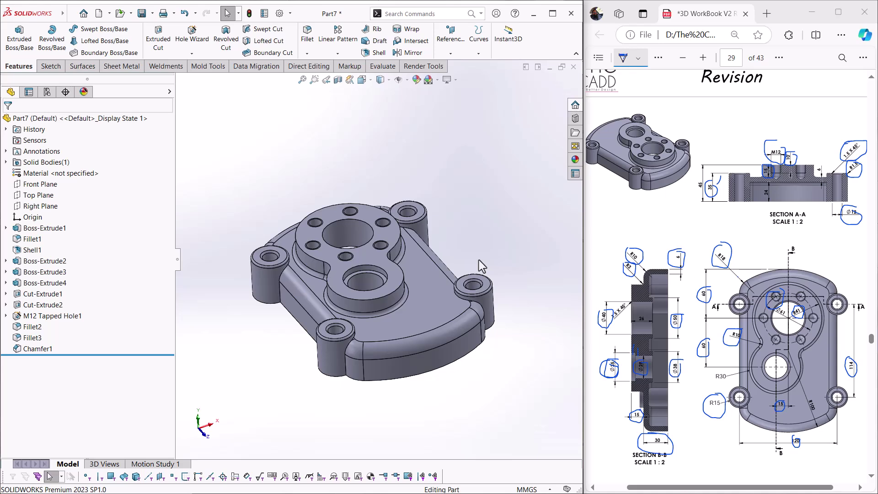
middle_click_drag(466, 319, 450, 410)
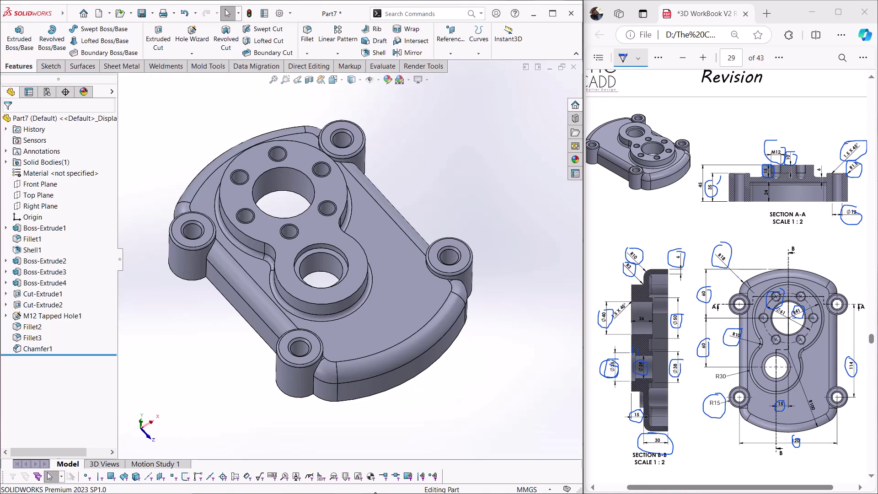
key("super")
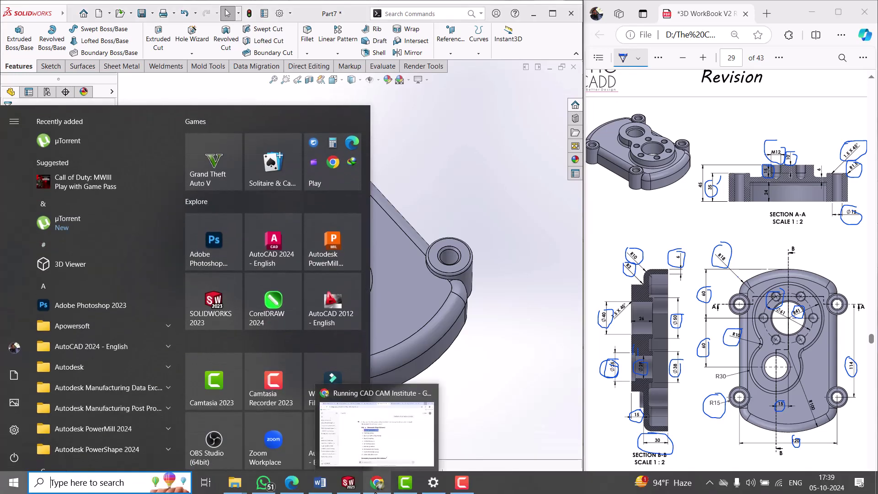